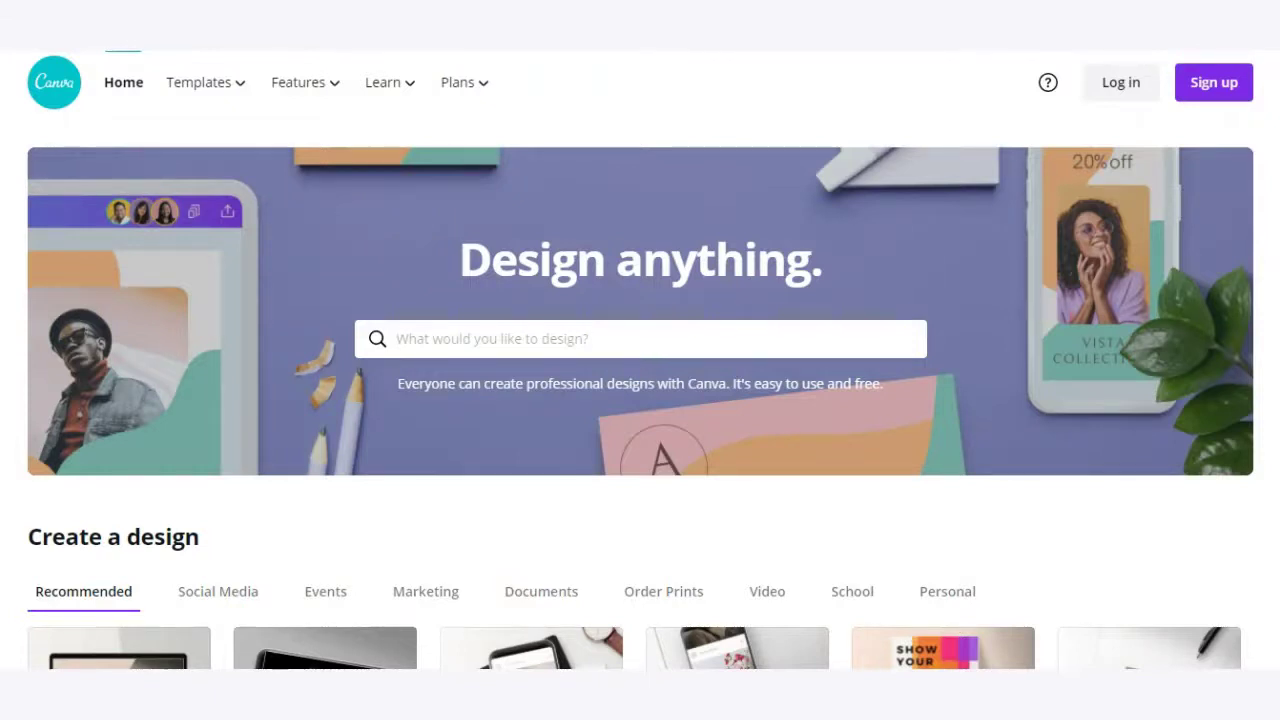
Step: Scroll down the Canva homepage and back up to the top
scroll(40, 400, down, 2)
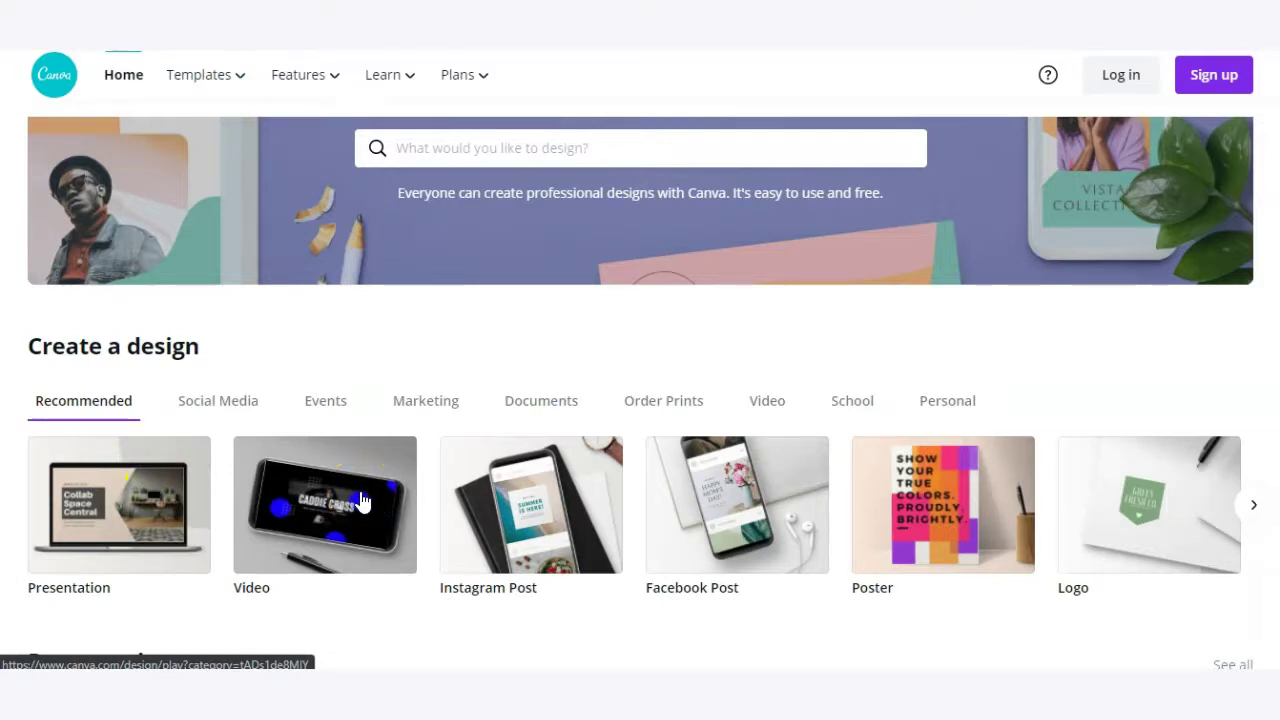
scroll(362, 502, up, 2)
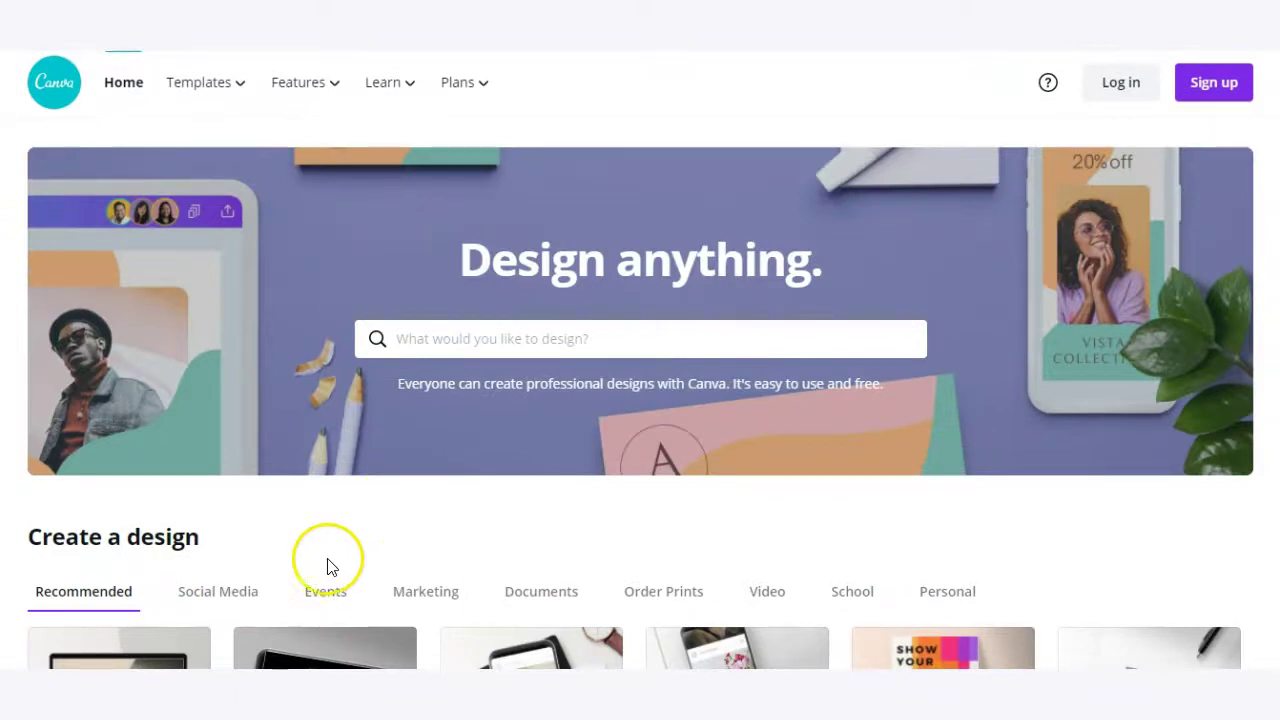
Step: Create a Canva account through Google sign-in with the saved Google account
click(1243, 91)
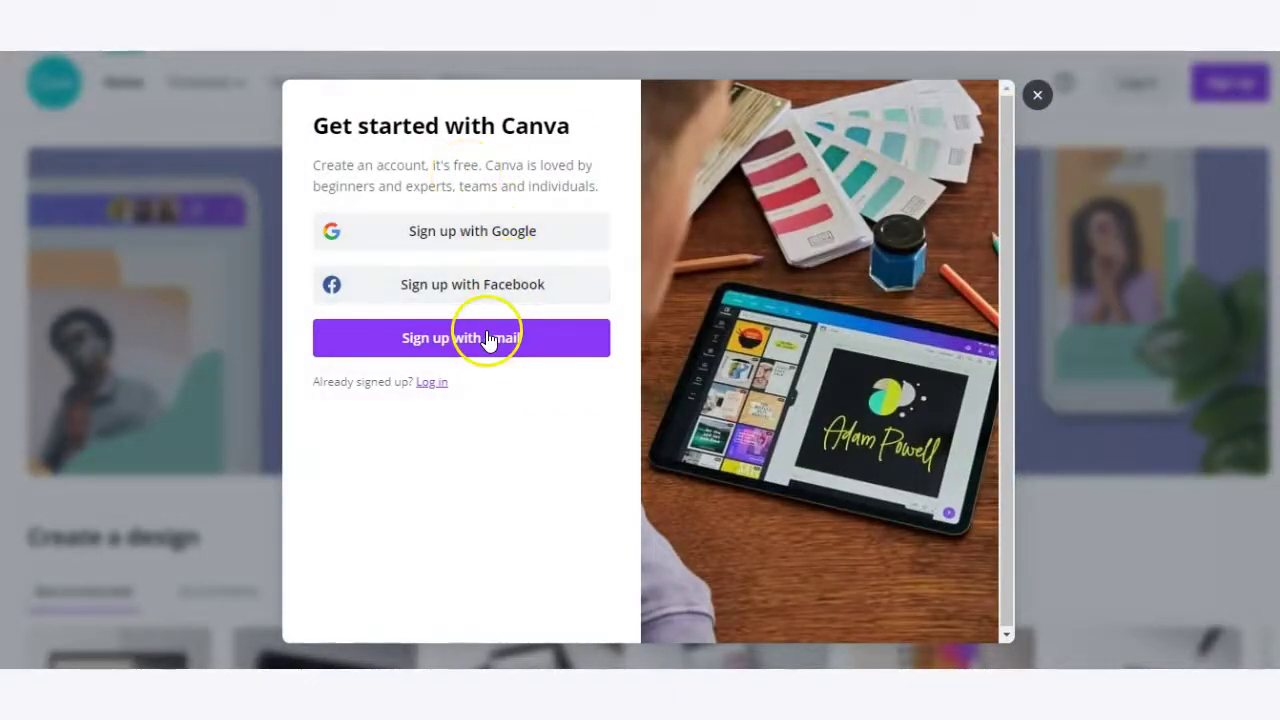
click(572, 236)
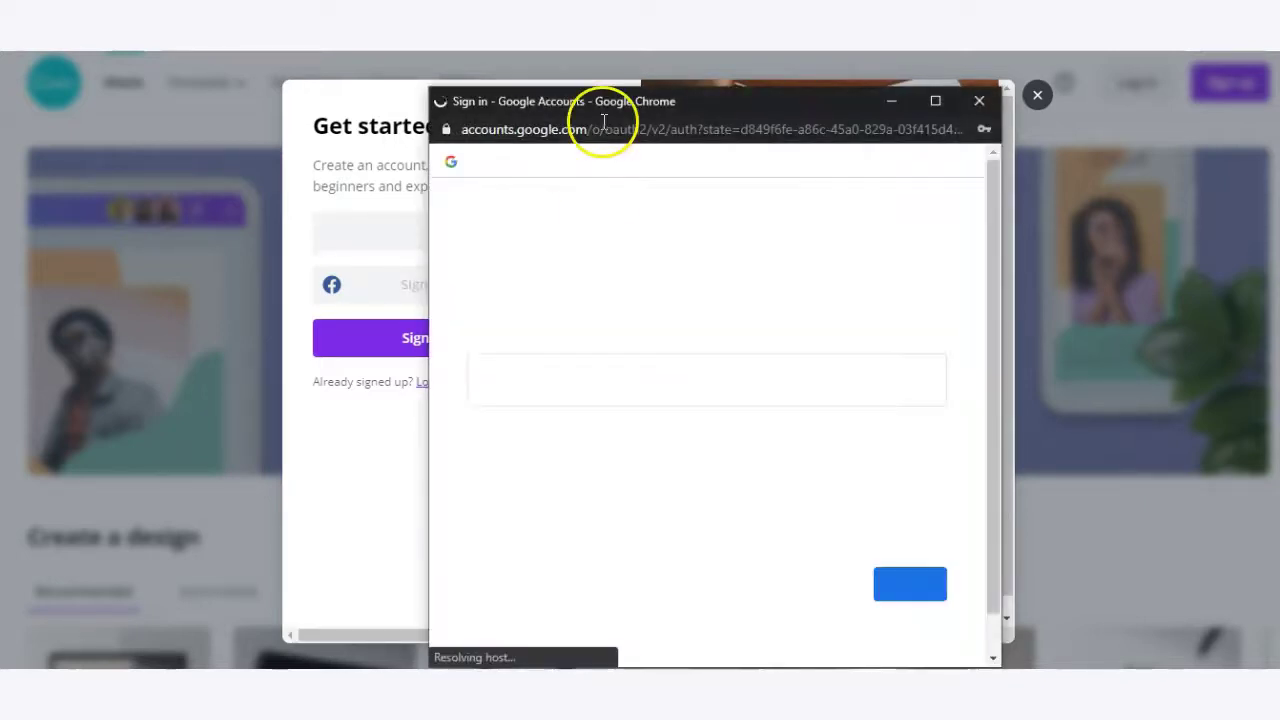
drag(602, 110, 486, 80)
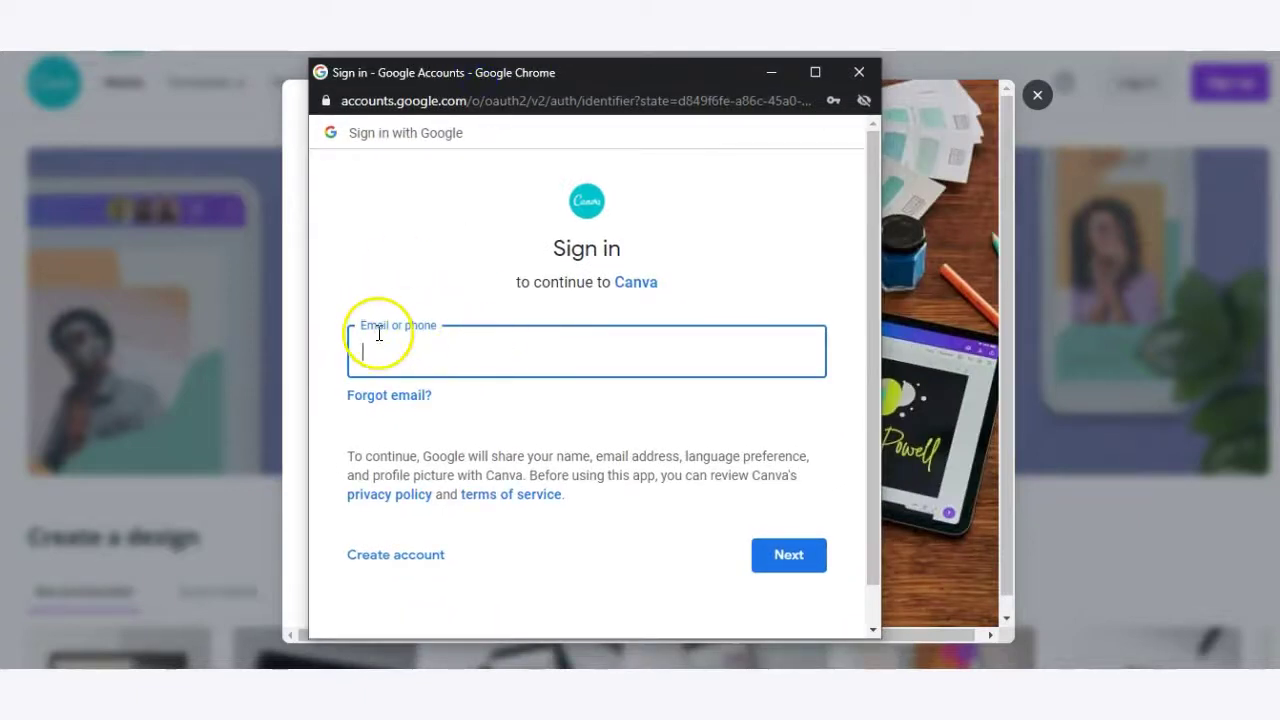
click(505, 360)
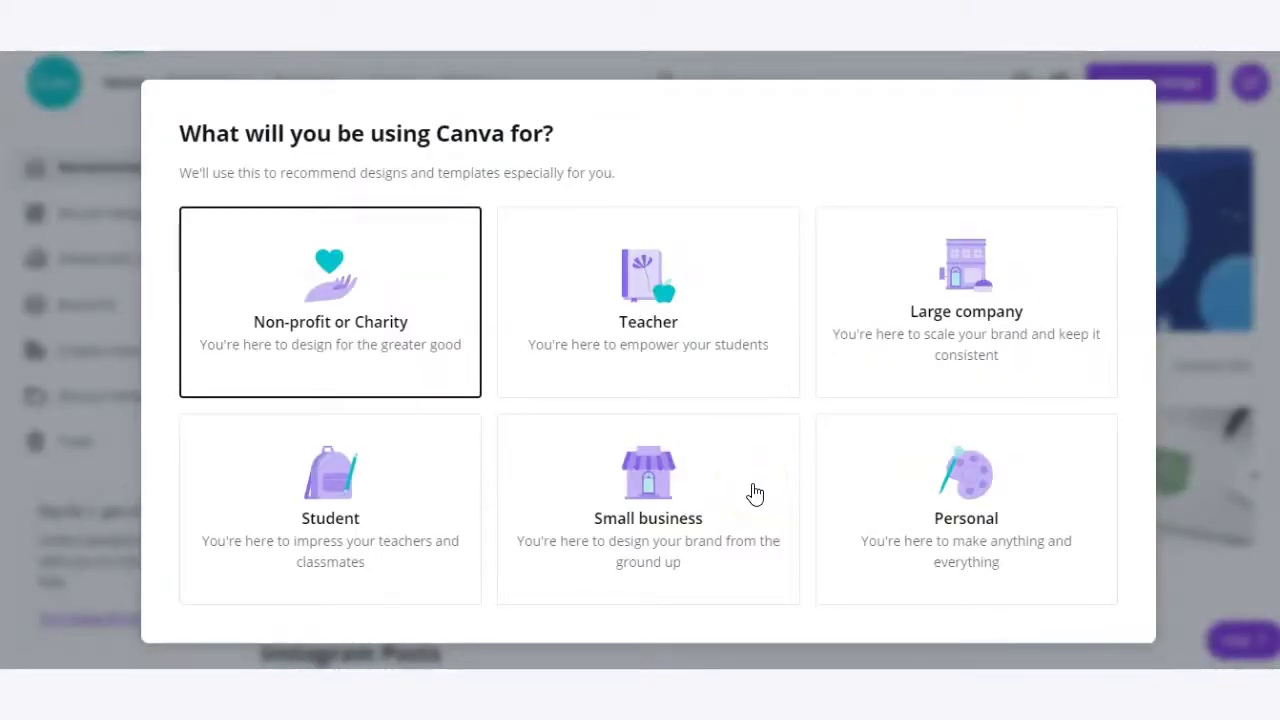
Step: Answer onboarding as a High School student and skip inviting team members
click(278, 578)
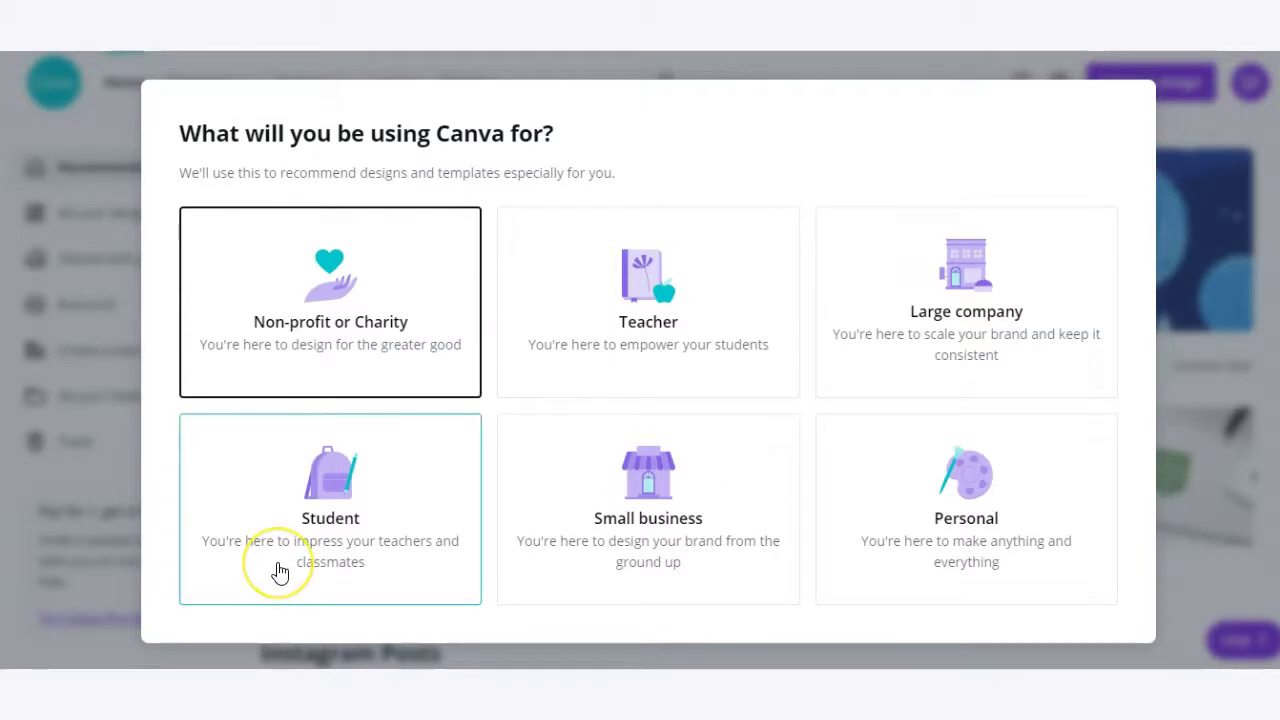
click(366, 505)
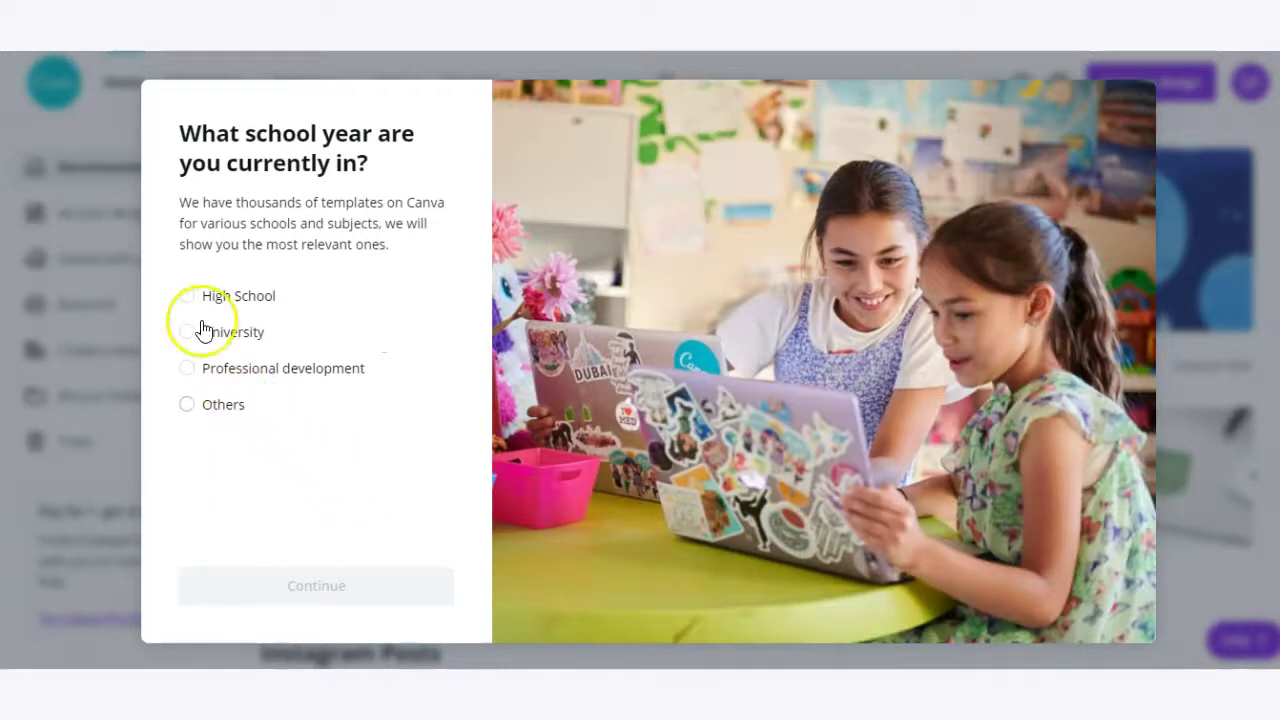
click(248, 292)
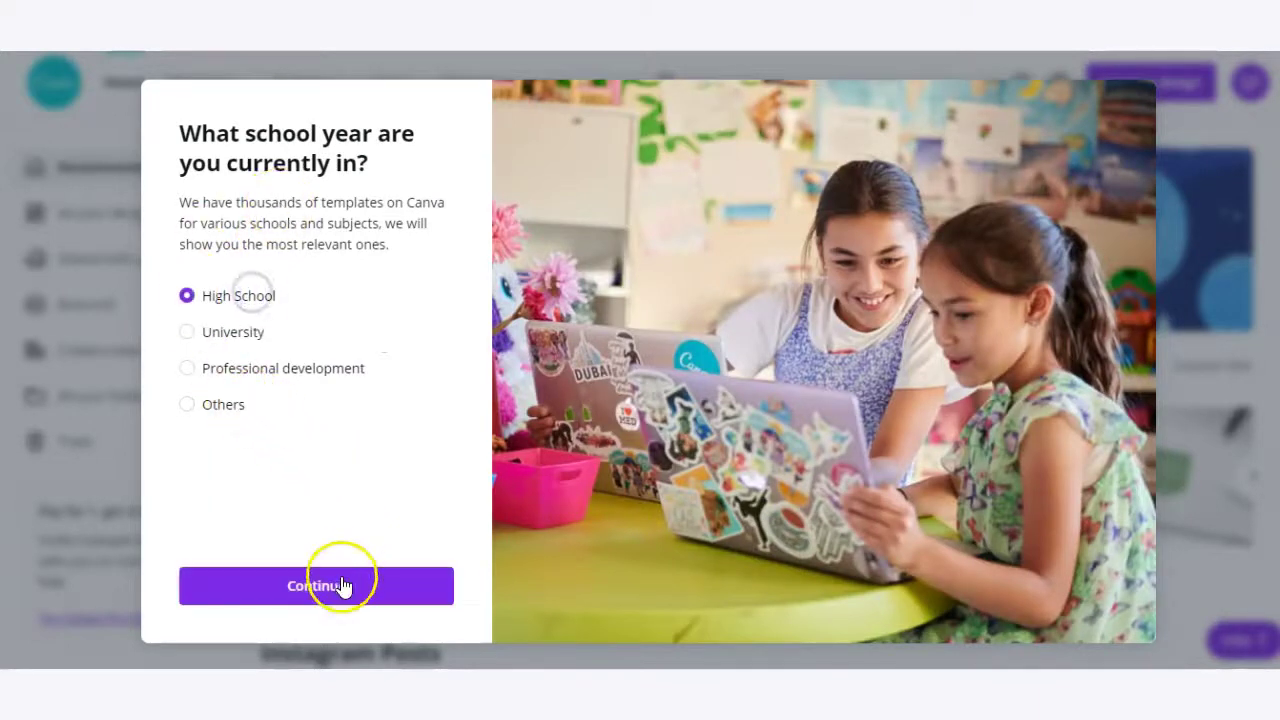
click(340, 592)
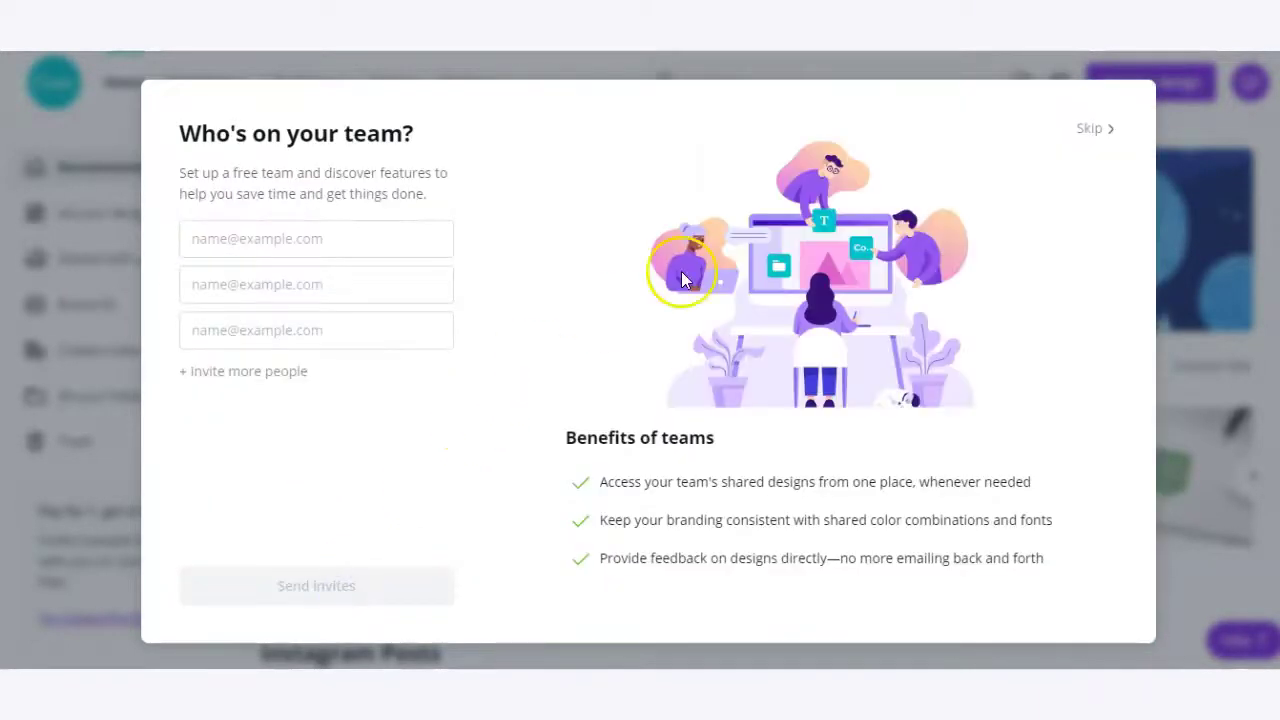
click(1094, 129)
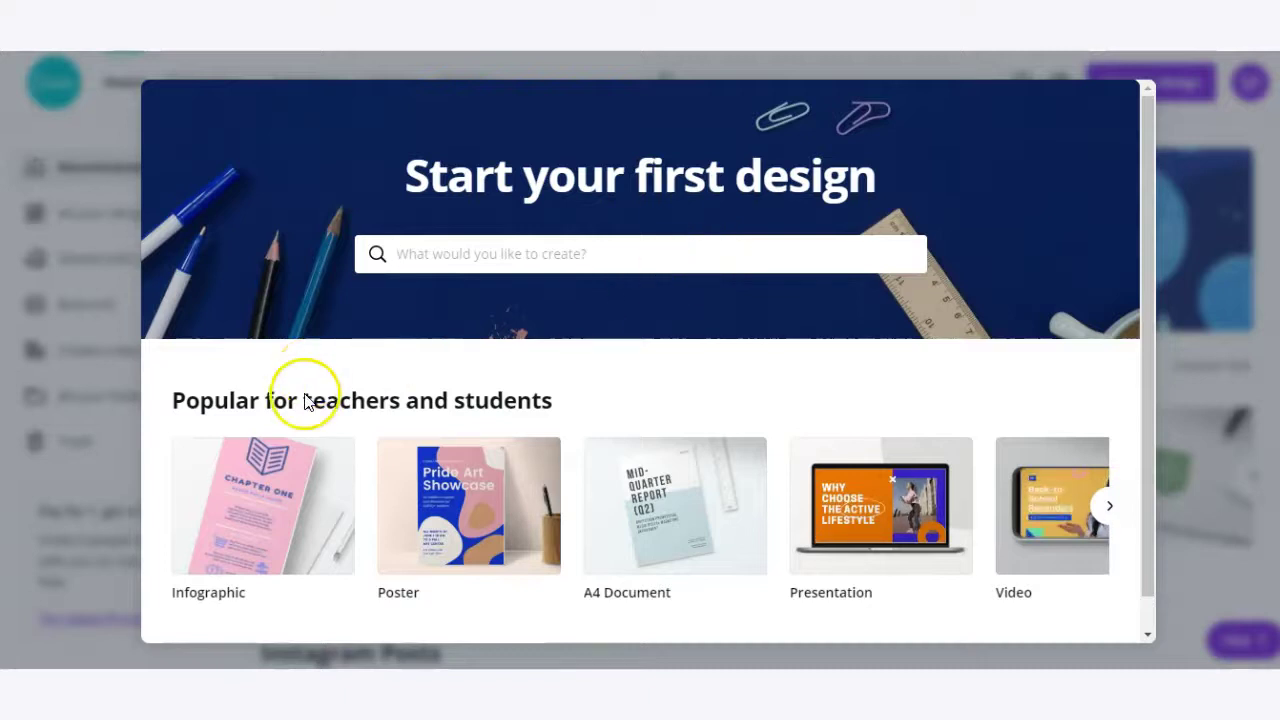
Step: Search 'infogra' and start a blank 800 × 2000 px Infographic design
scroll(306, 391, down, 1)
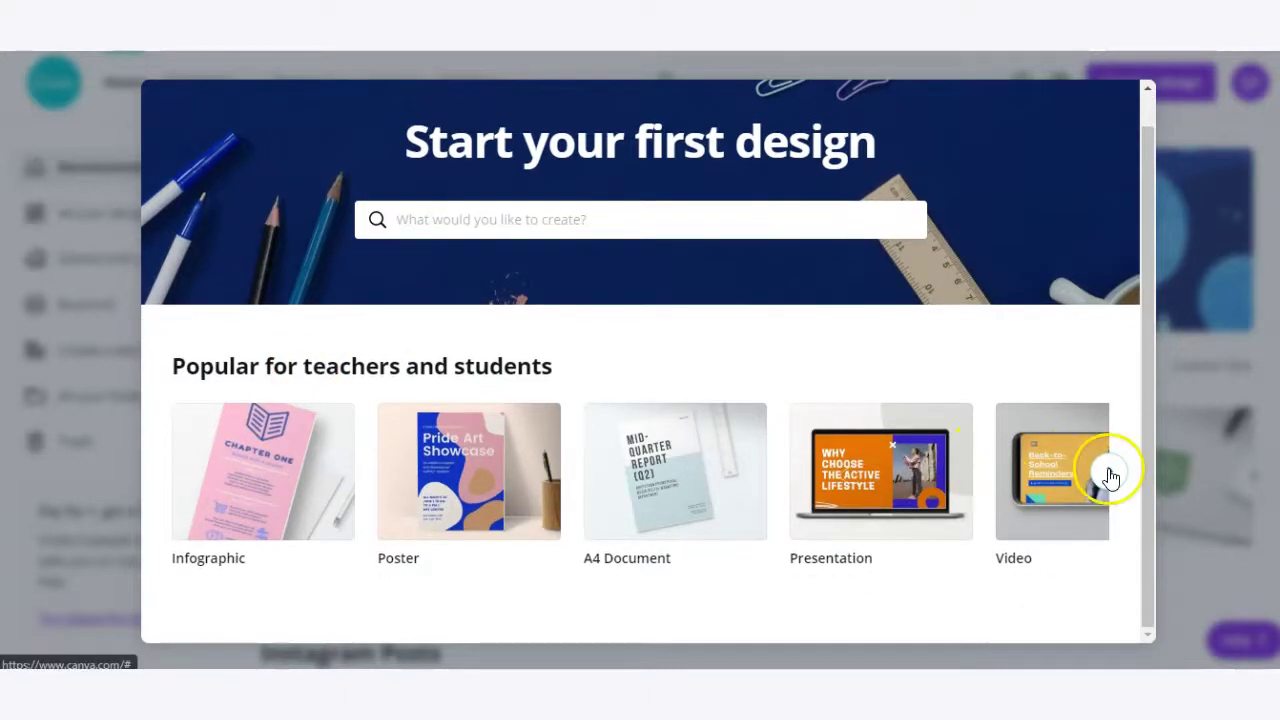
scroll(510, 240, up, 1)
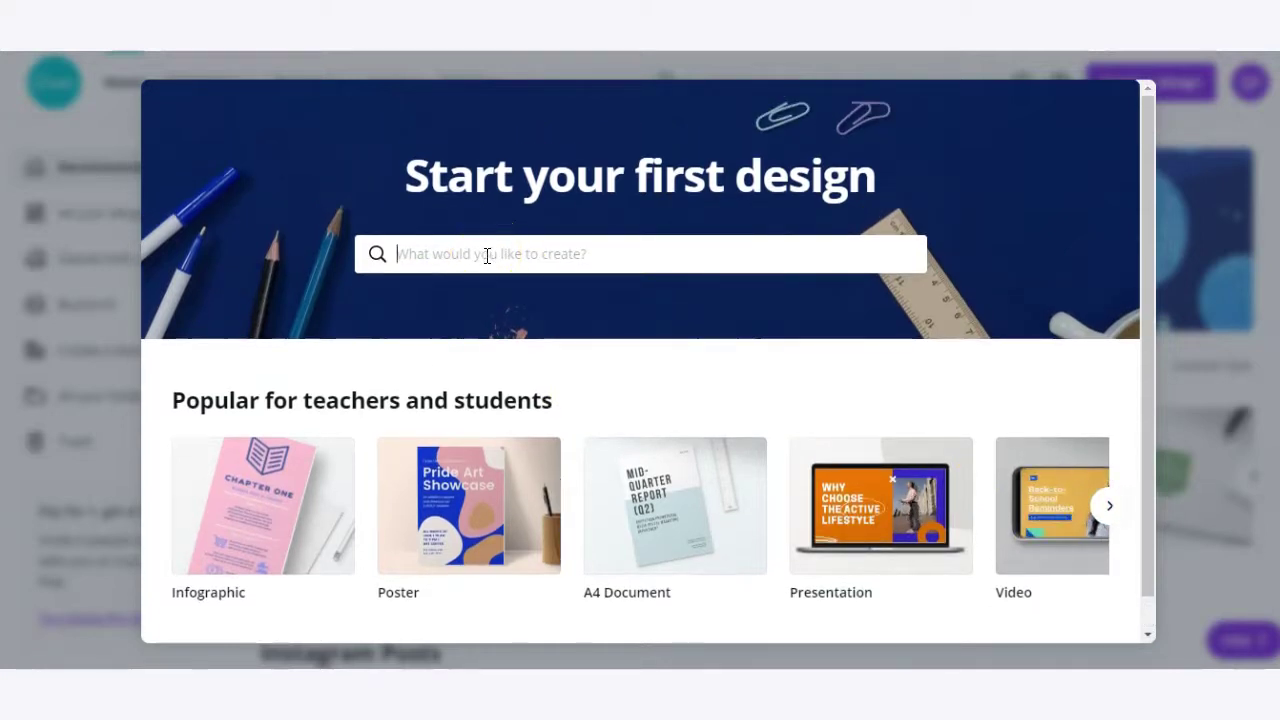
text(infographic)
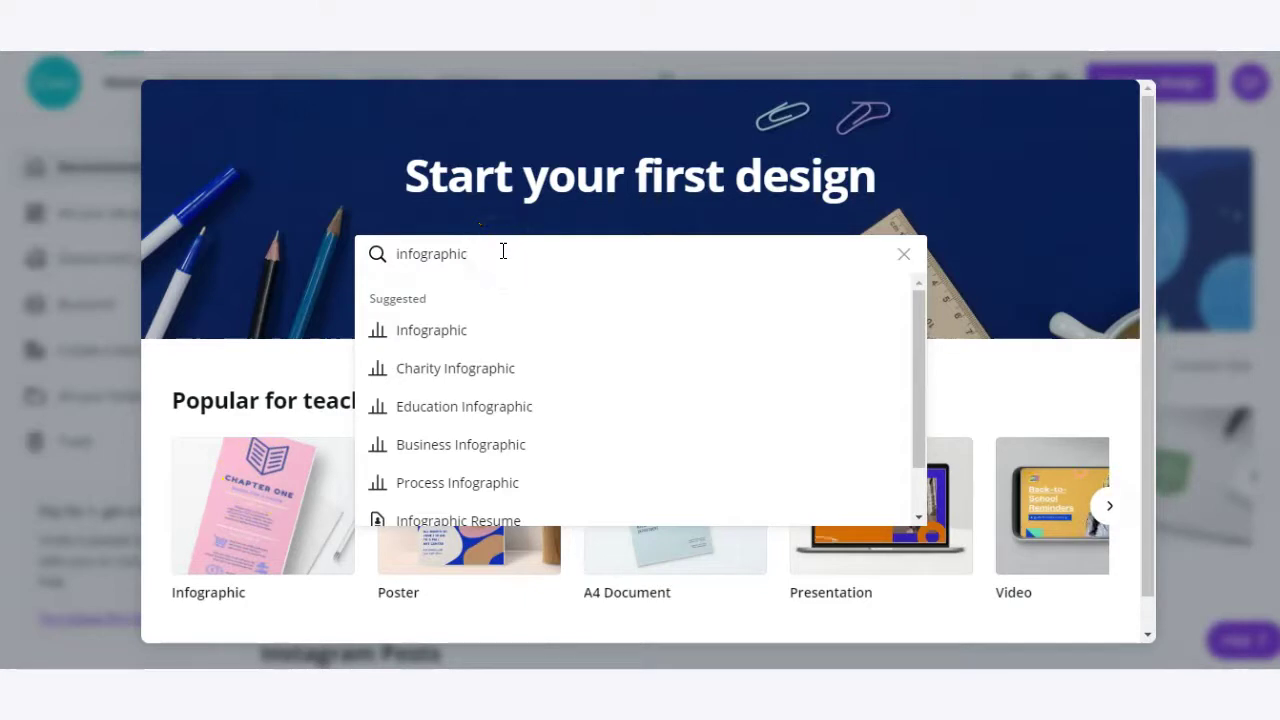
click(483, 251)
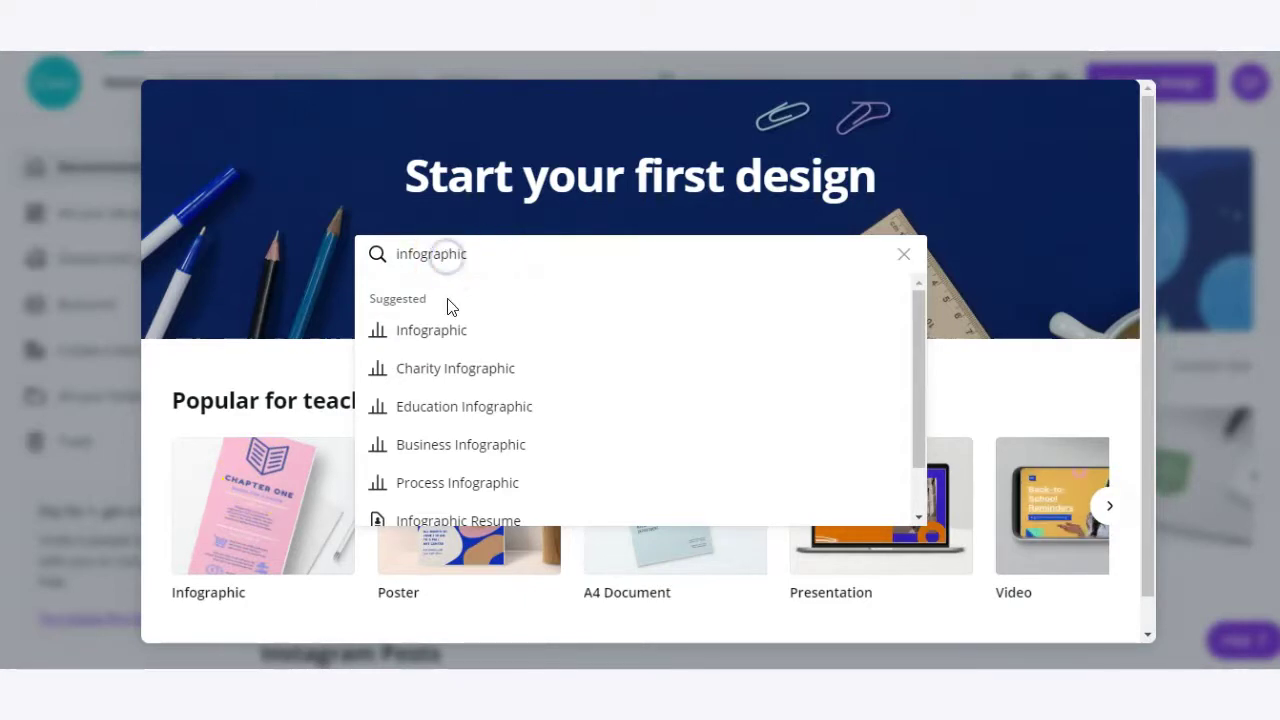
click(450, 254)
click(457, 336)
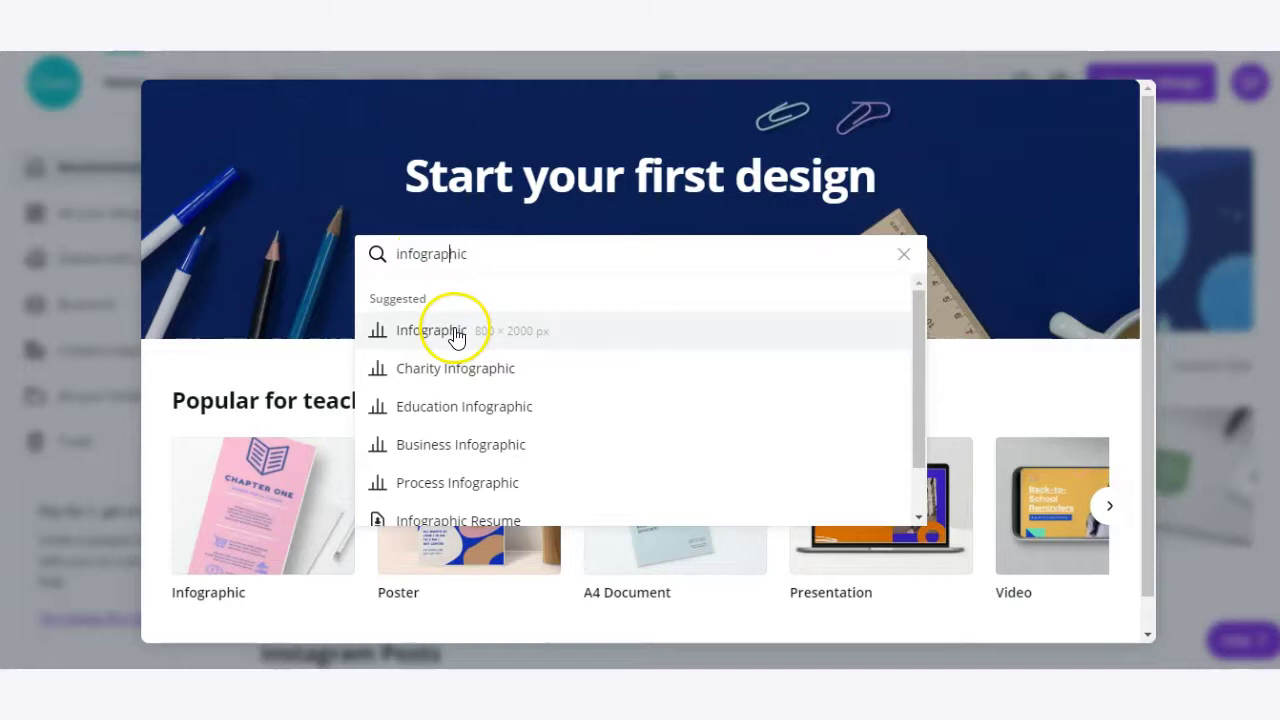
scroll(460, 345, down, 2)
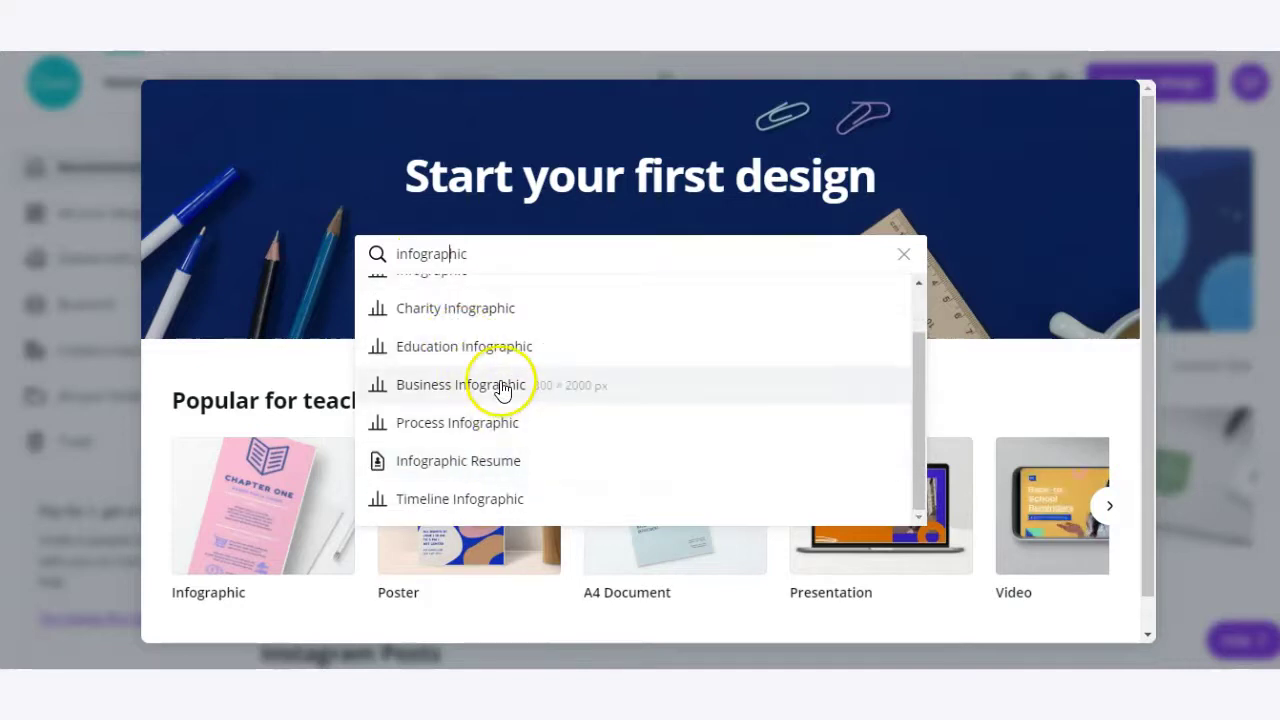
scroll(502, 390, up, 2)
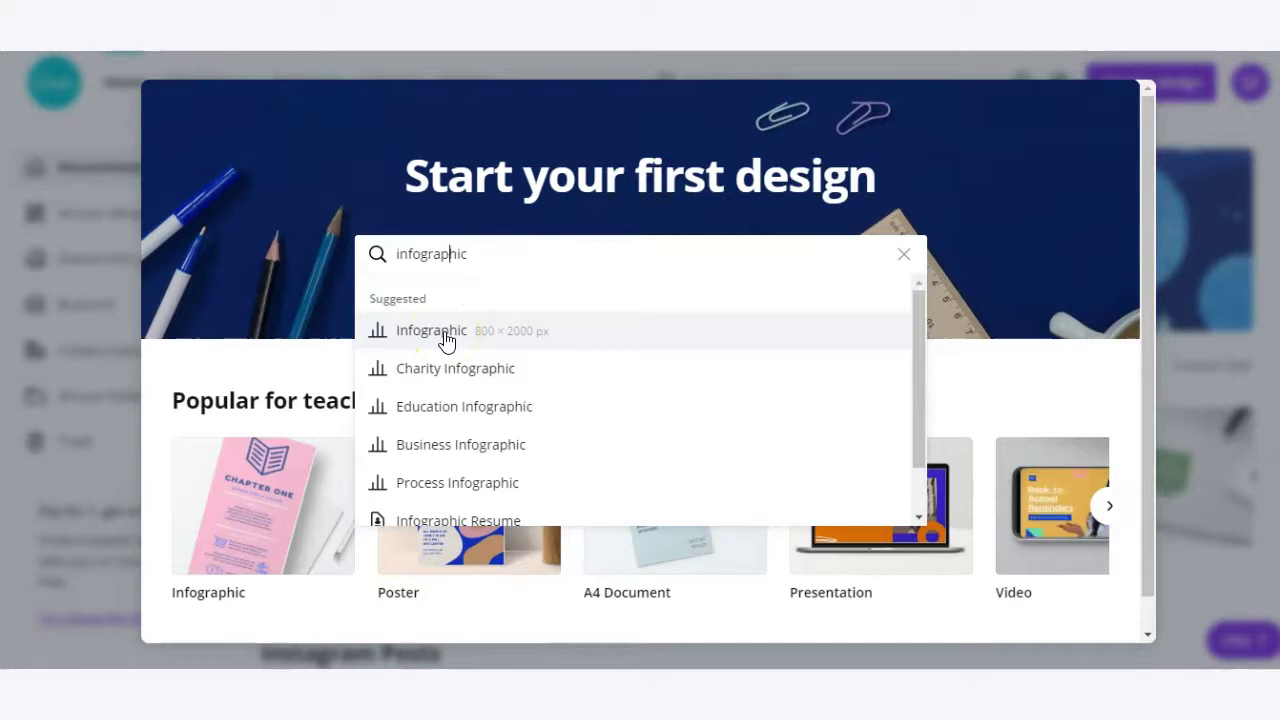
click(446, 340)
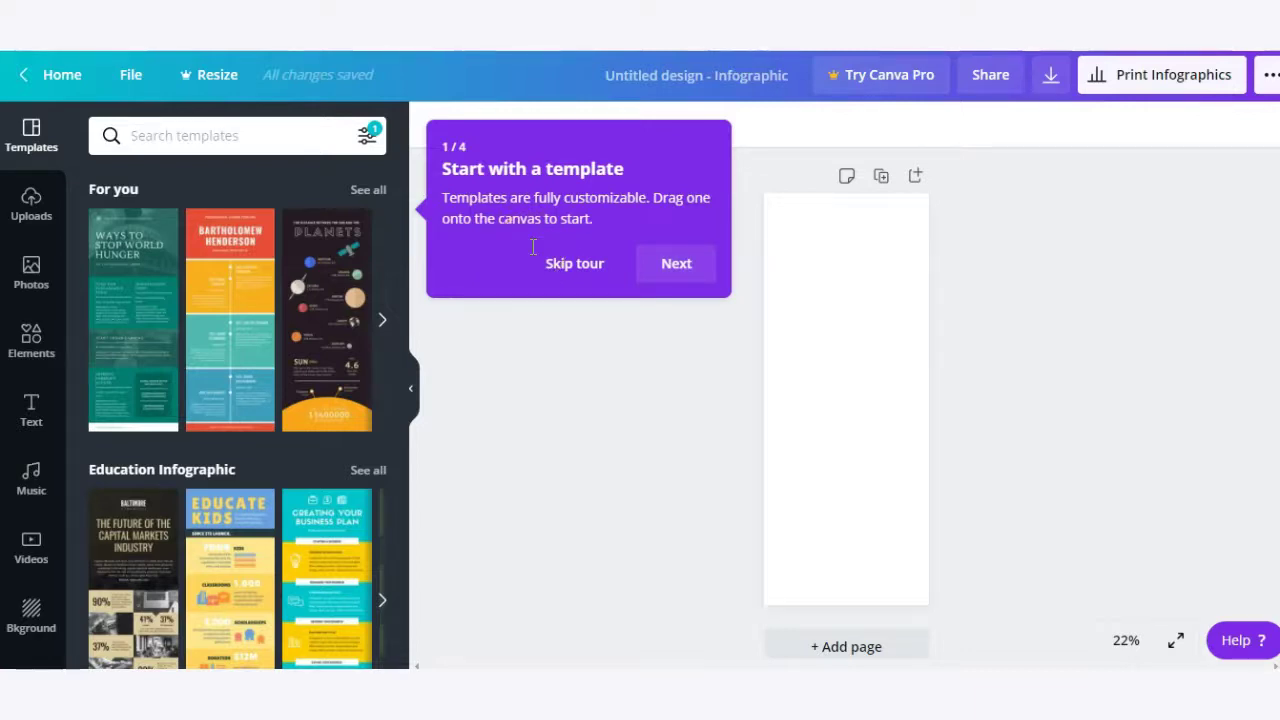
Step: Dismiss the editor tour tips
click(684, 264)
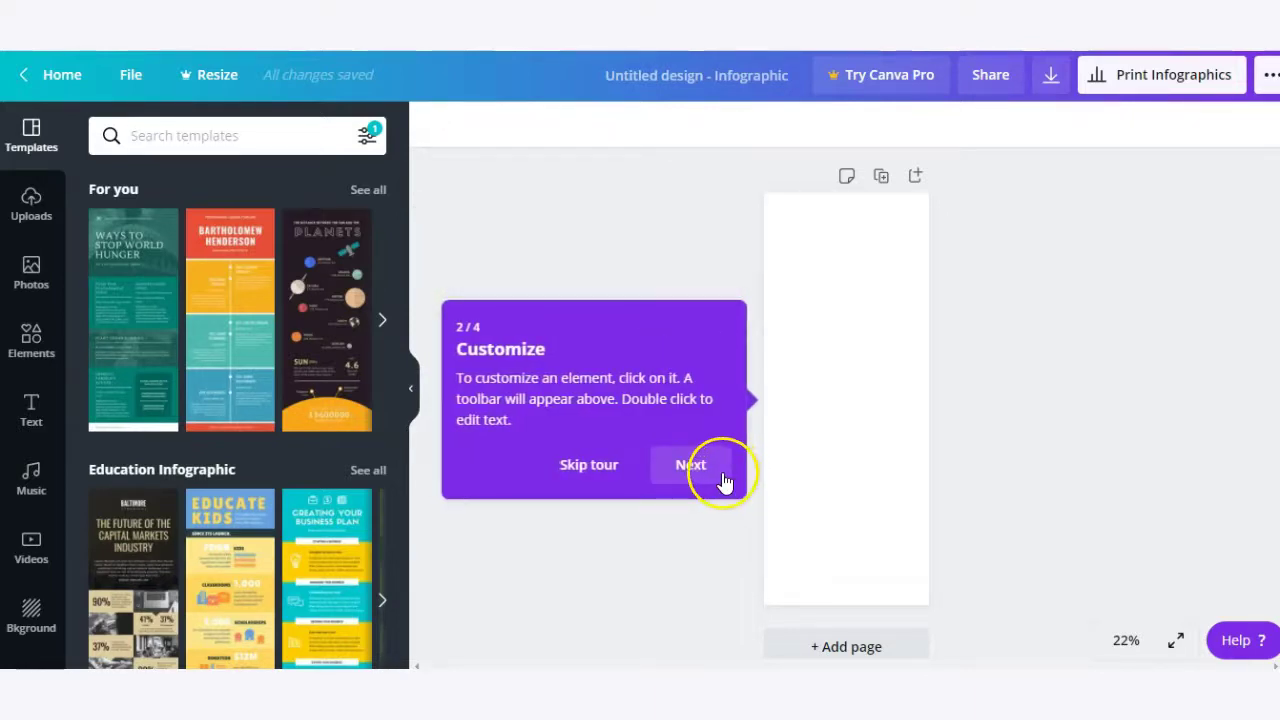
click(718, 481)
click(703, 246)
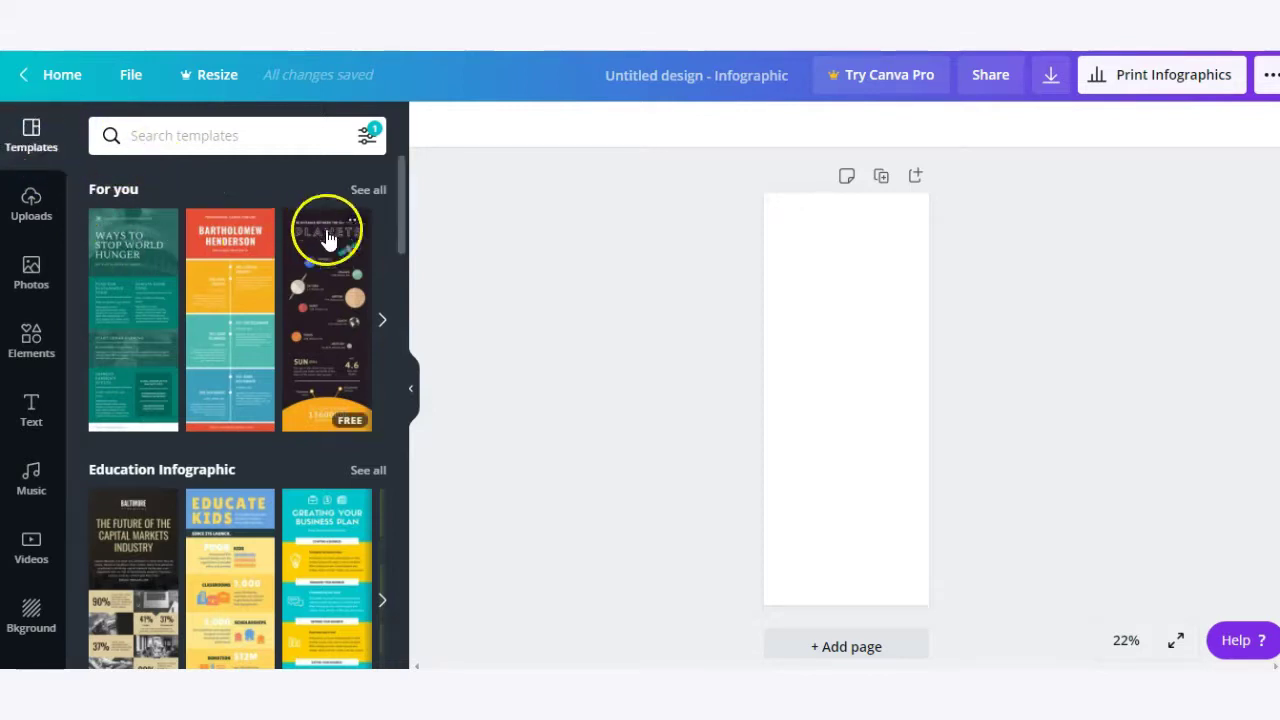
Step: Scroll the Templates panel down to the Timeline Infographic templates
scroll(218, 360, down, 2)
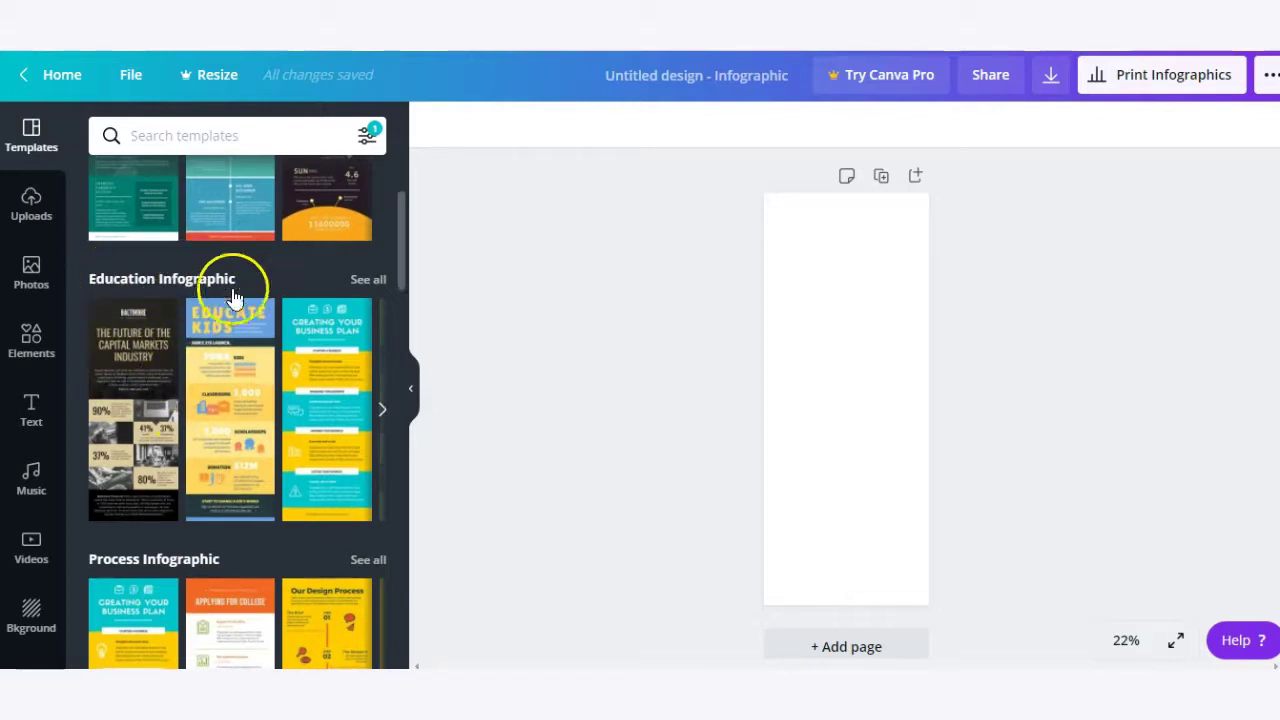
scroll(157, 314, down, 2)
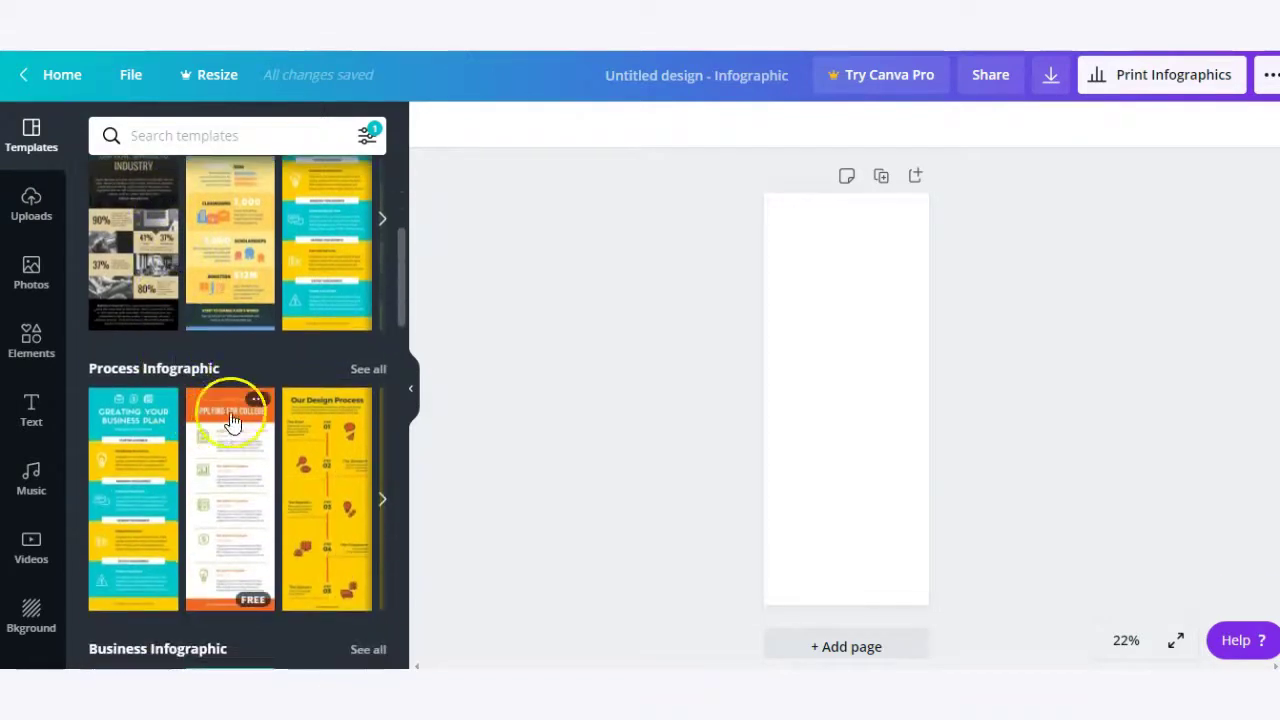
scroll(231, 420, down, 2)
scroll(200, 385, down, 2)
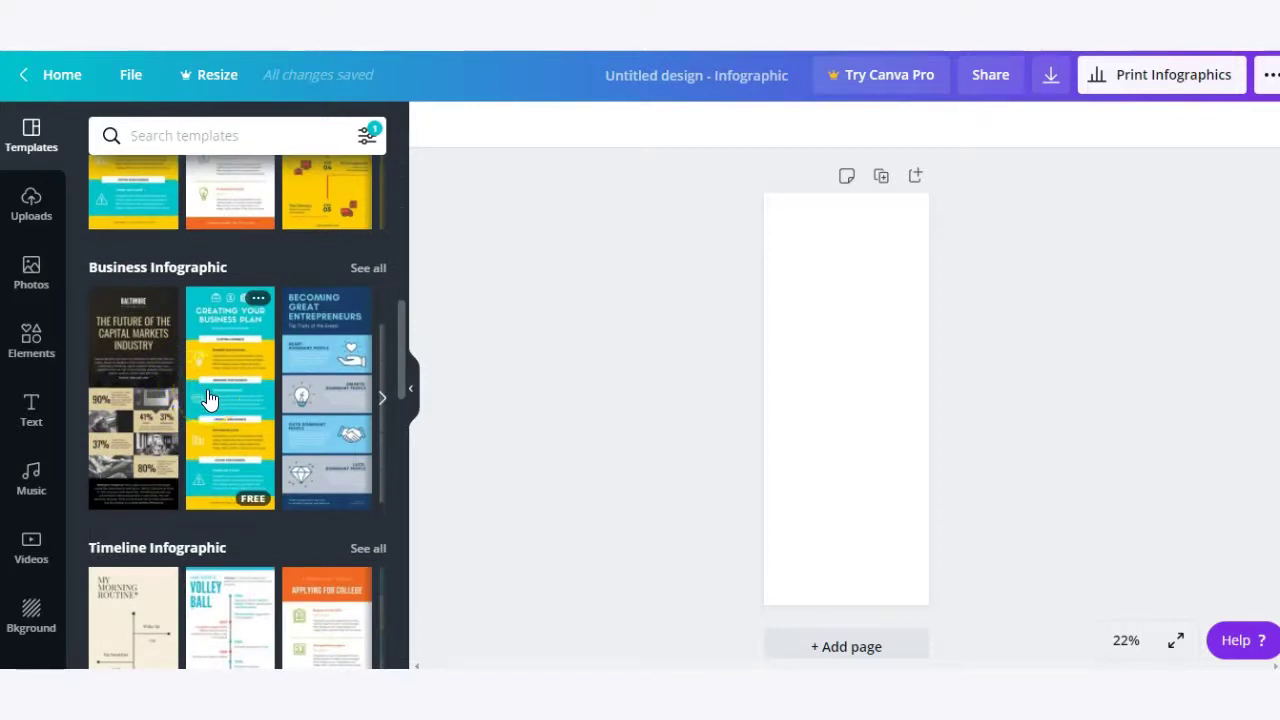
scroll(234, 400, down, 2)
Step: Apply the 'Applying for College' template and zoom the page to 75%
click(360, 462)
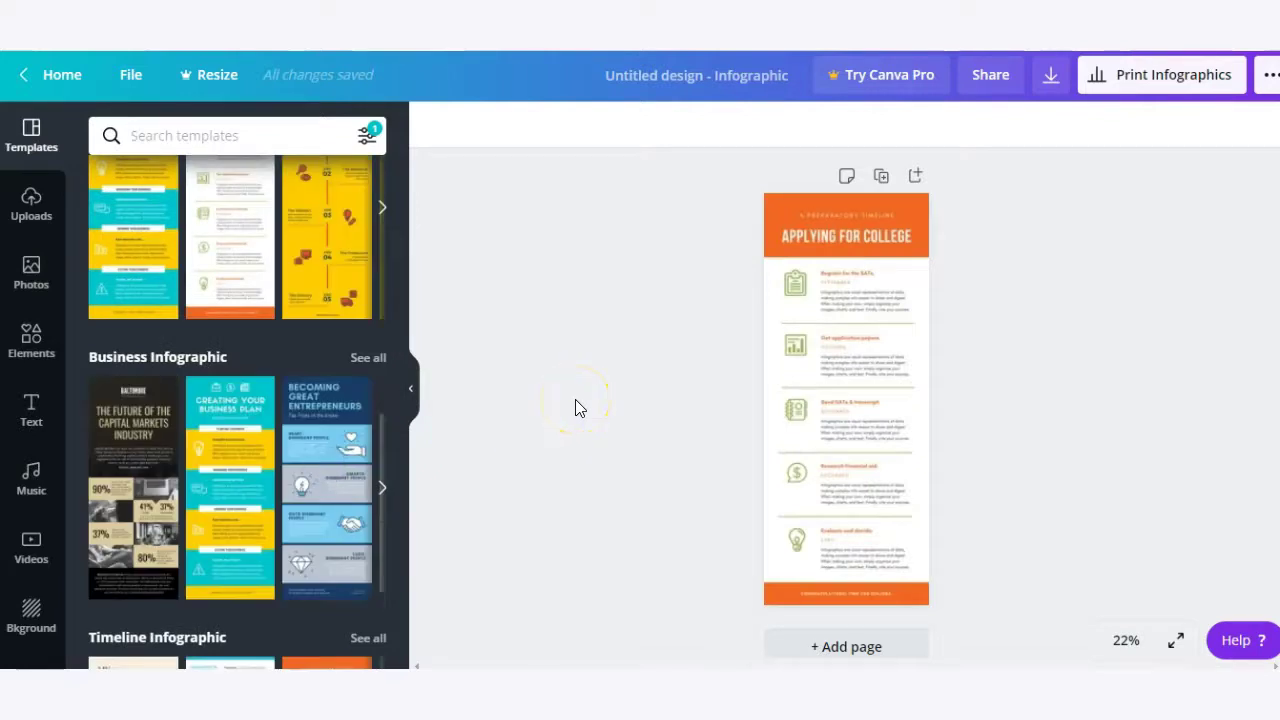
click(815, 330)
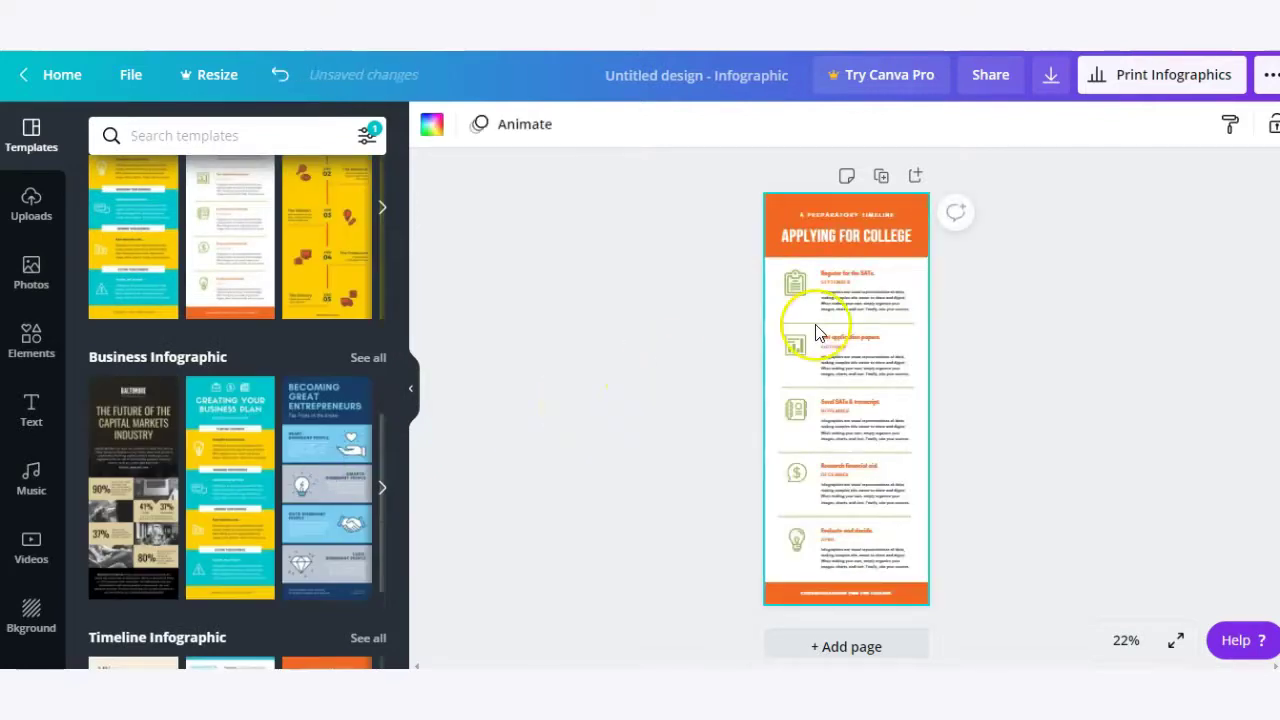
click(1131, 645)
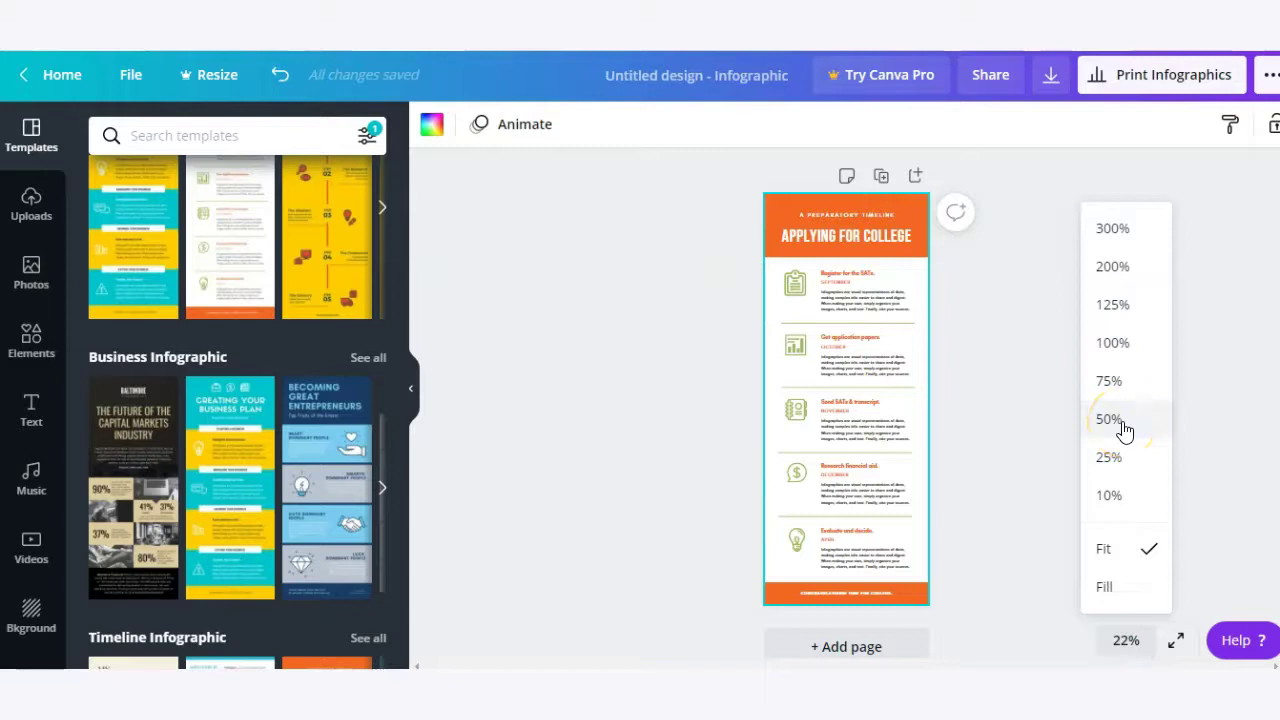
click(1141, 381)
scroll(1120, 392, up, 4)
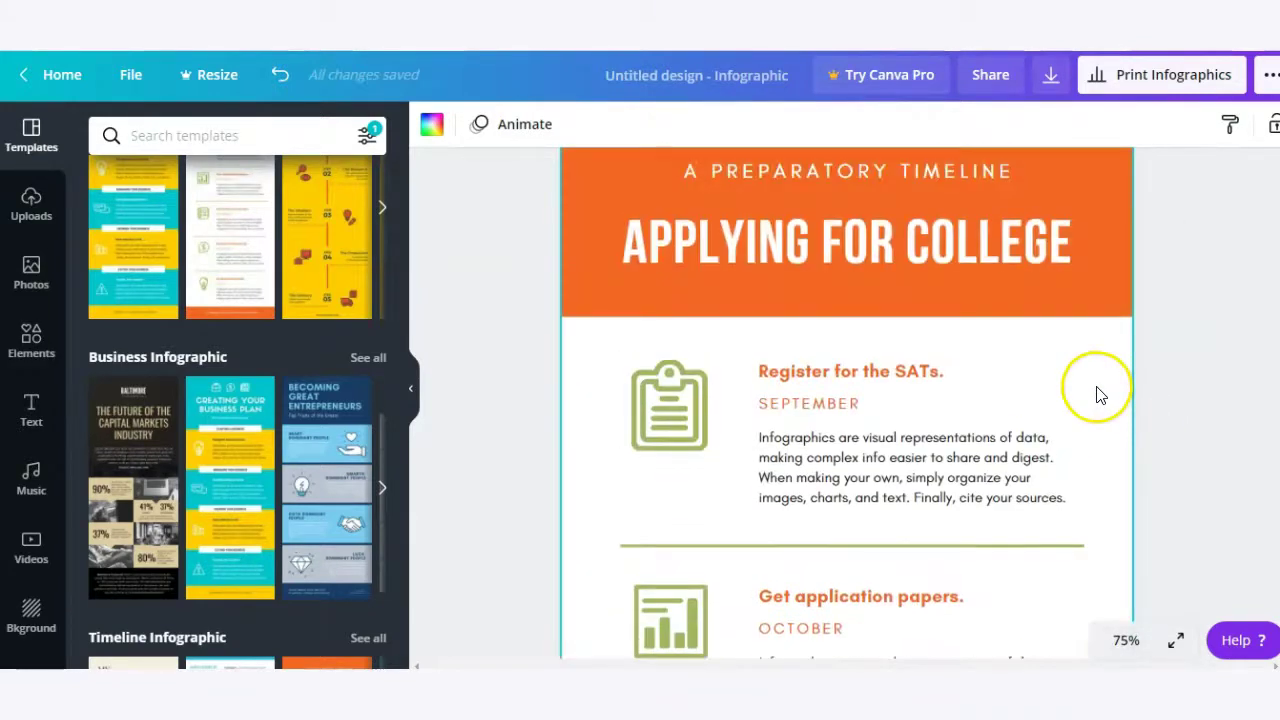
scroll(1098, 395, up, 1)
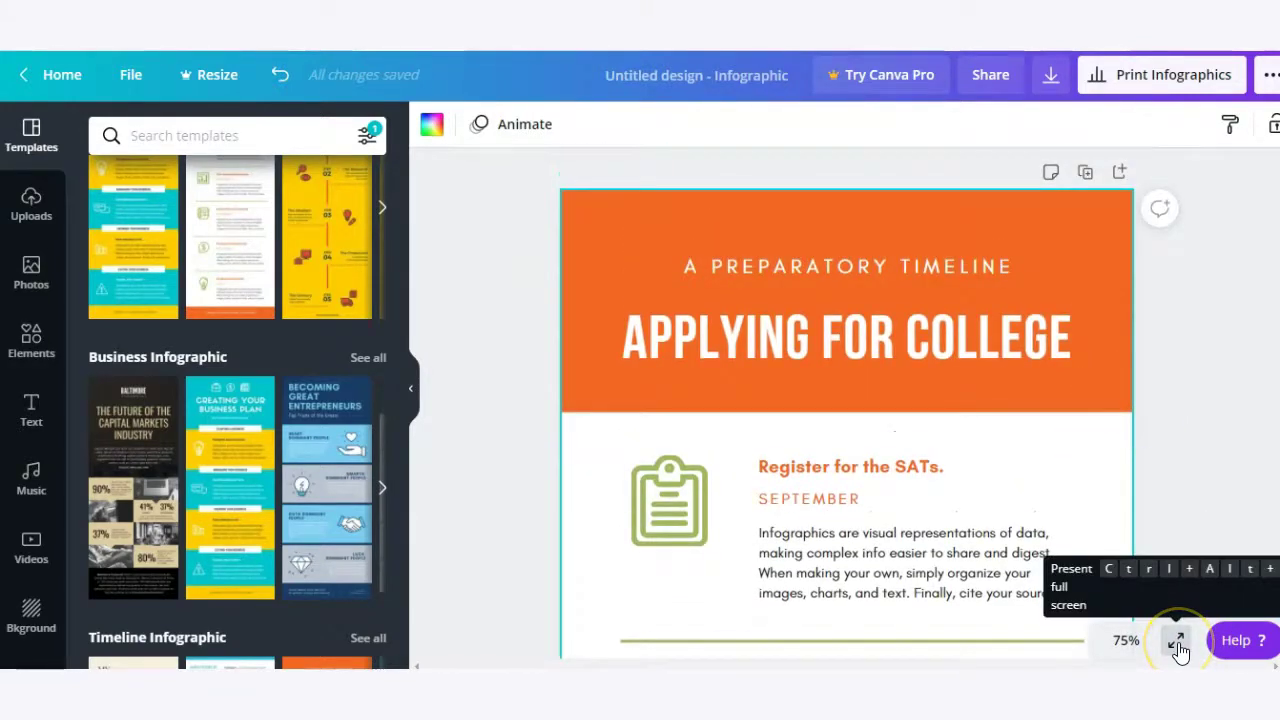
Step: Preview the infographic full screen, exit, and scroll through the design
click(1177, 643)
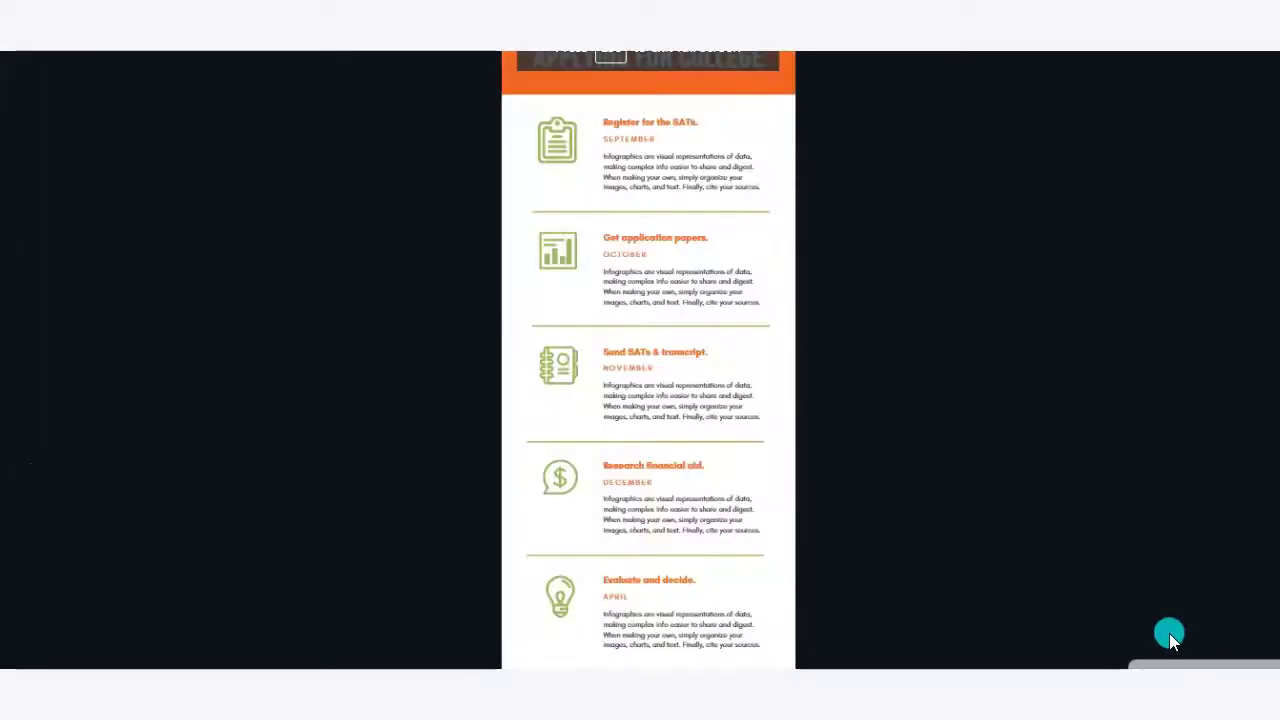
scroll(1080, 575, up, 2)
key(Escape)
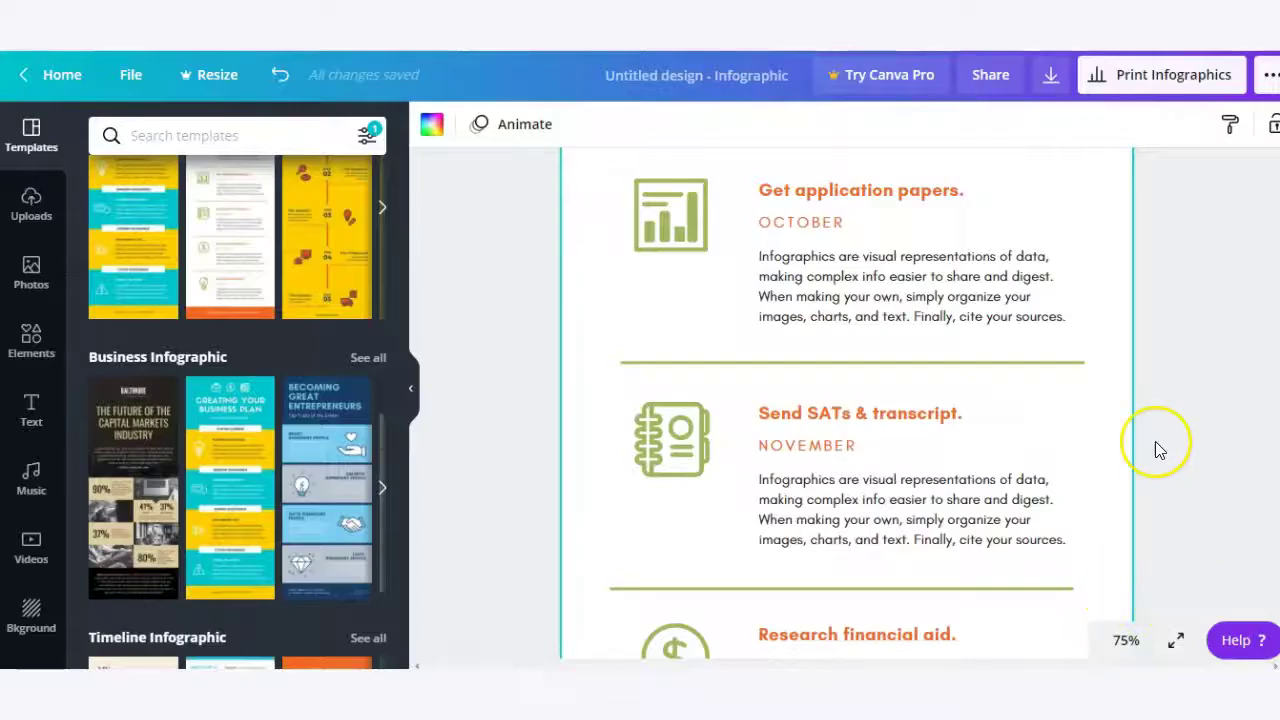
scroll(1065, 425, up, 2)
scroll(1065, 425, up, 3)
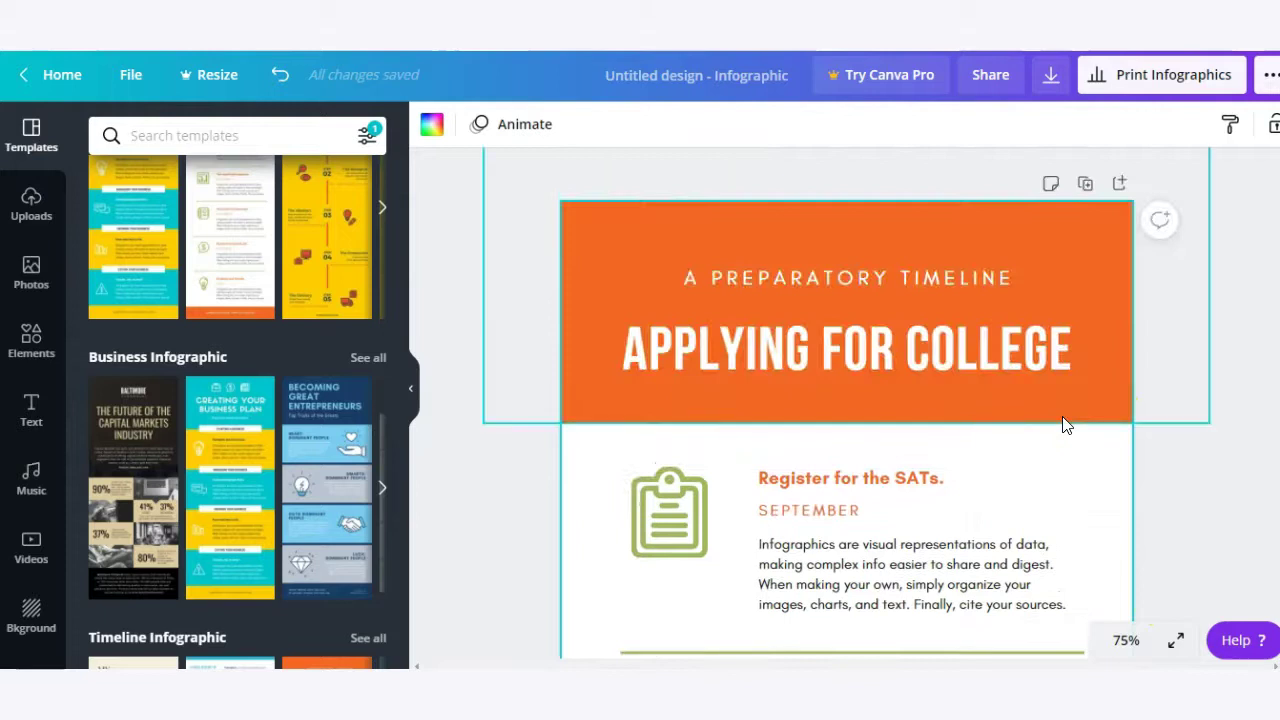
click(1205, 510)
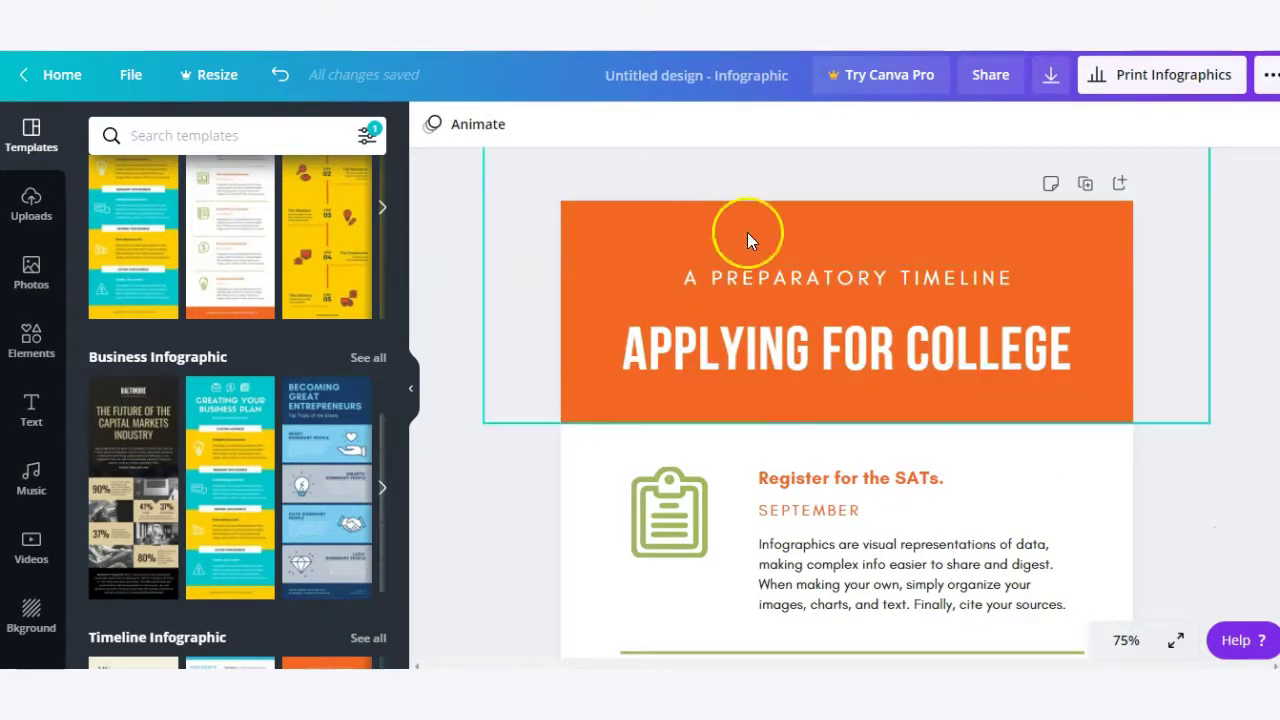
scroll(748, 443, down, 3)
scroll(742, 443, down, 3)
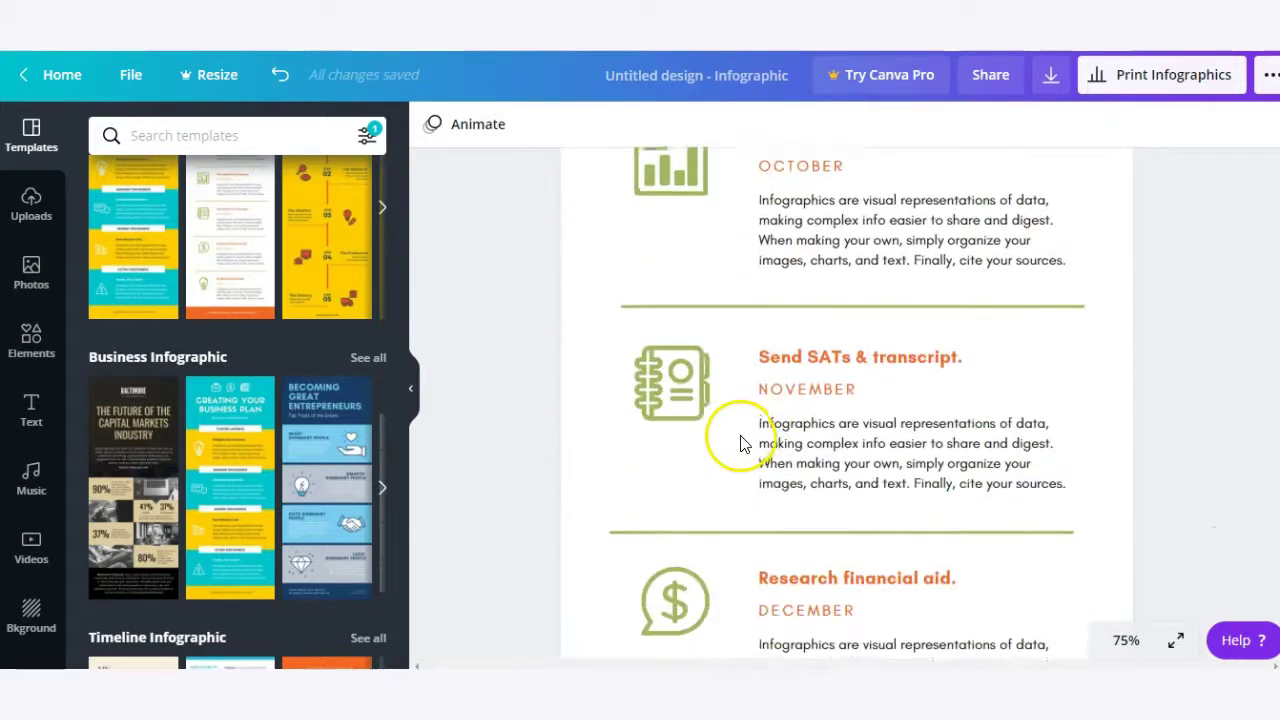
scroll(740, 443, down, 3)
scroll(740, 400, down, 1)
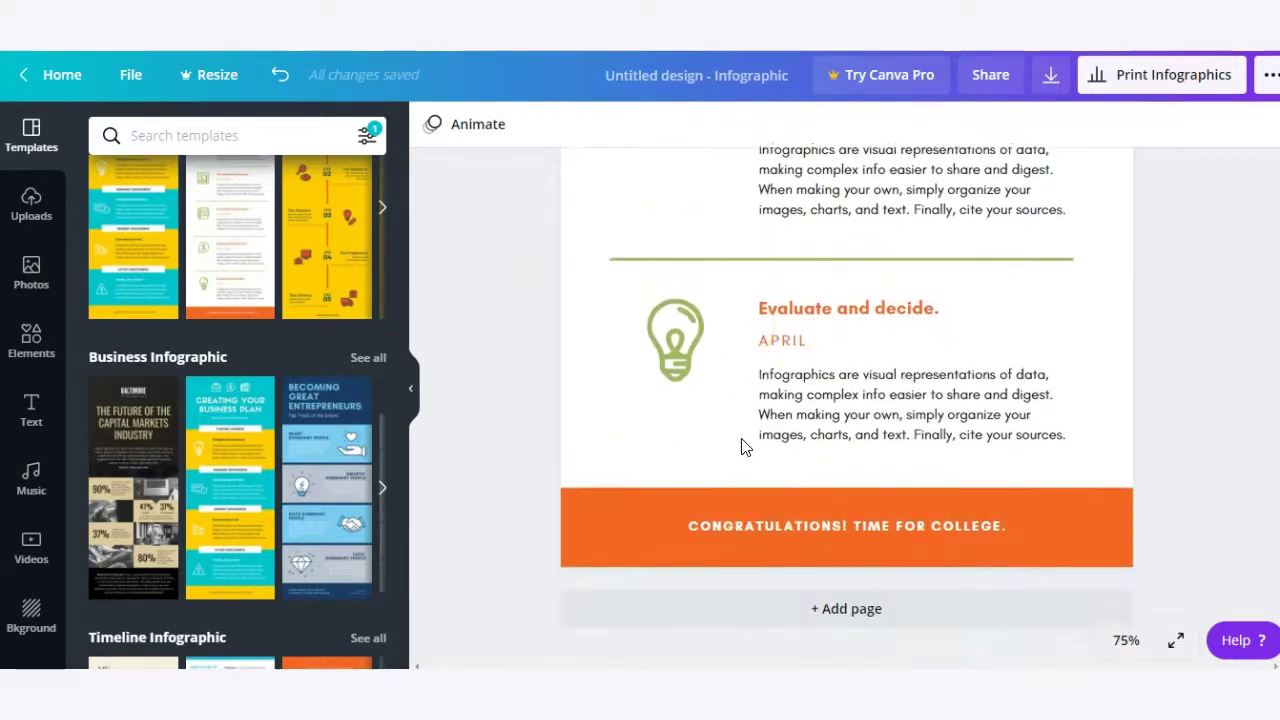
scroll(745, 400, up, 10)
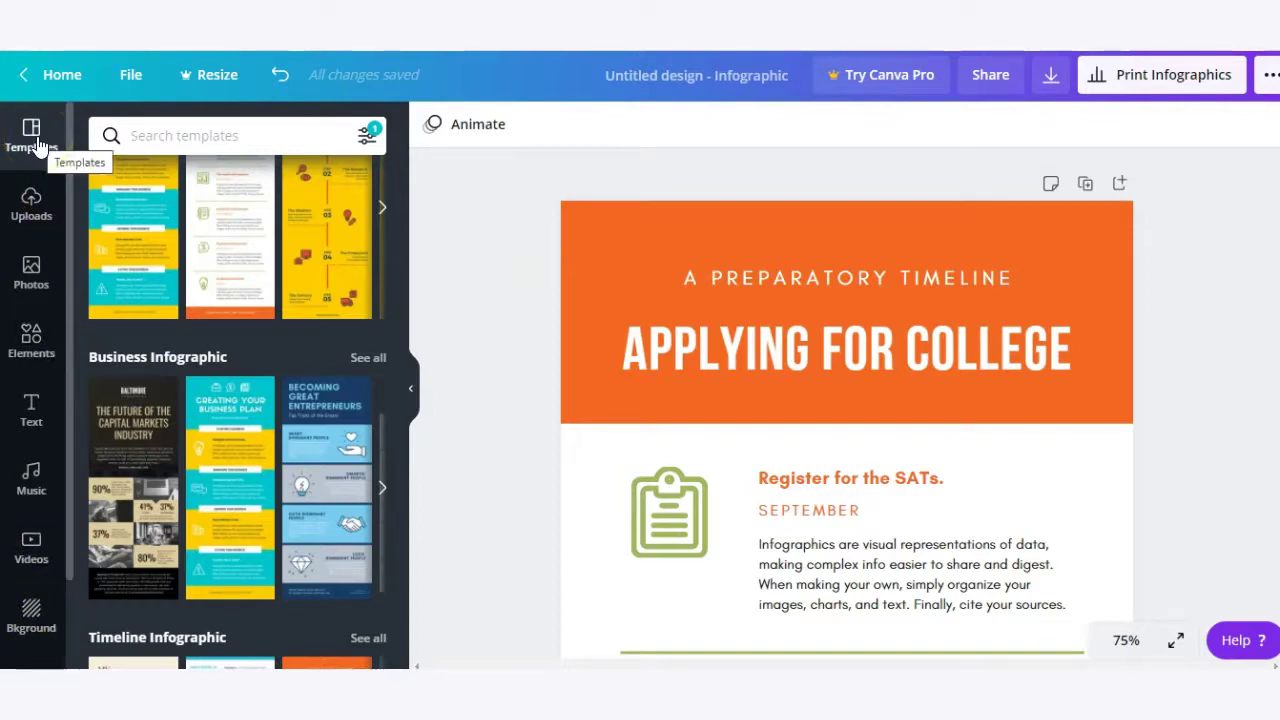
Step: Scroll the Templates panel back to Recently used and switch the side panel to Uploads
scroll(250, 310, up, 12)
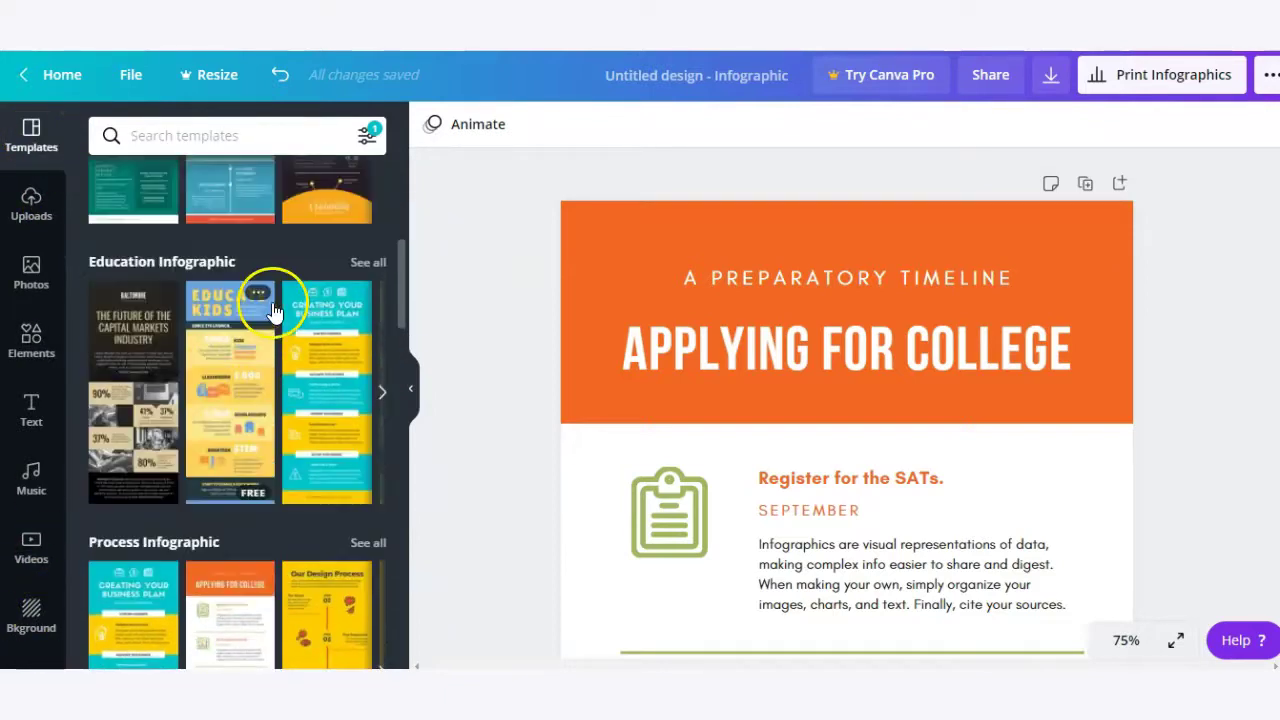
scroll(279, 302, up, 1)
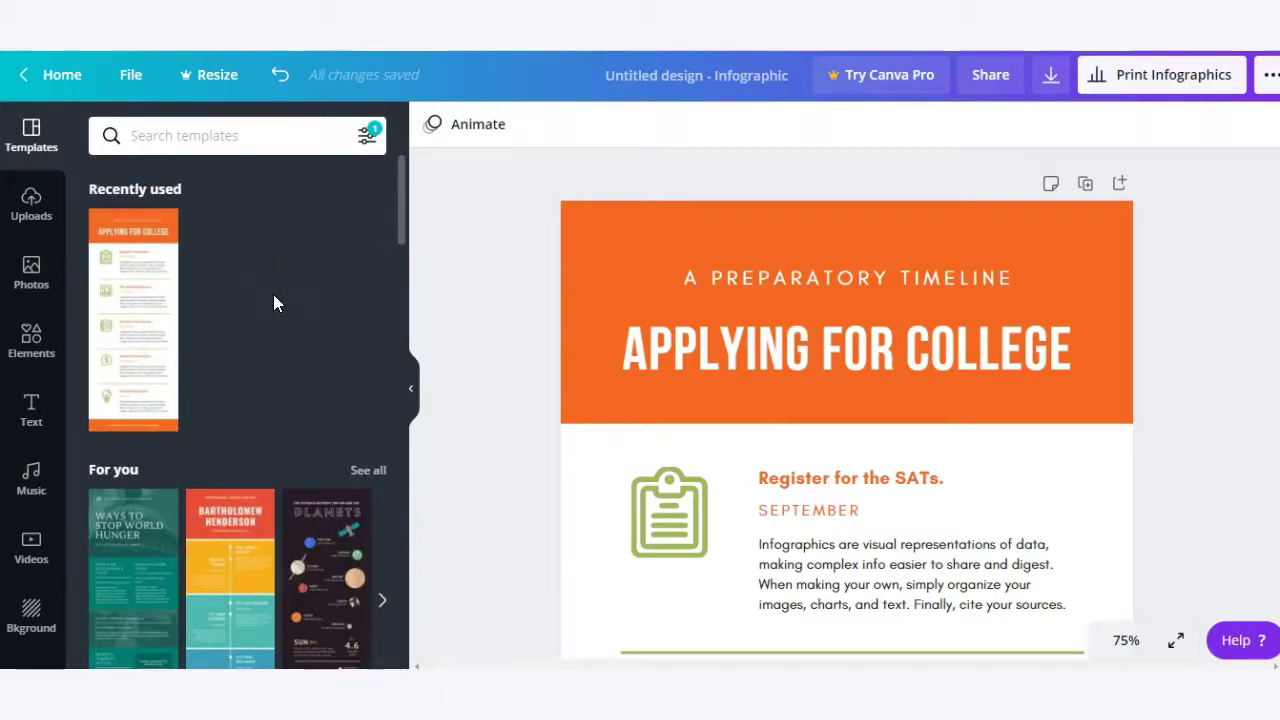
click(35, 212)
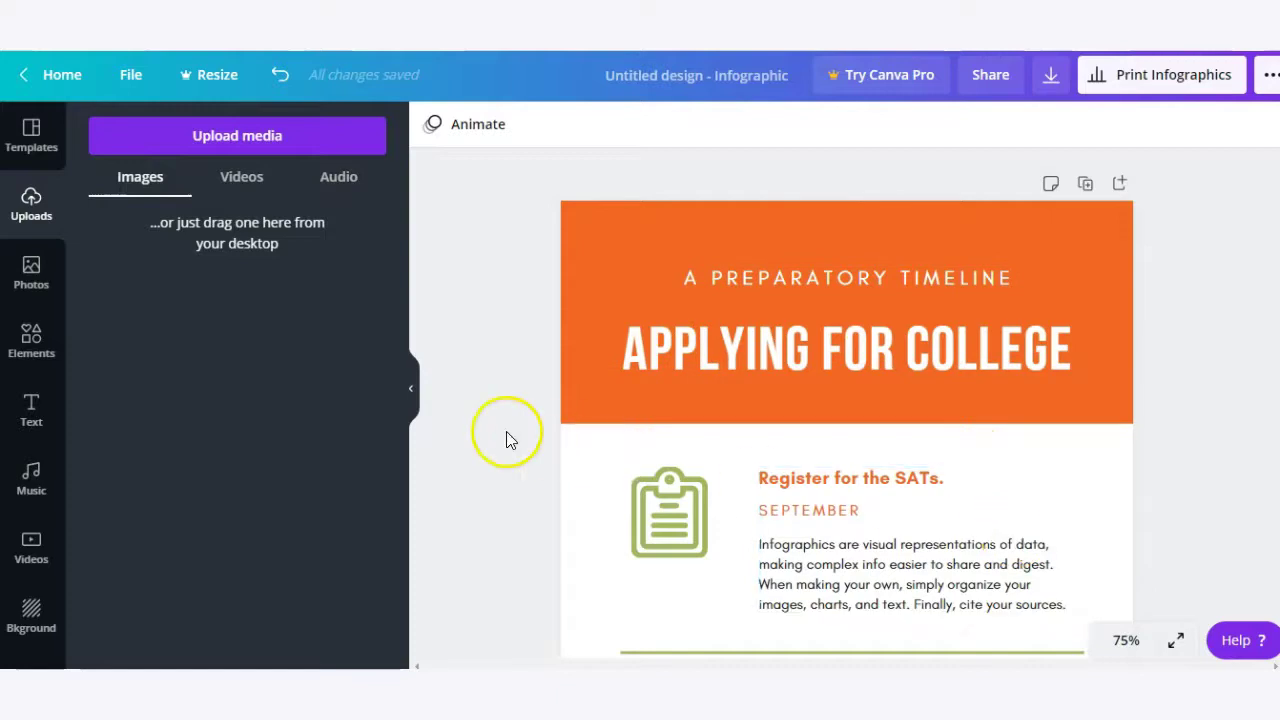
Step: Search the stock Photos library for 'school'
click(38, 278)
click(172, 320)
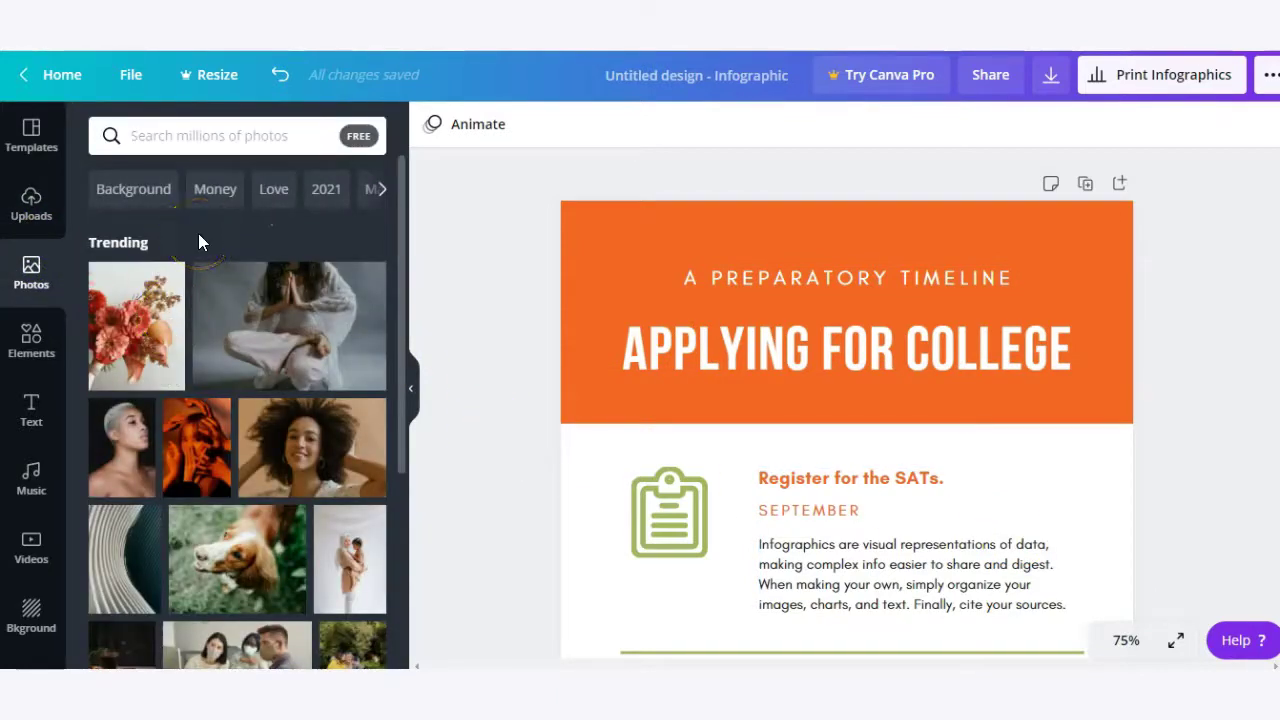
click(177, 136)
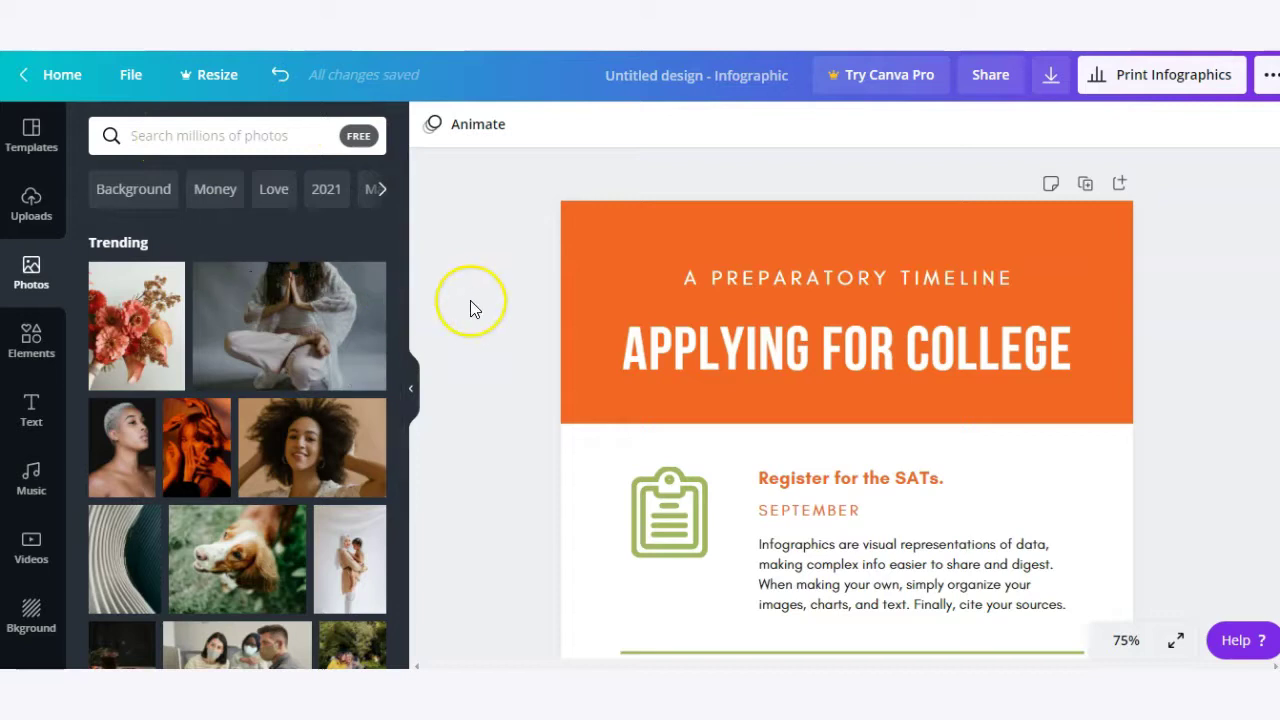
scroll(470, 300, down, 2)
scroll(470, 300, up, 2)
click(193, 138)
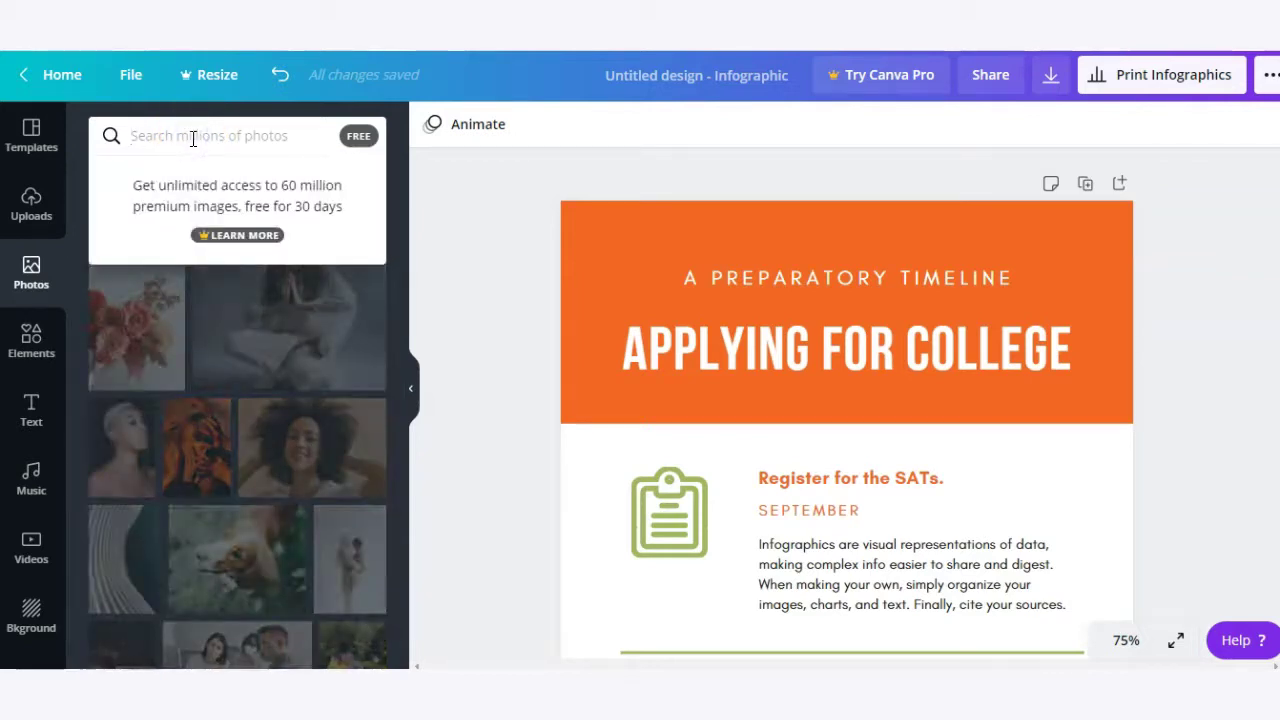
text(school)
key(Return)
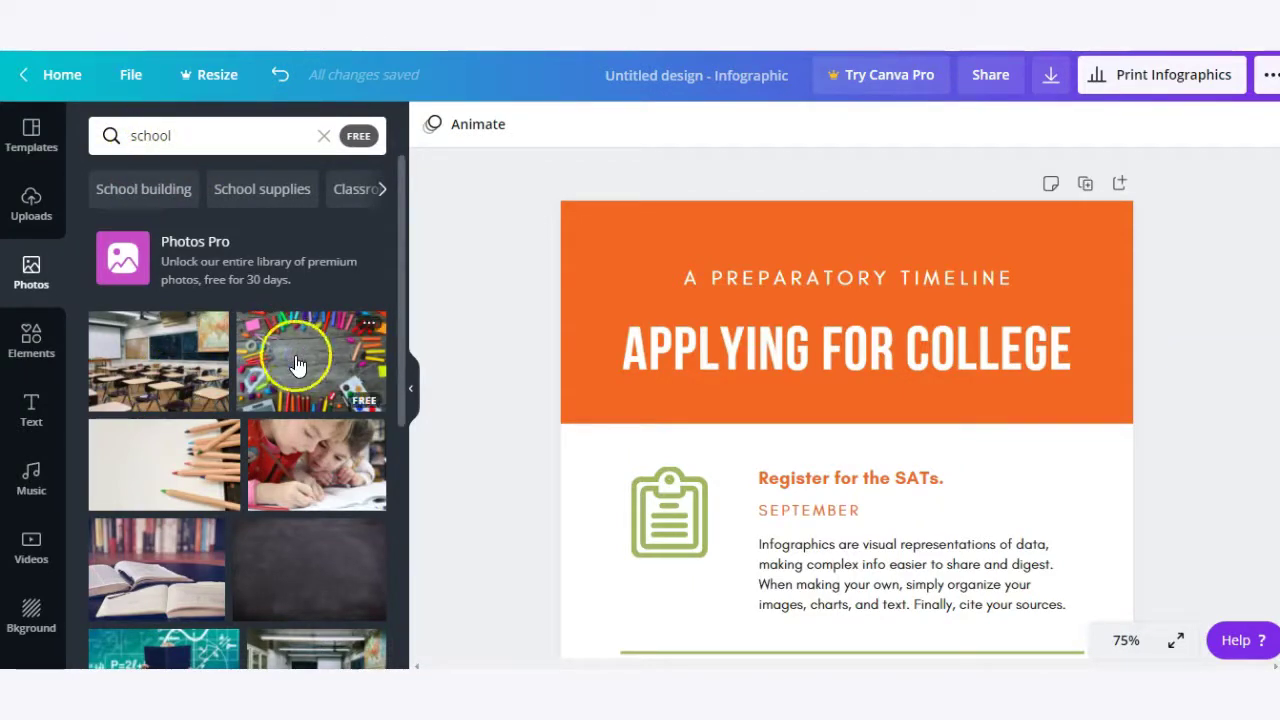
Step: Place the school-supplies photo across the header at full width and crop its bottom to header height
drag(294, 366, 609, 240)
click(608, 233)
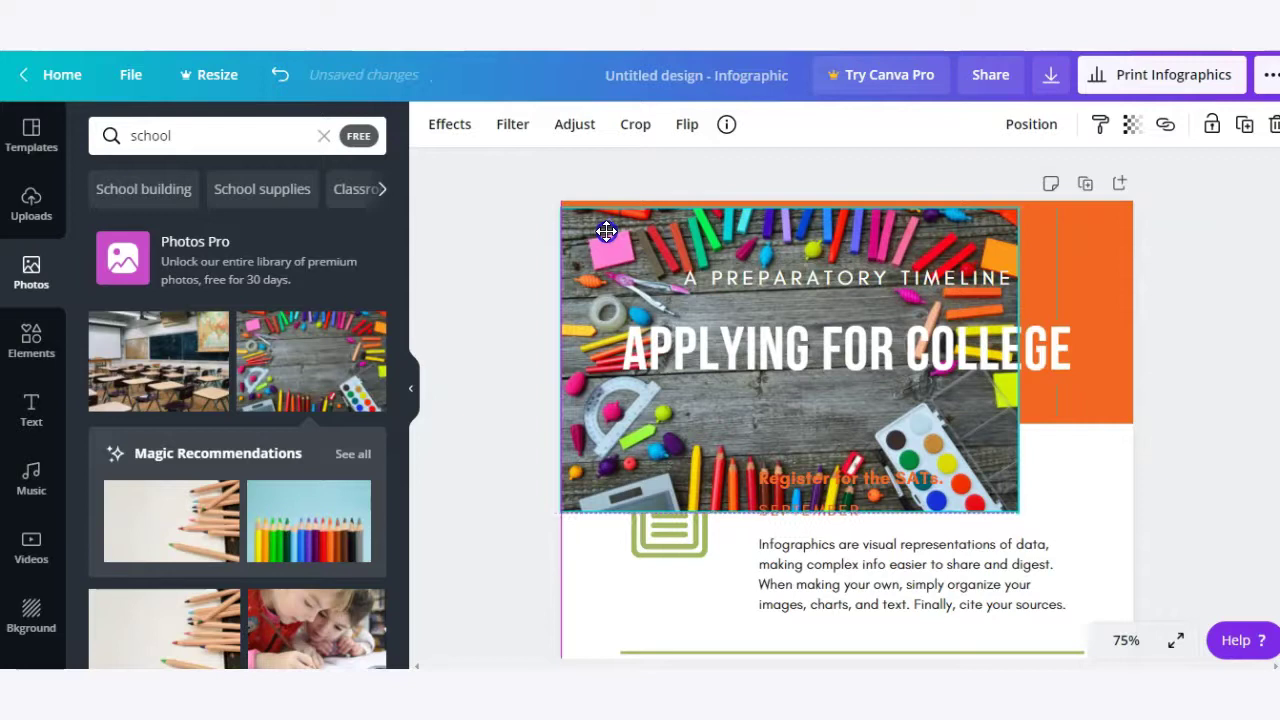
click(1082, 422)
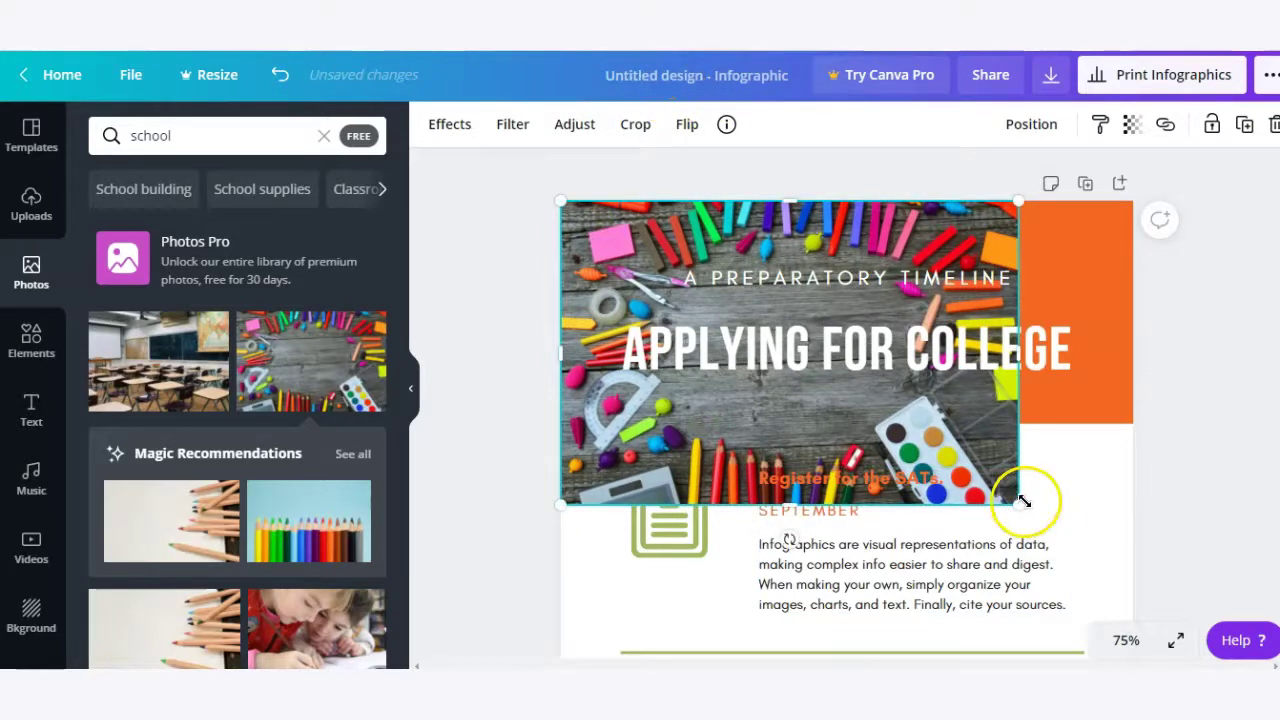
drag(1022, 500, 1152, 552)
click(693, 393)
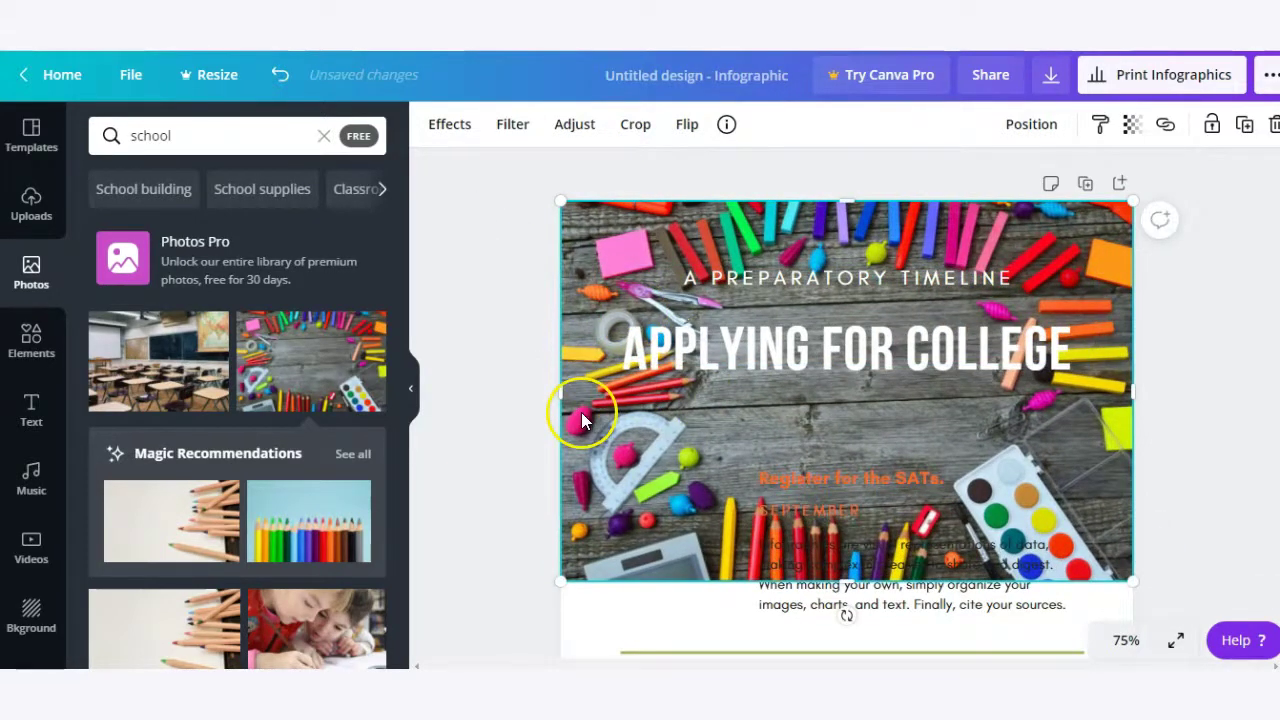
click(630, 124)
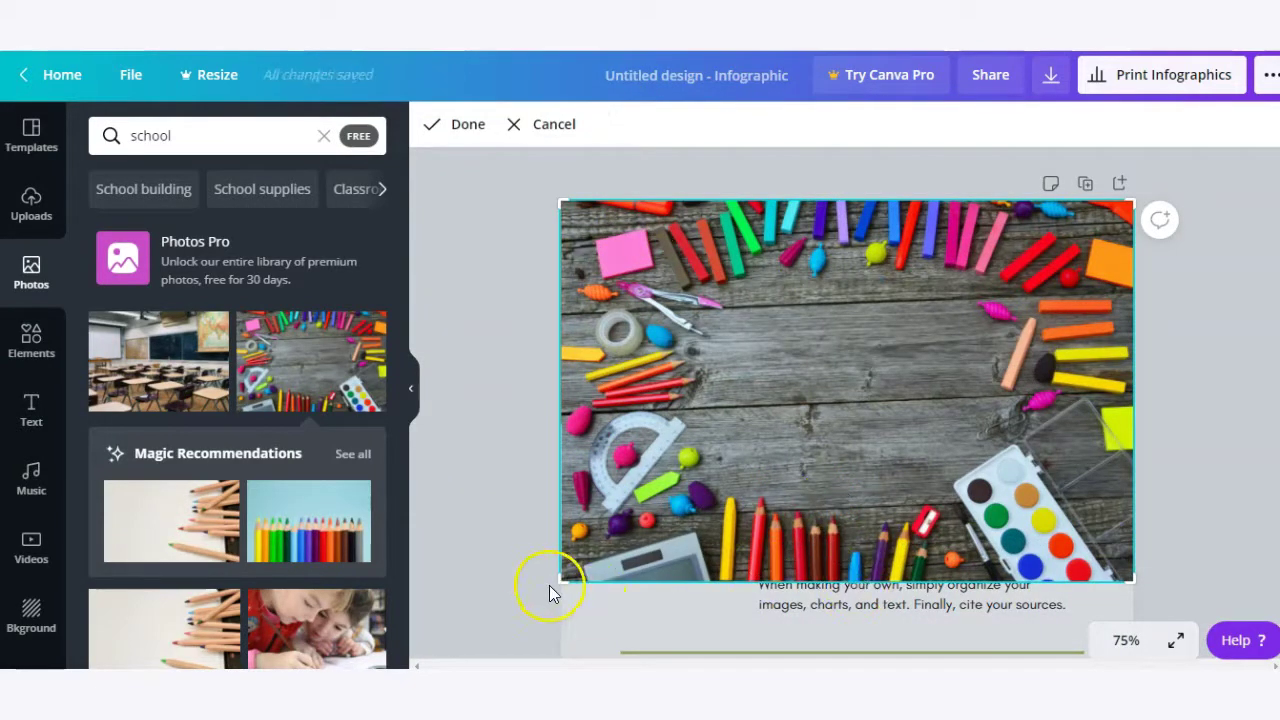
drag(558, 582, 547, 421)
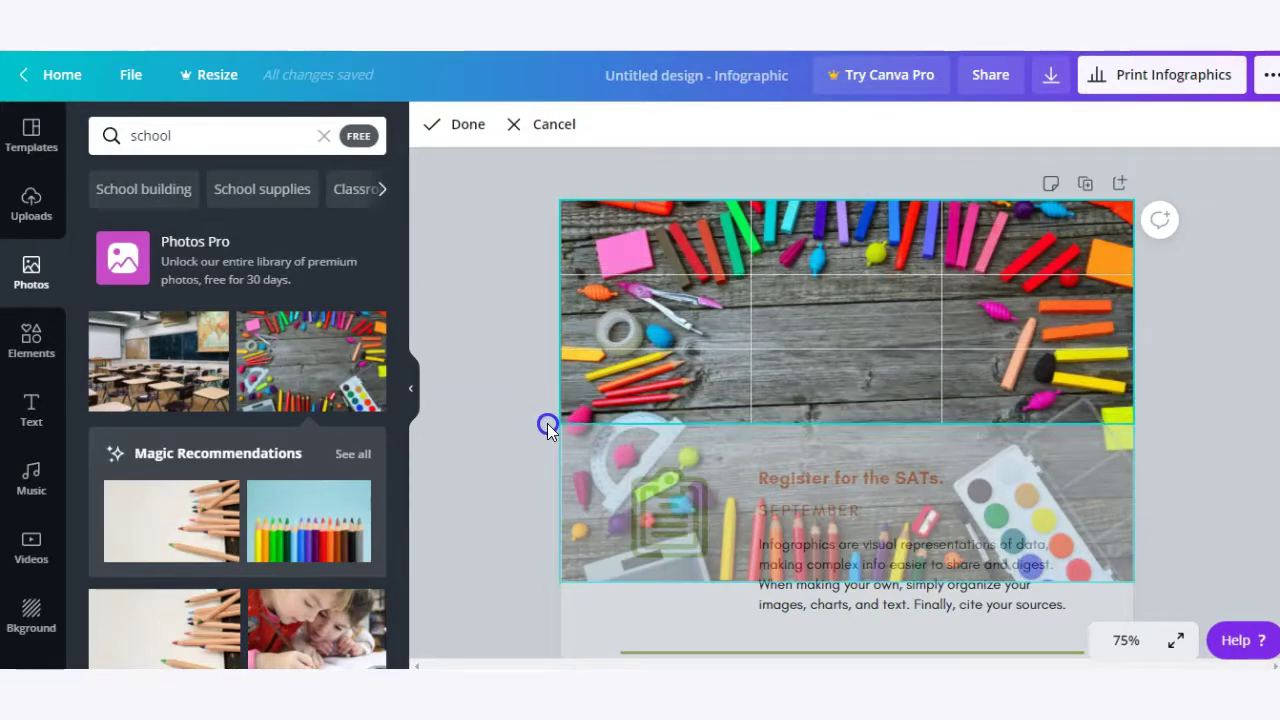
click(456, 132)
click(486, 403)
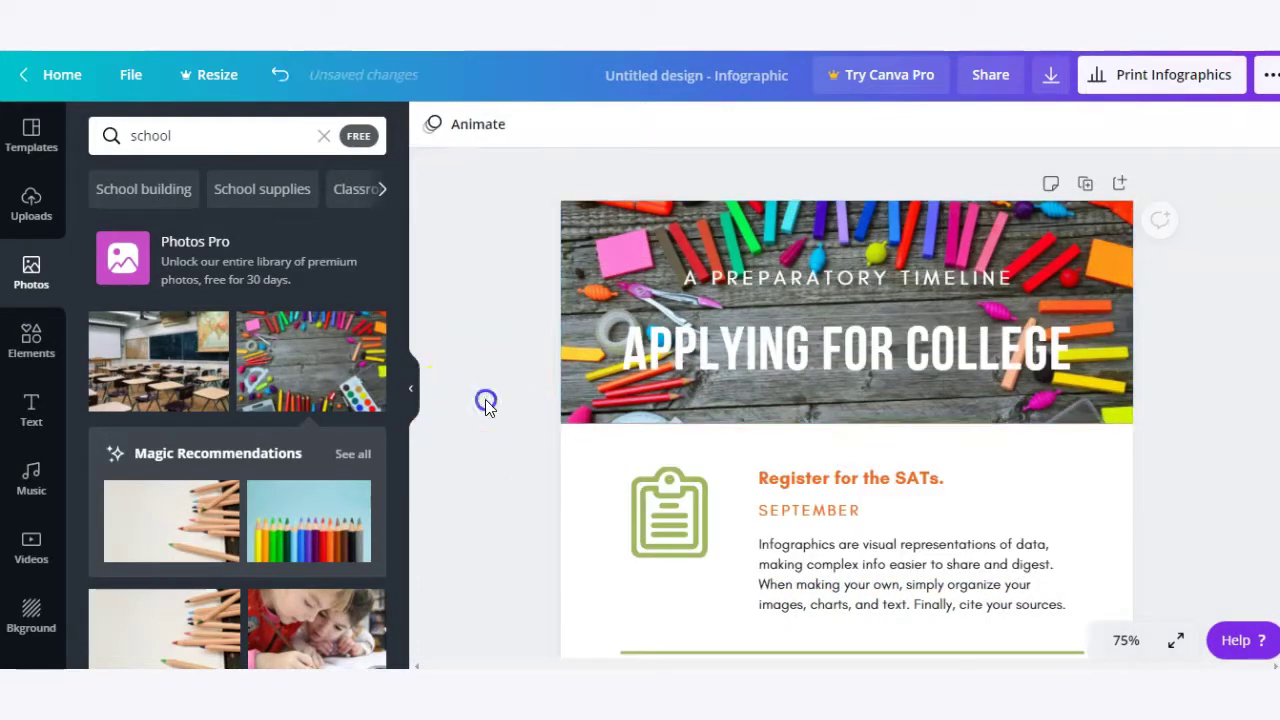
Step: Select the header photo and browse its Filter, Adjust, Flip and Position options
click(601, 401)
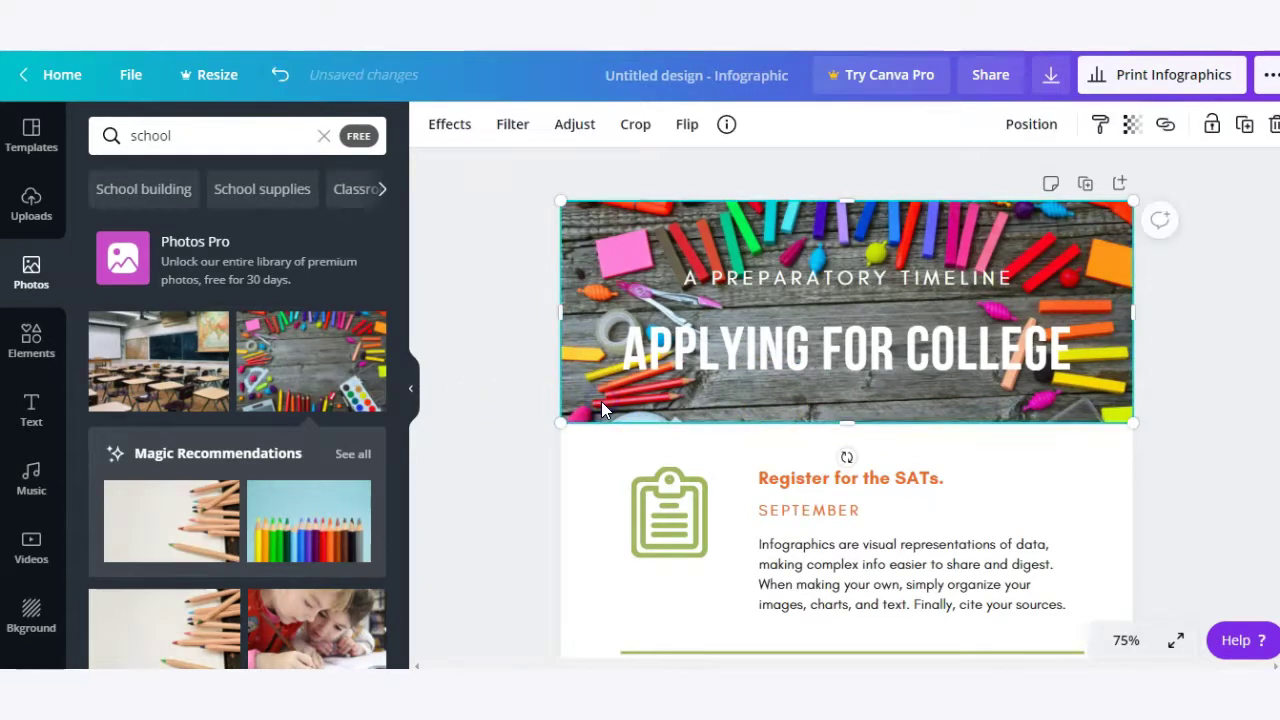
click(452, 137)
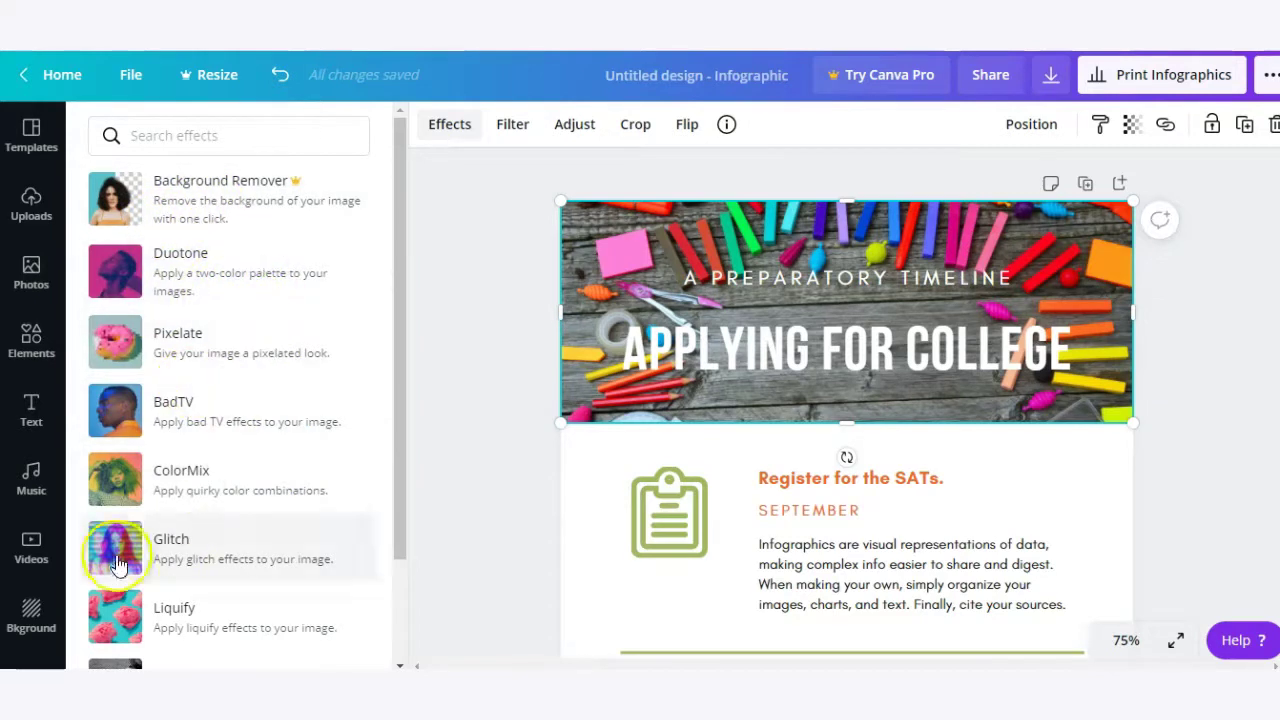
click(528, 130)
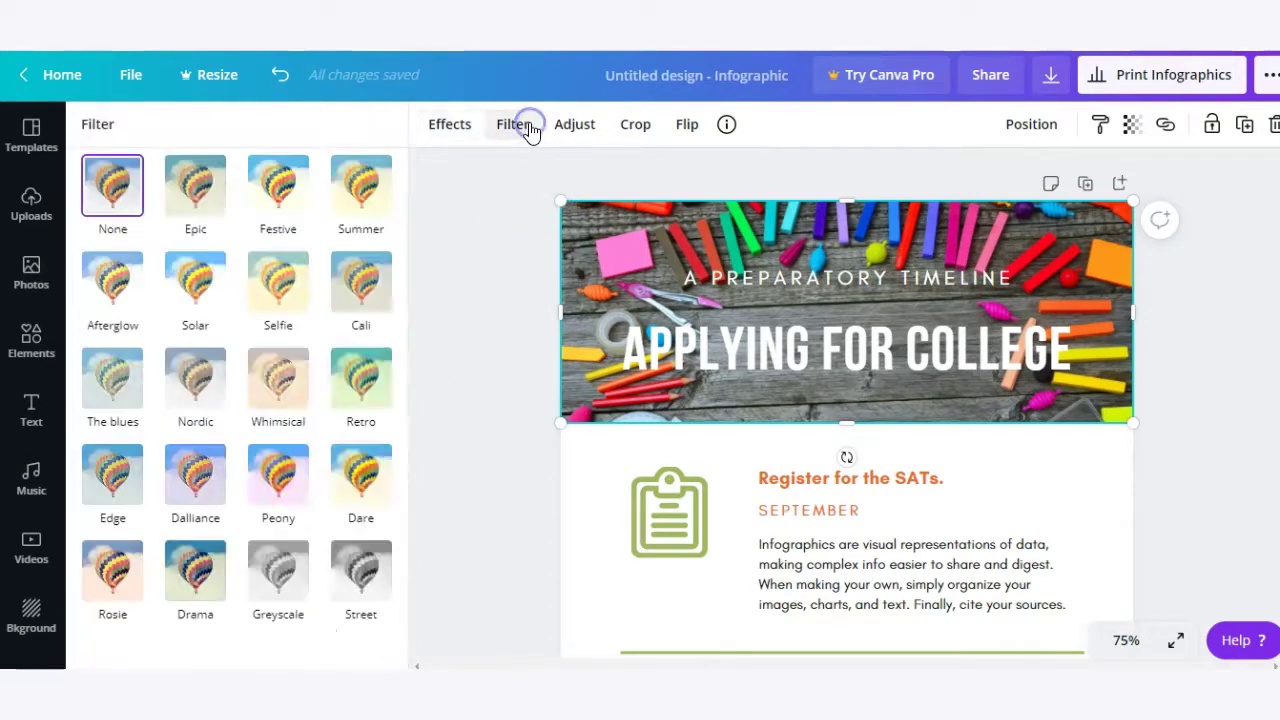
click(572, 124)
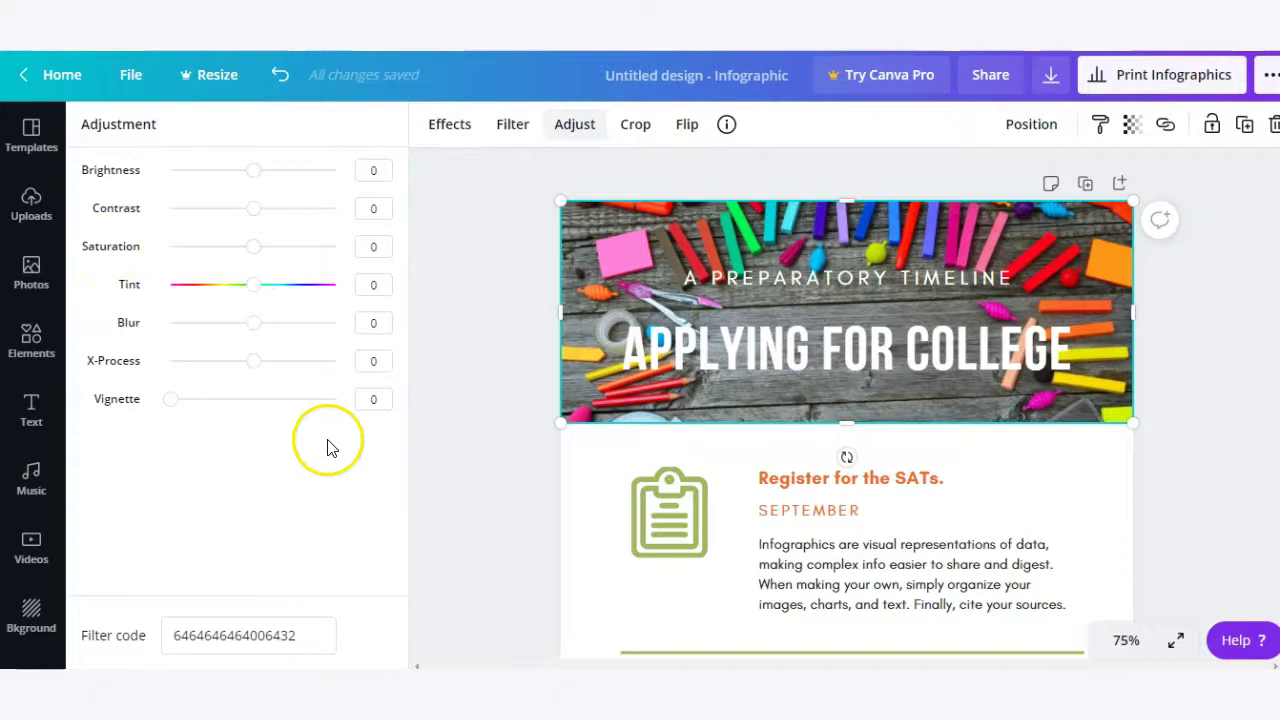
click(689, 128)
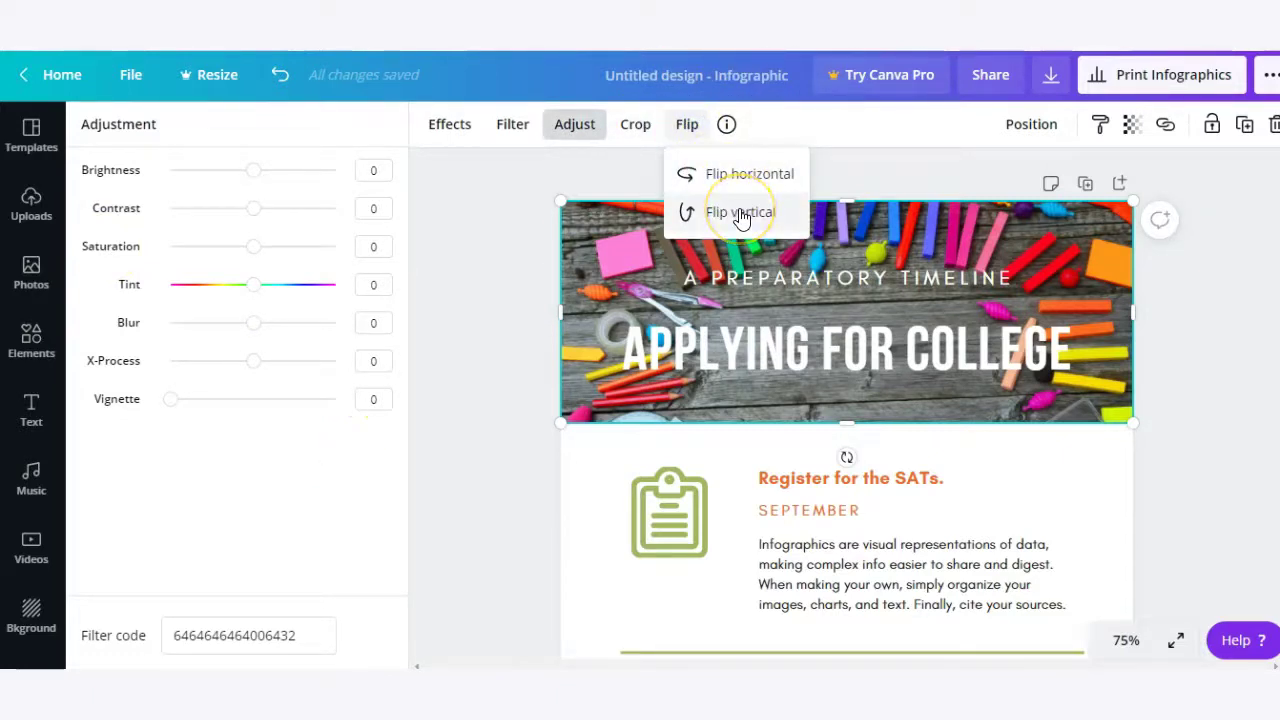
click(1030, 124)
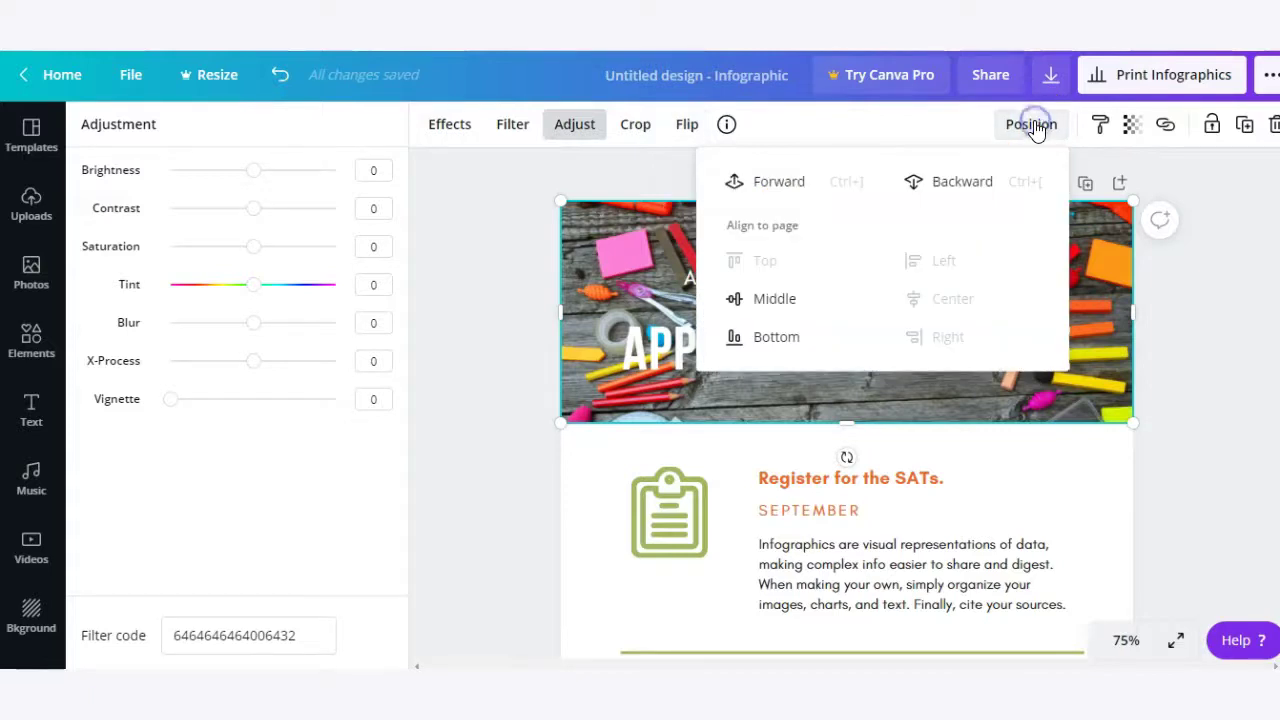
Step: Set the header photo's transparency to 31 and return to the school photo results
click(1129, 124)
drag(1082, 180, 996, 190)
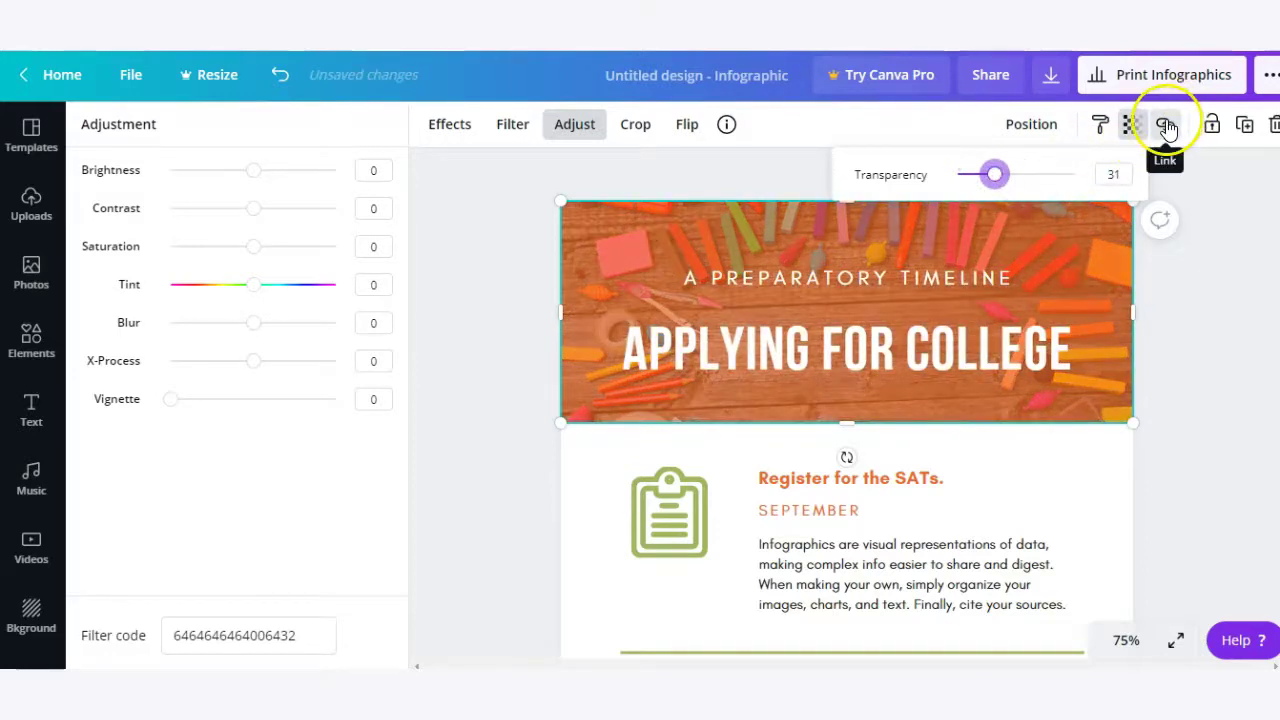
click(1246, 128)
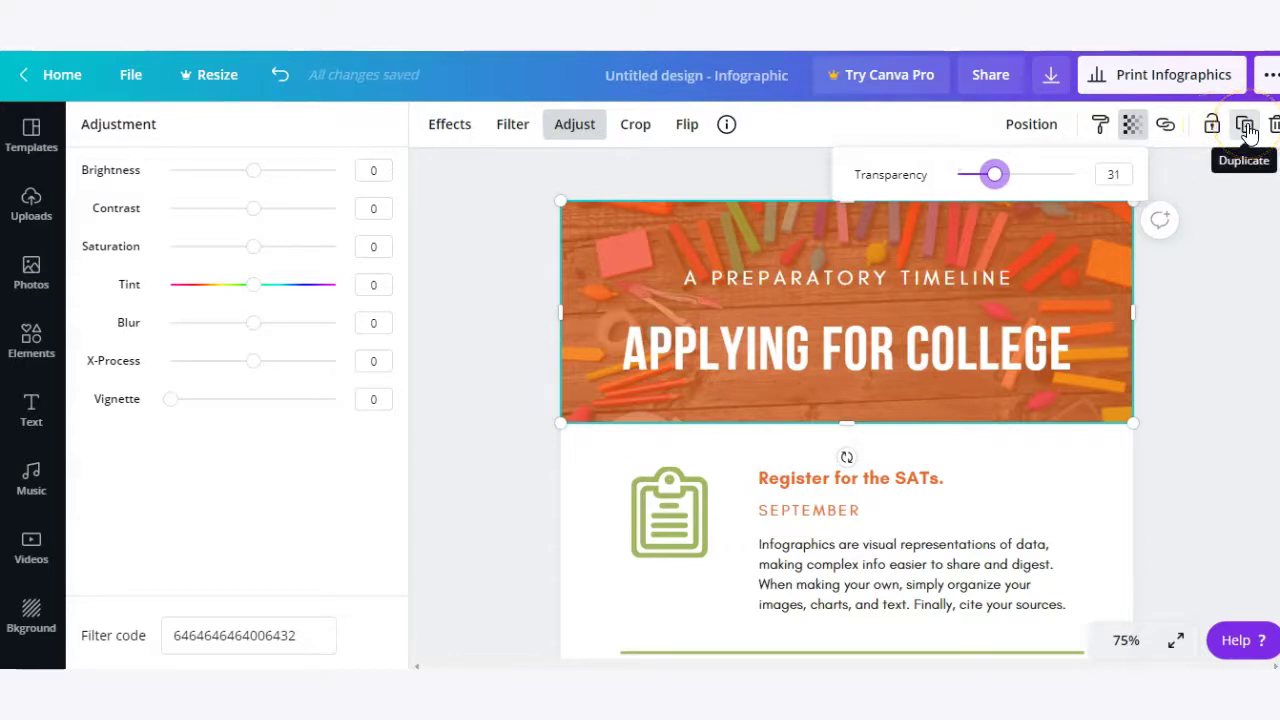
click(1272, 128)
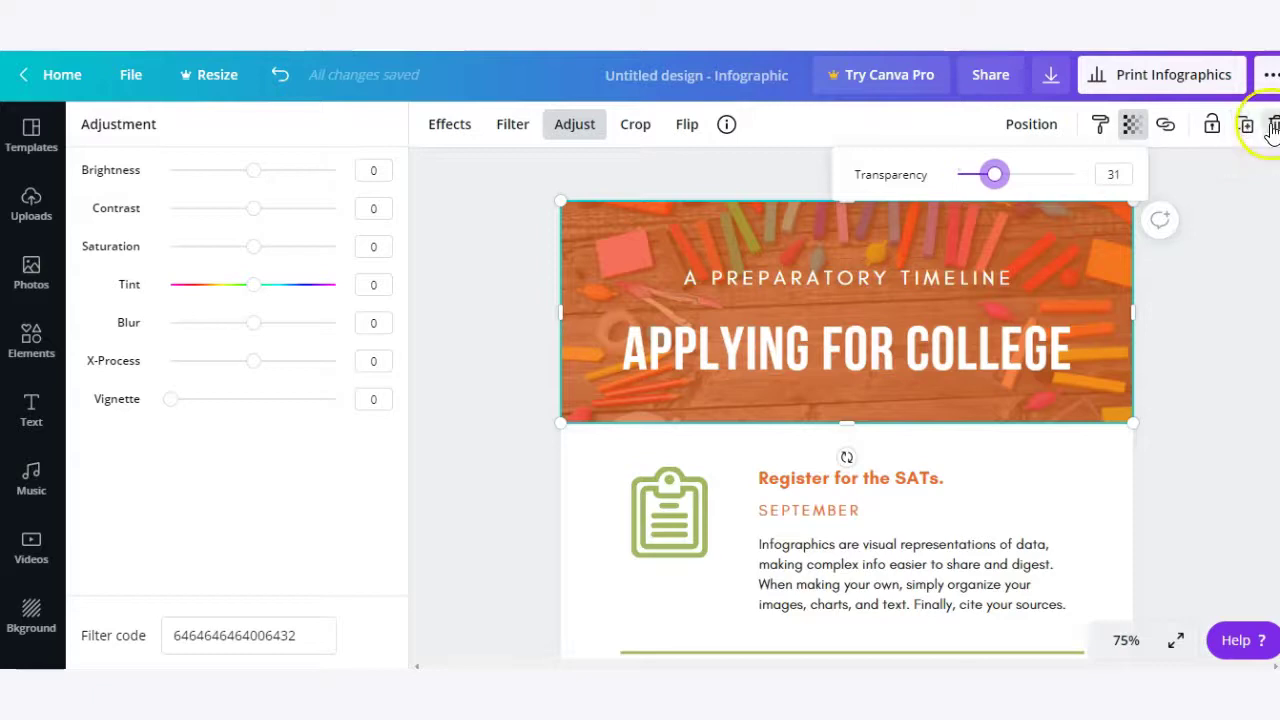
click(457, 272)
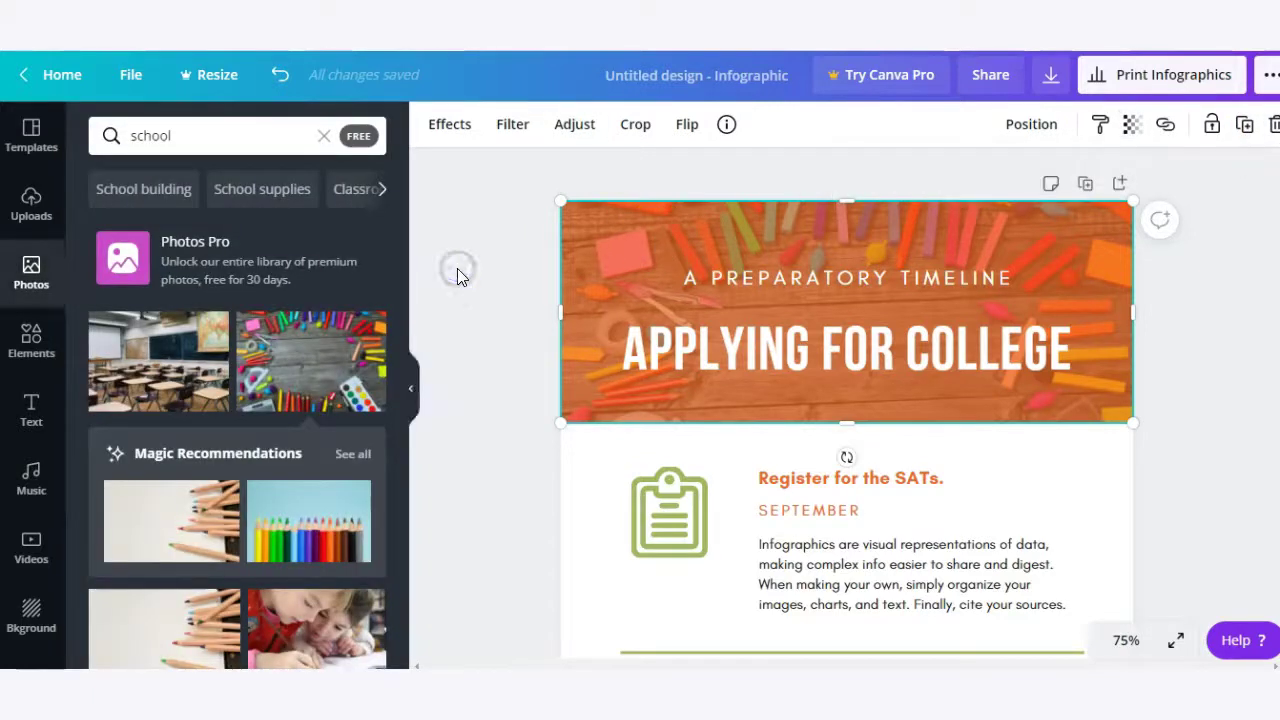
Step: Deselect the header image and browse the Elements library's Lines, Shapes, Frames and Charts sections
click(486, 272)
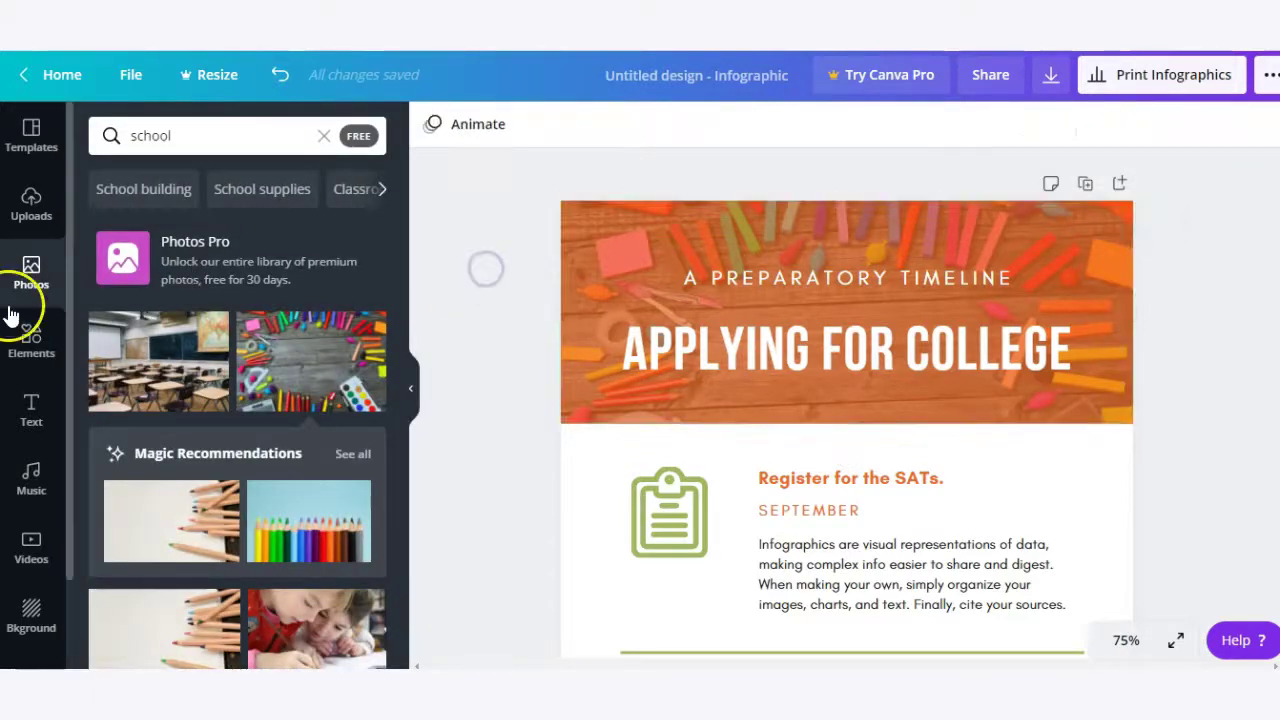
click(30, 360)
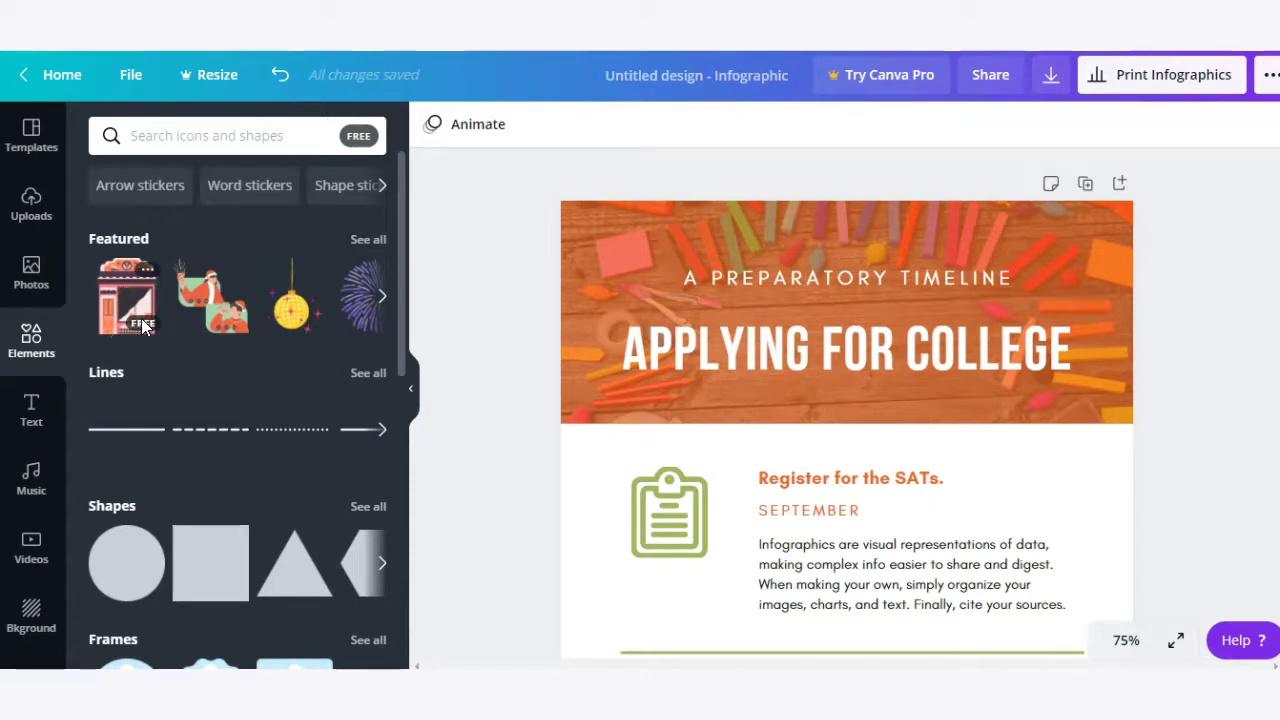
scroll(201, 313, down, 2)
scroll(190, 400, down, 5)
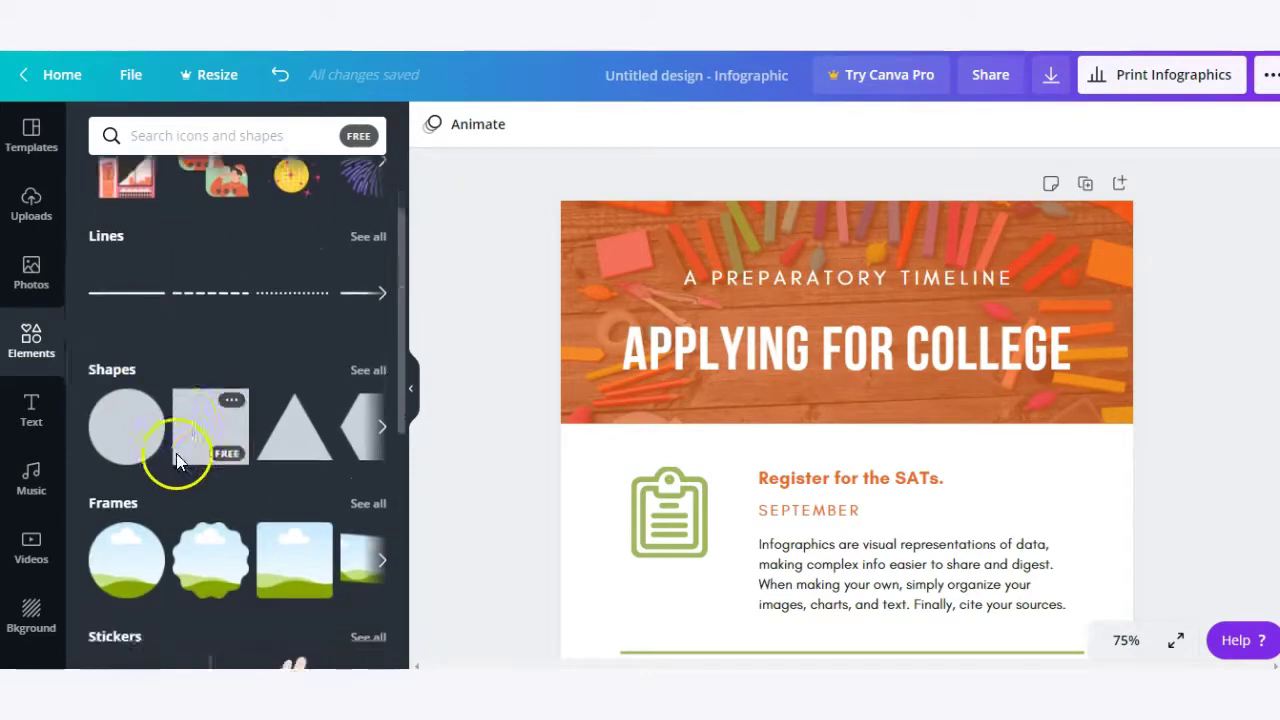
scroll(152, 470, down, 5)
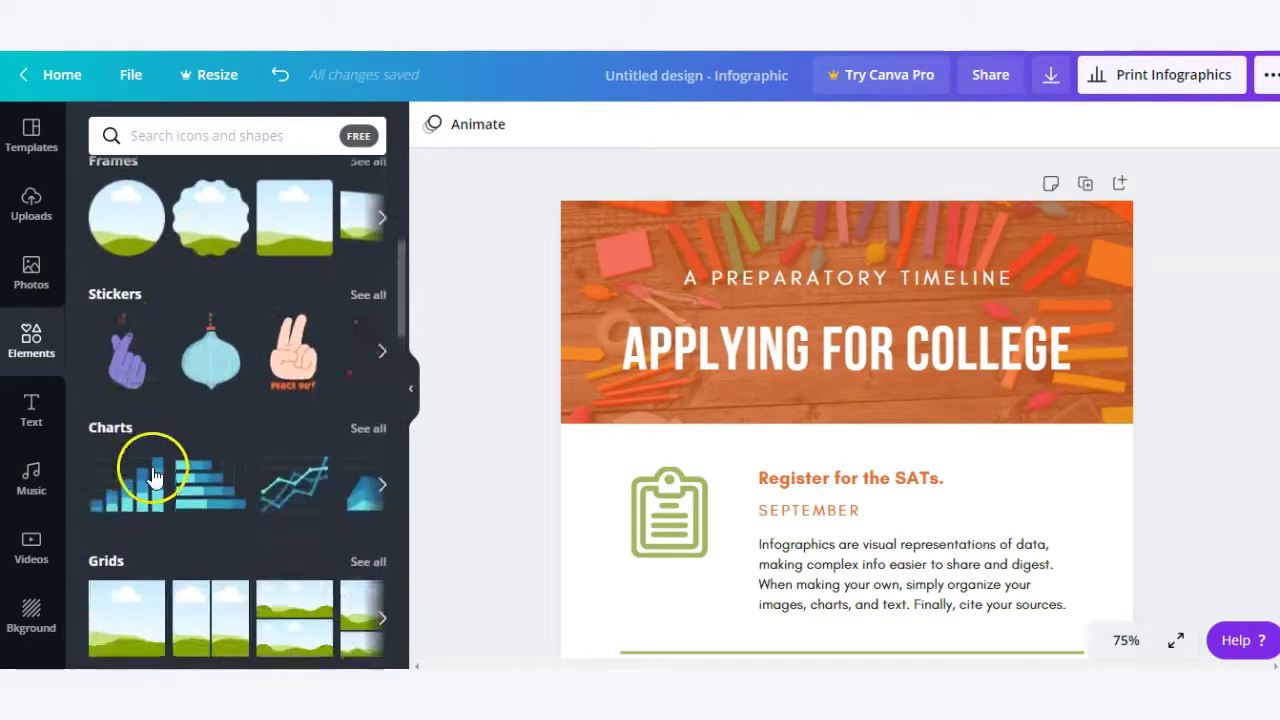
scroll(167, 485, down, 13)
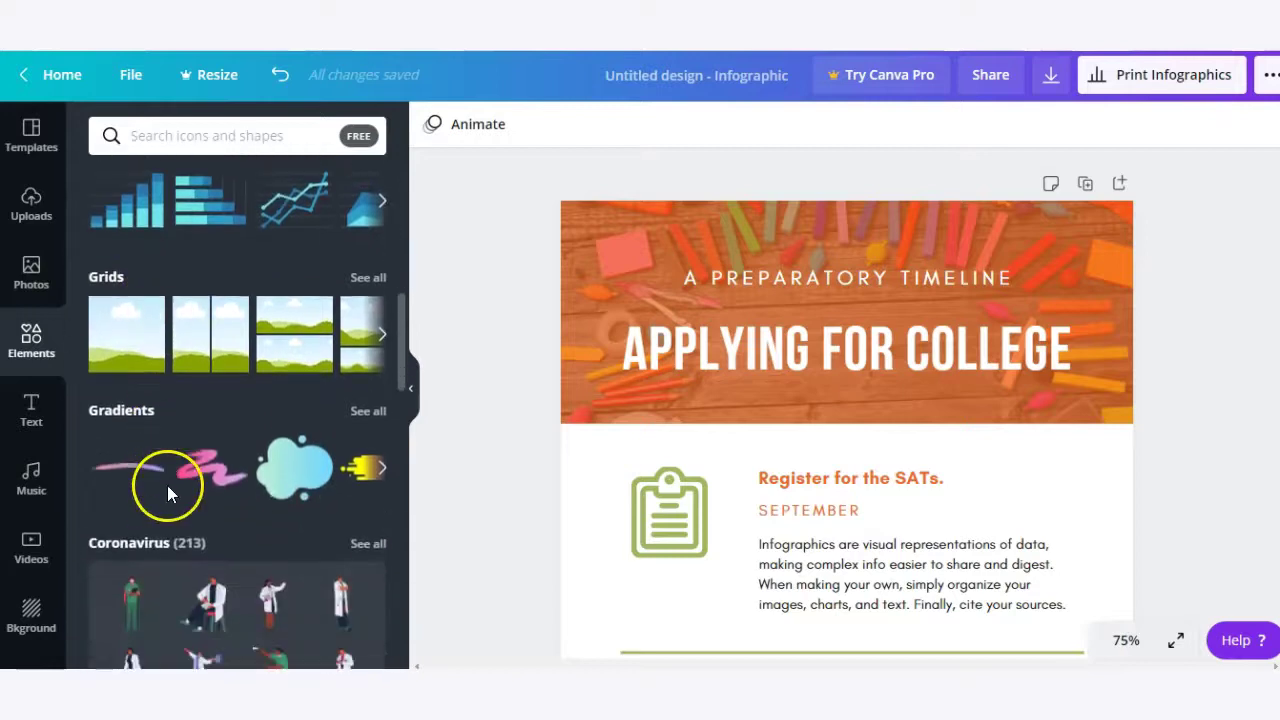
scroll(210, 467, up, 20)
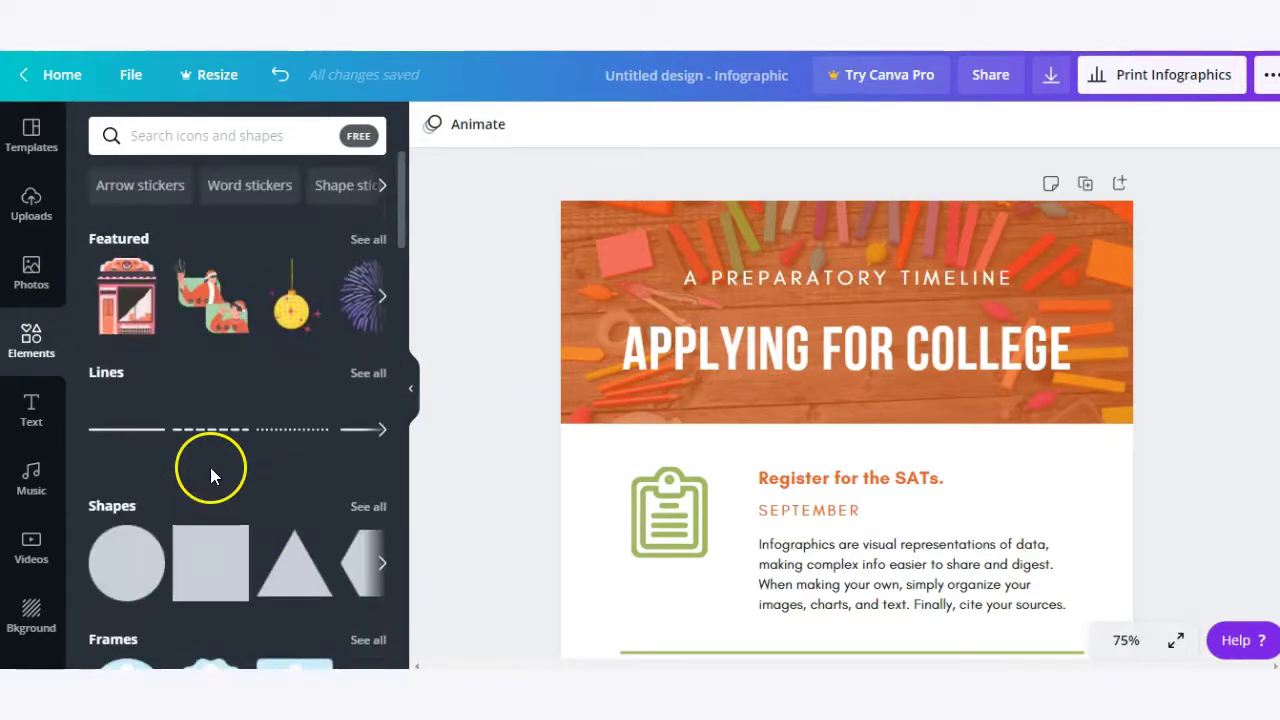
scroll(214, 380, down, 1)
scroll(280, 371, up, 1)
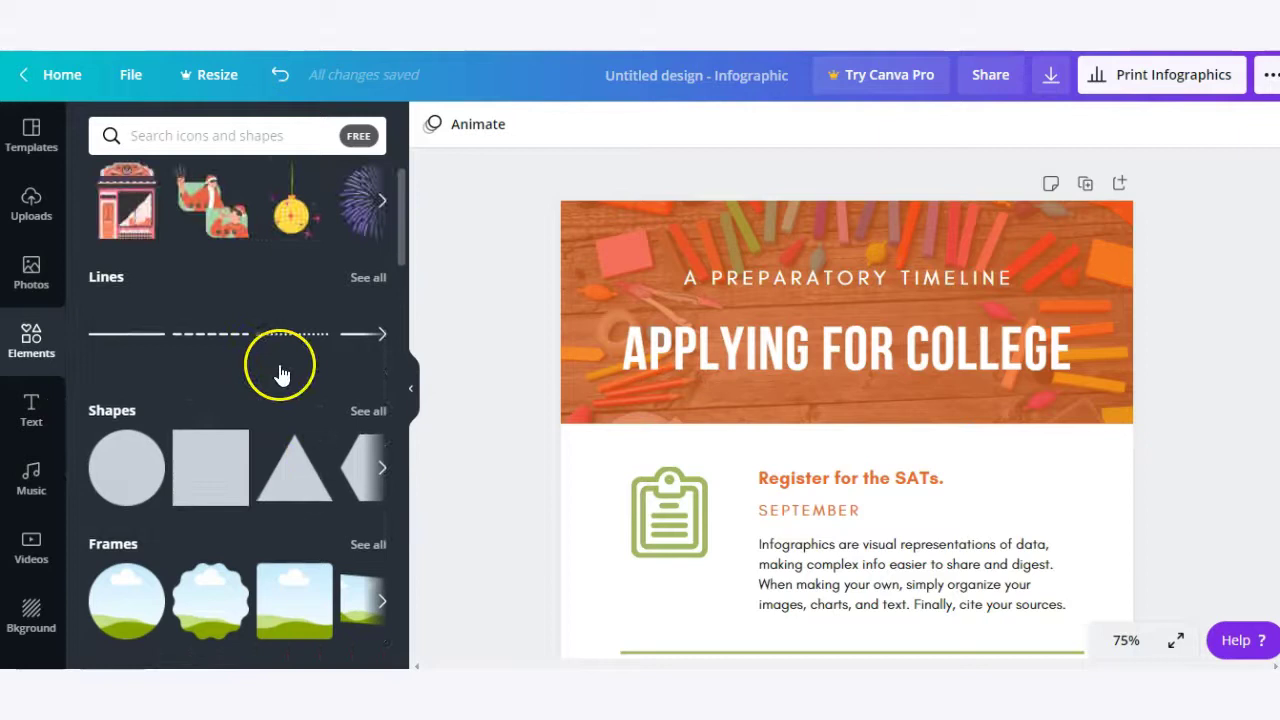
scroll(284, 371, down, 1)
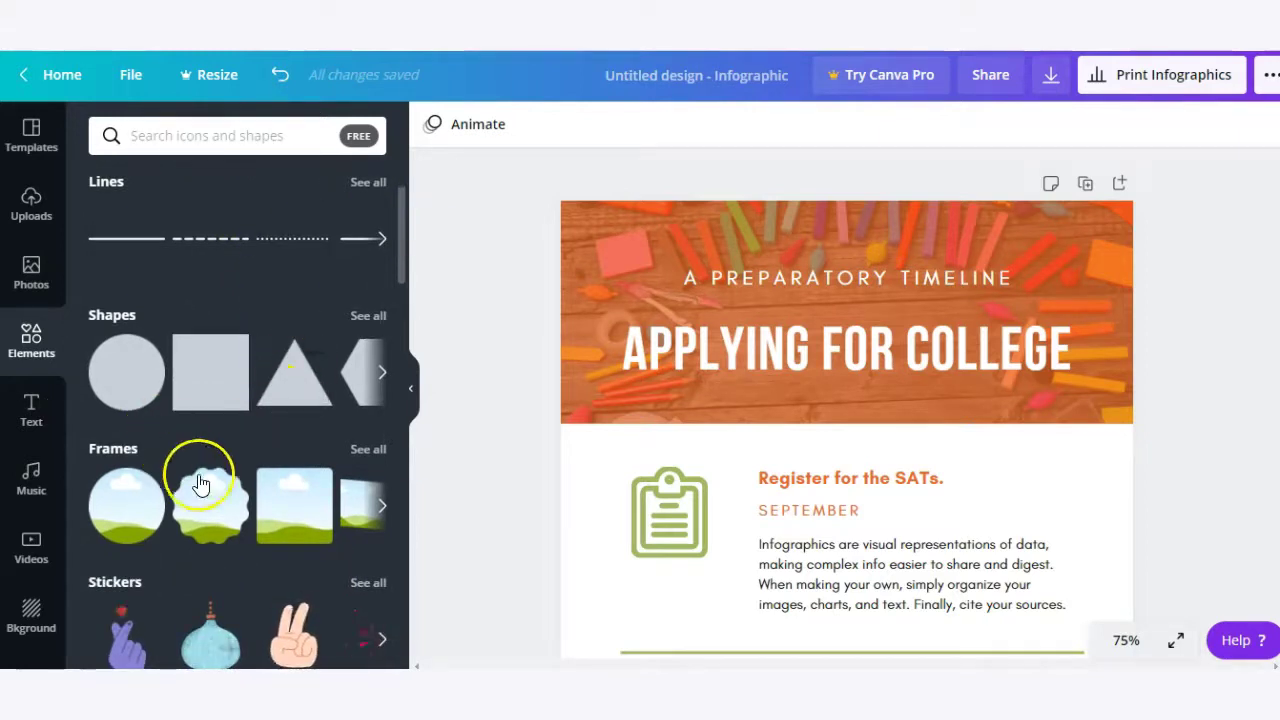
Step: Place the wavy cloud frame on the infographic over the header title
mouse_move(211, 499)
mouse_move(206, 522)
mouse_down()
mouse_move(371, 457)
mouse_move(737, 349)
mouse_move(722, 330)
mouse_move(740, 340)
mouse_up()
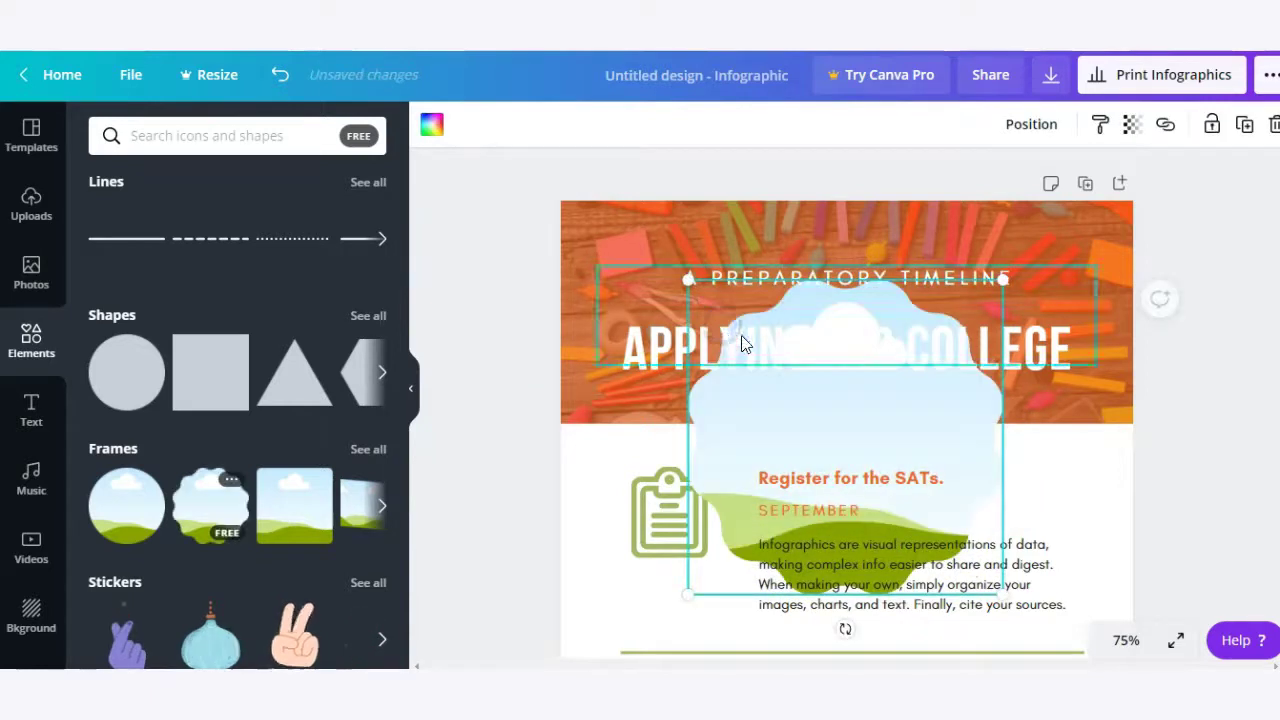
drag(794, 414, 658, 421)
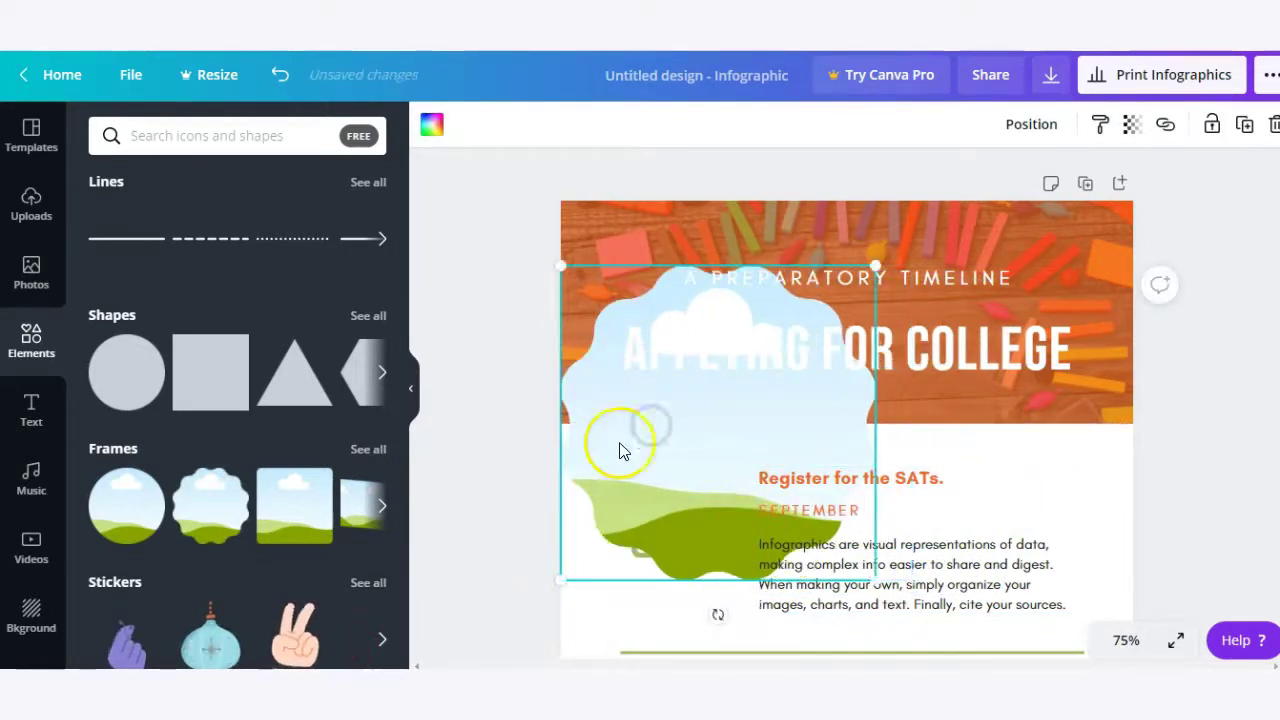
Step: Fill the cloud frame with the 'school' student-reading photo, resize to 225×225, beside 'Register for the SATs.'
click(55, 285)
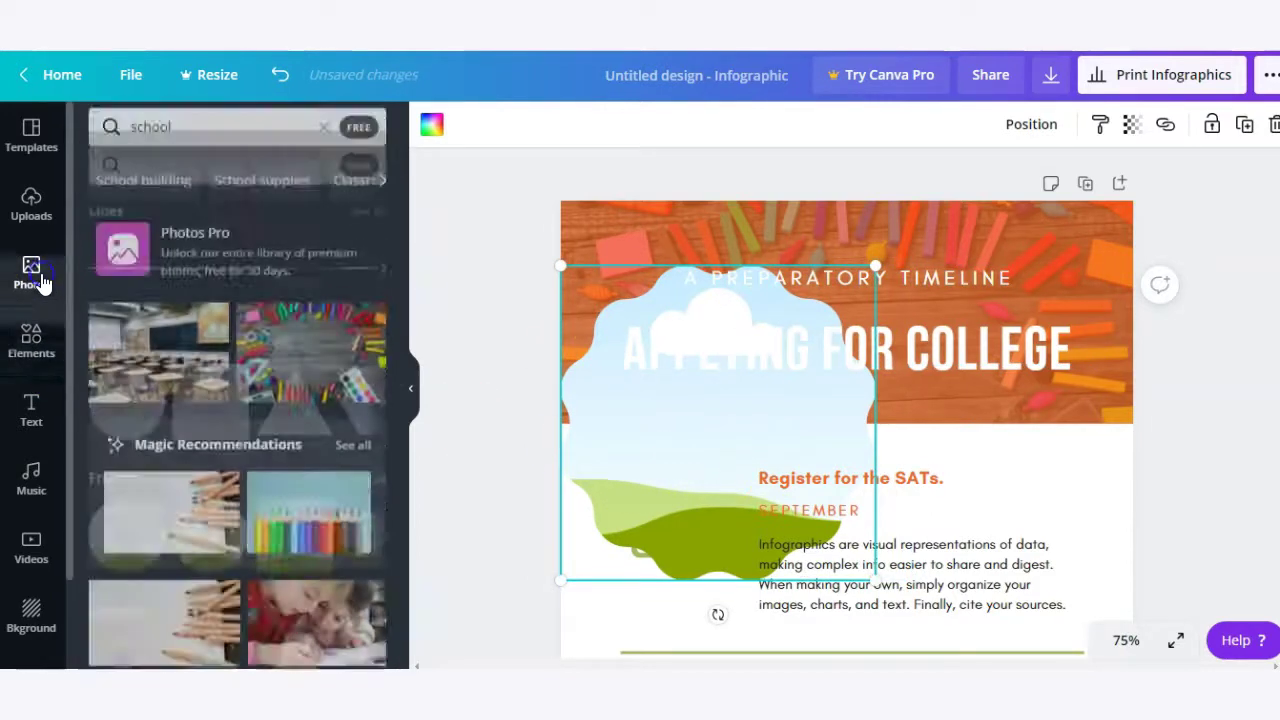
scroll(138, 360, down, 3)
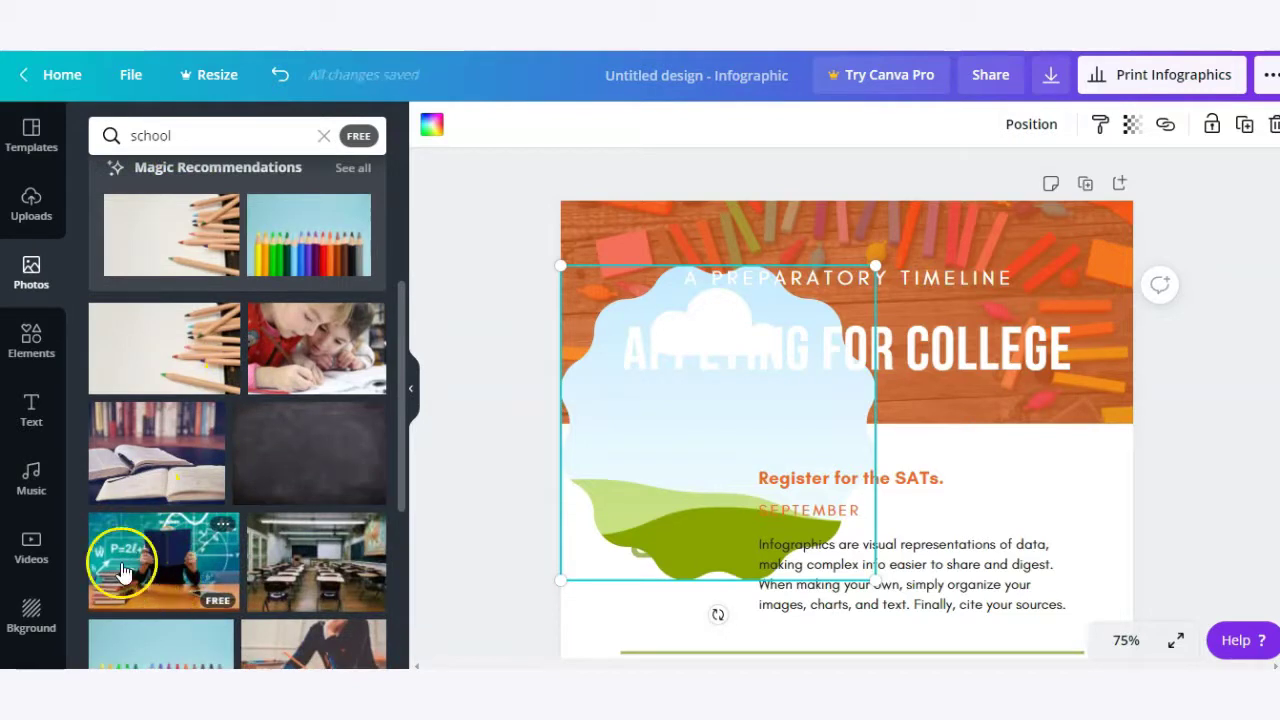
drag(122, 570, 661, 474)
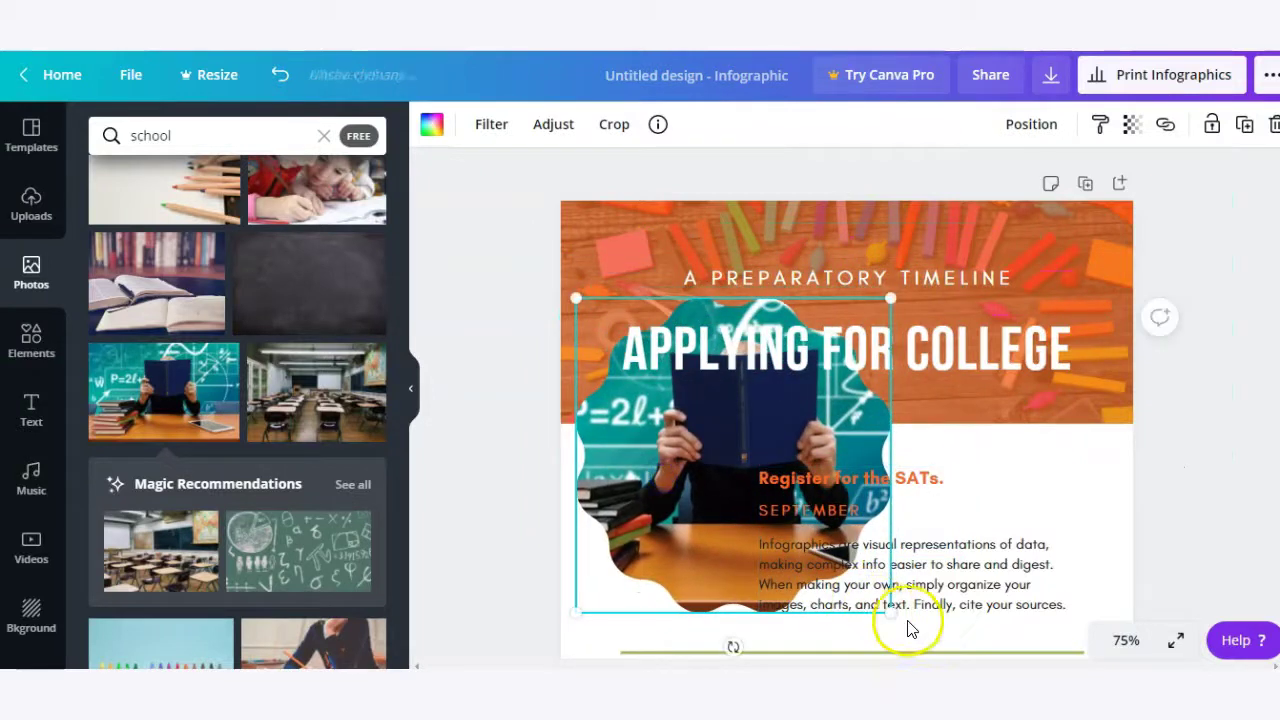
drag(846, 570, 731, 463)
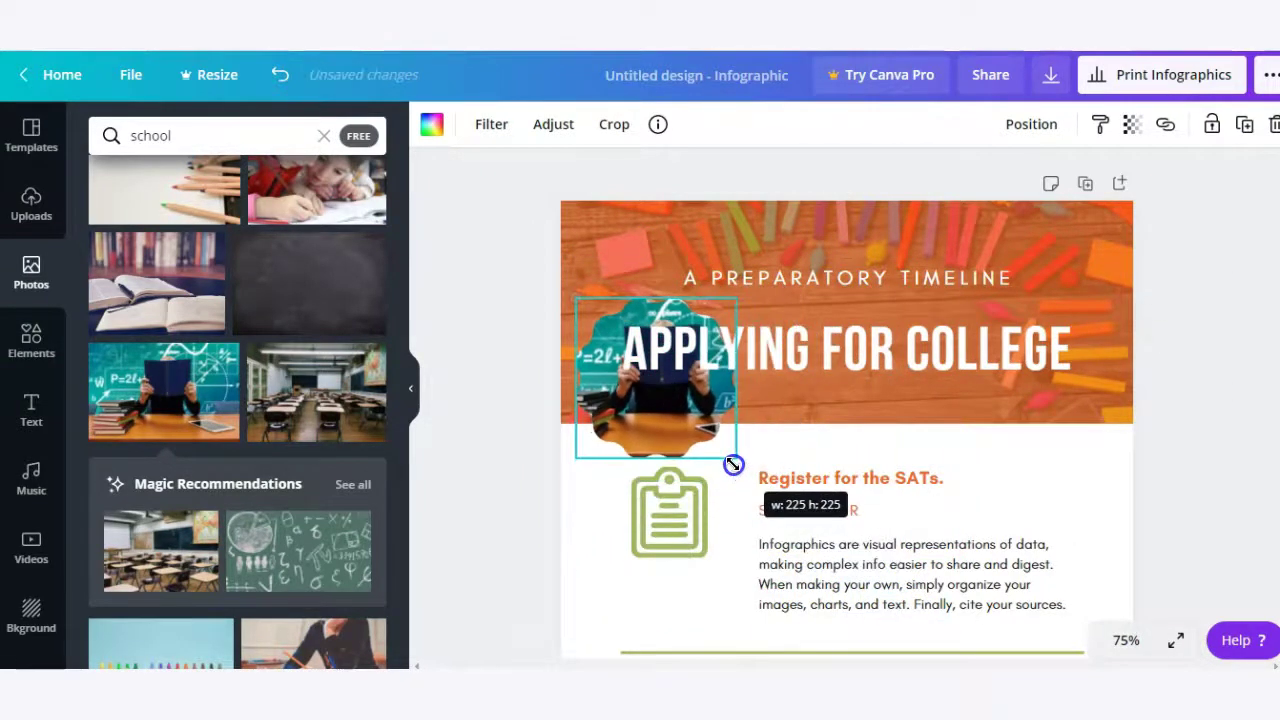
drag(655, 421, 730, 494)
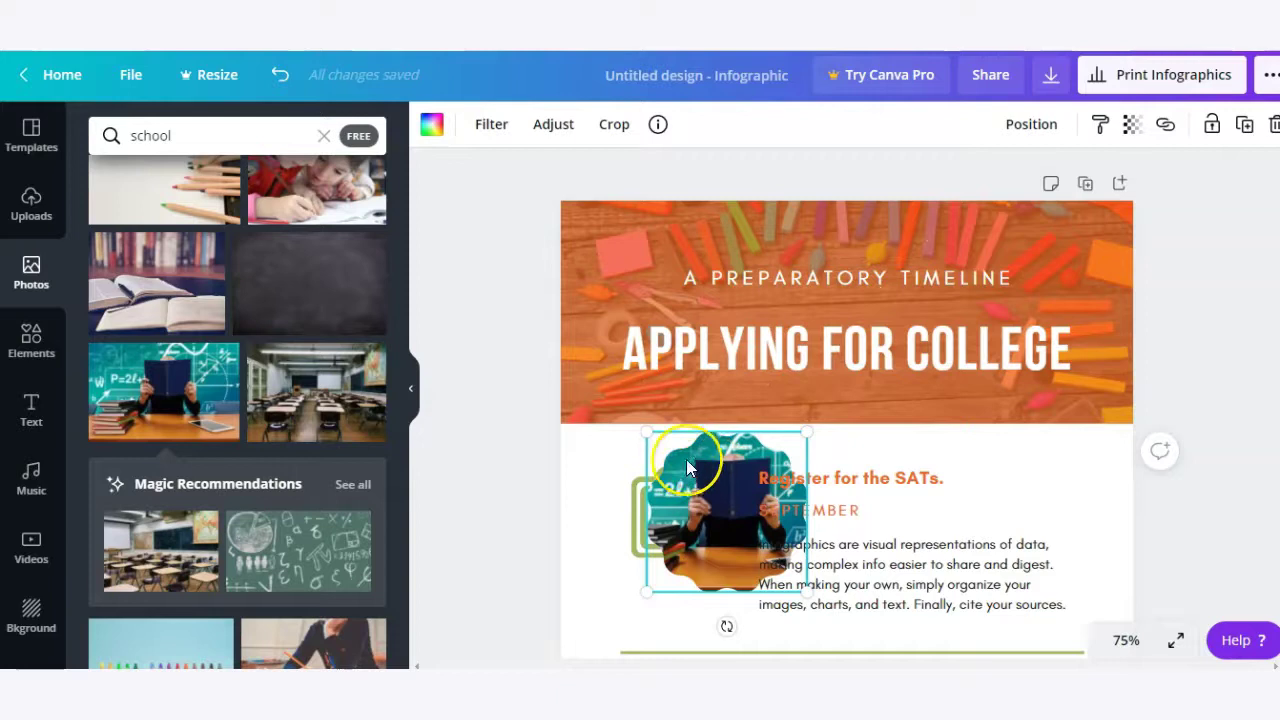
Step: Bring the framed photo in front of the SATs text and move it to the card's left edge
click(1014, 137)
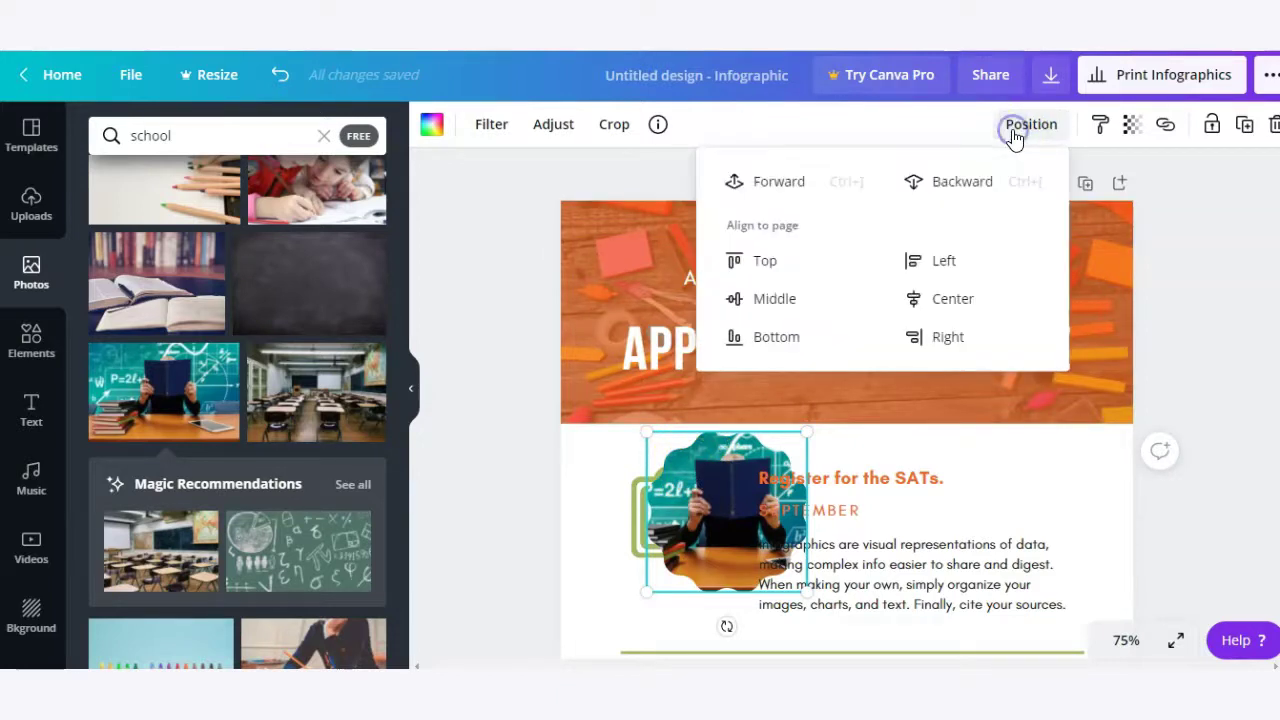
click(785, 195)
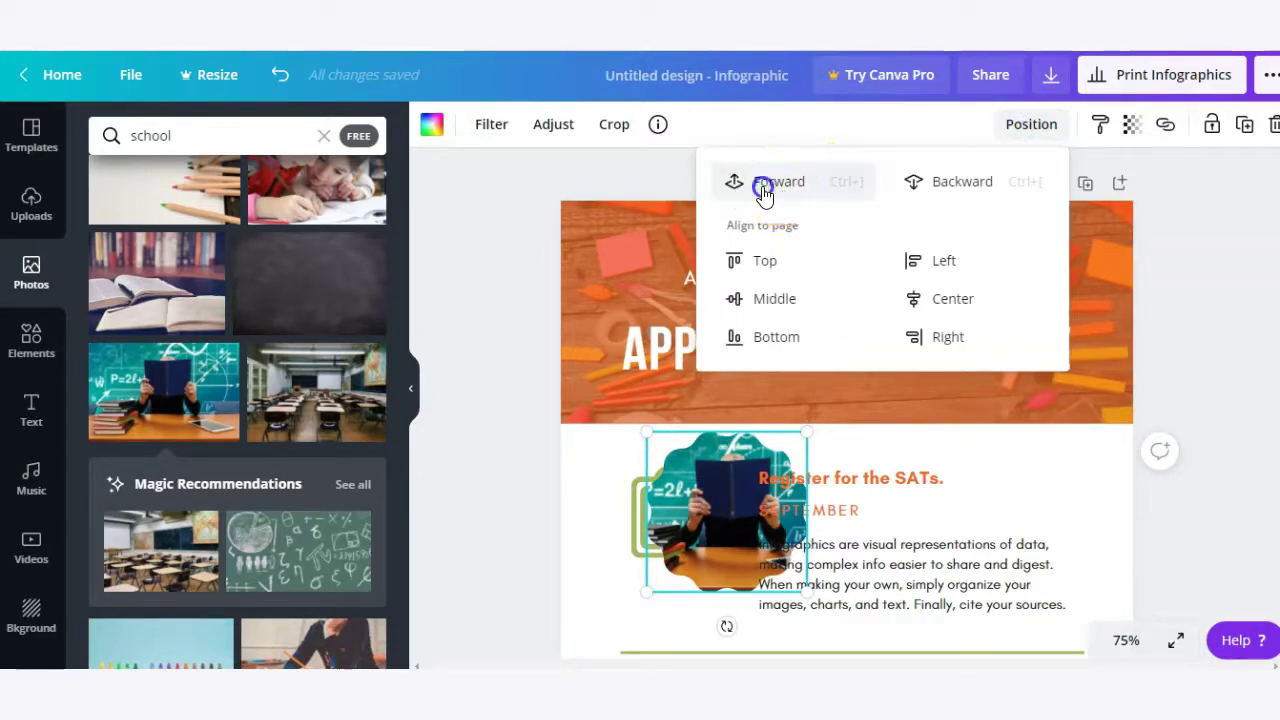
click(763, 190)
drag(711, 497, 645, 518)
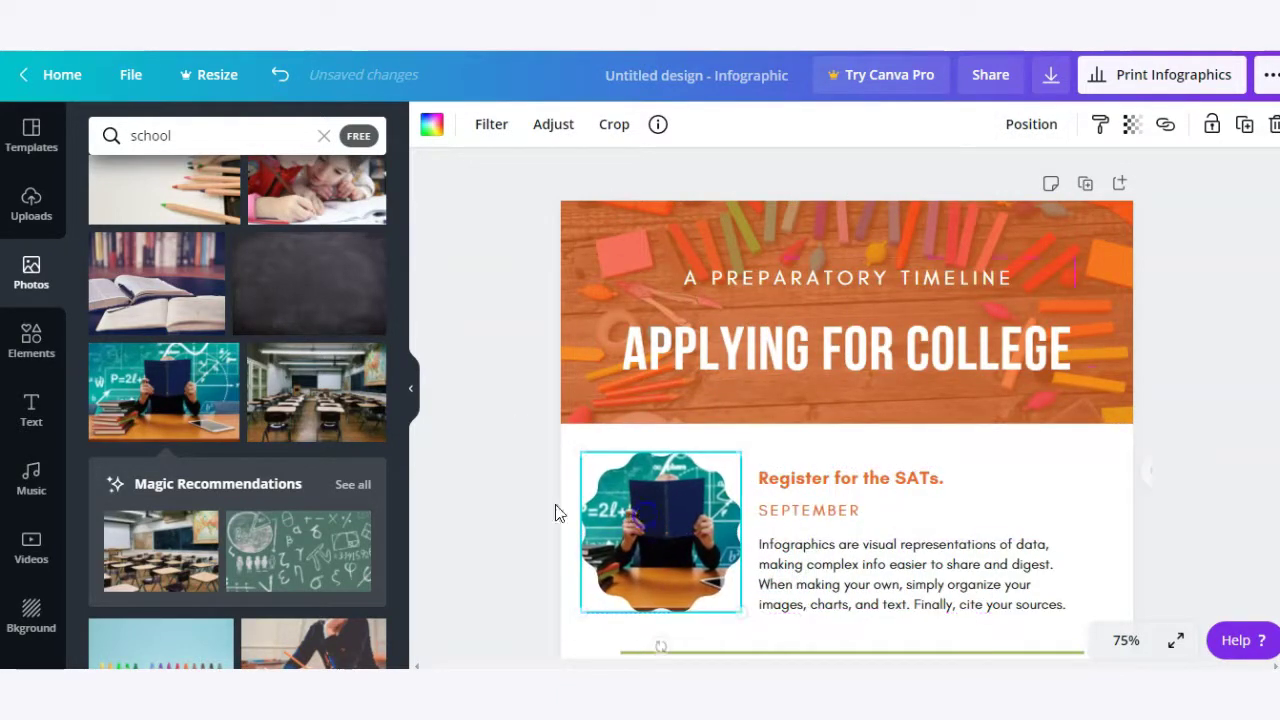
Step: Scroll through the Elements library of graphic elements
click(42, 345)
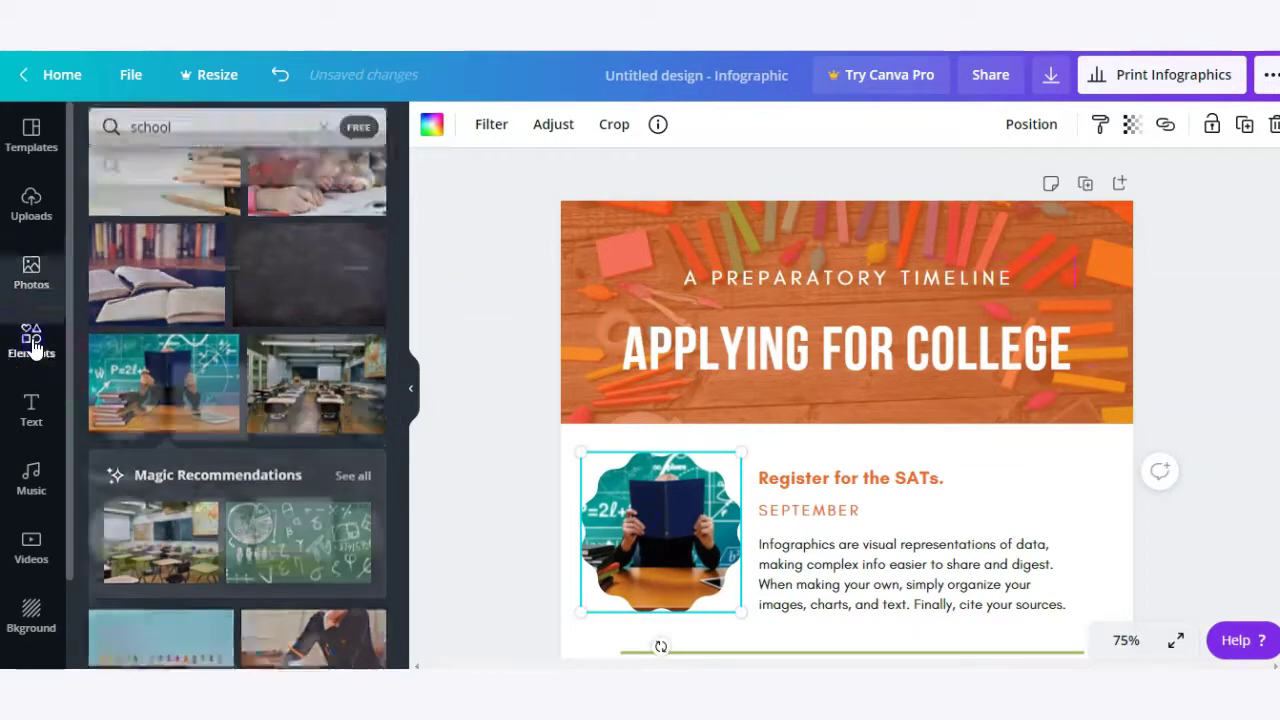
scroll(205, 366, down, 1)
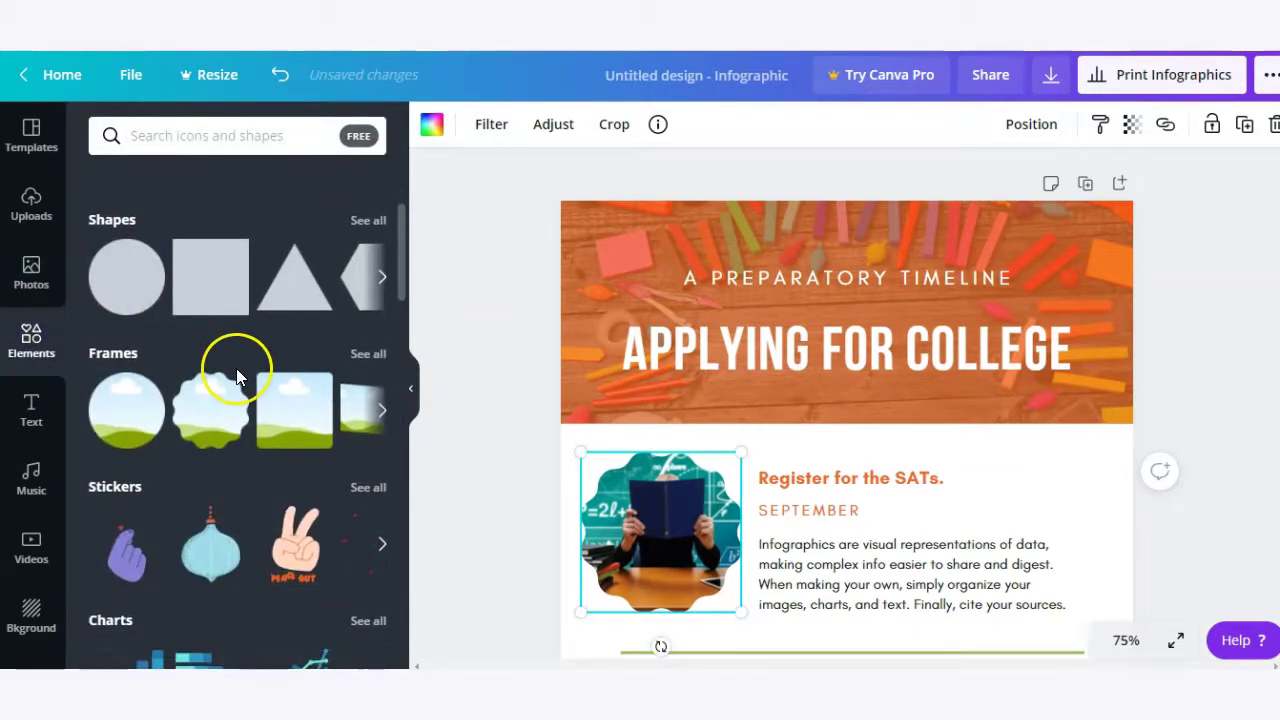
scroll(262, 420, down, 2)
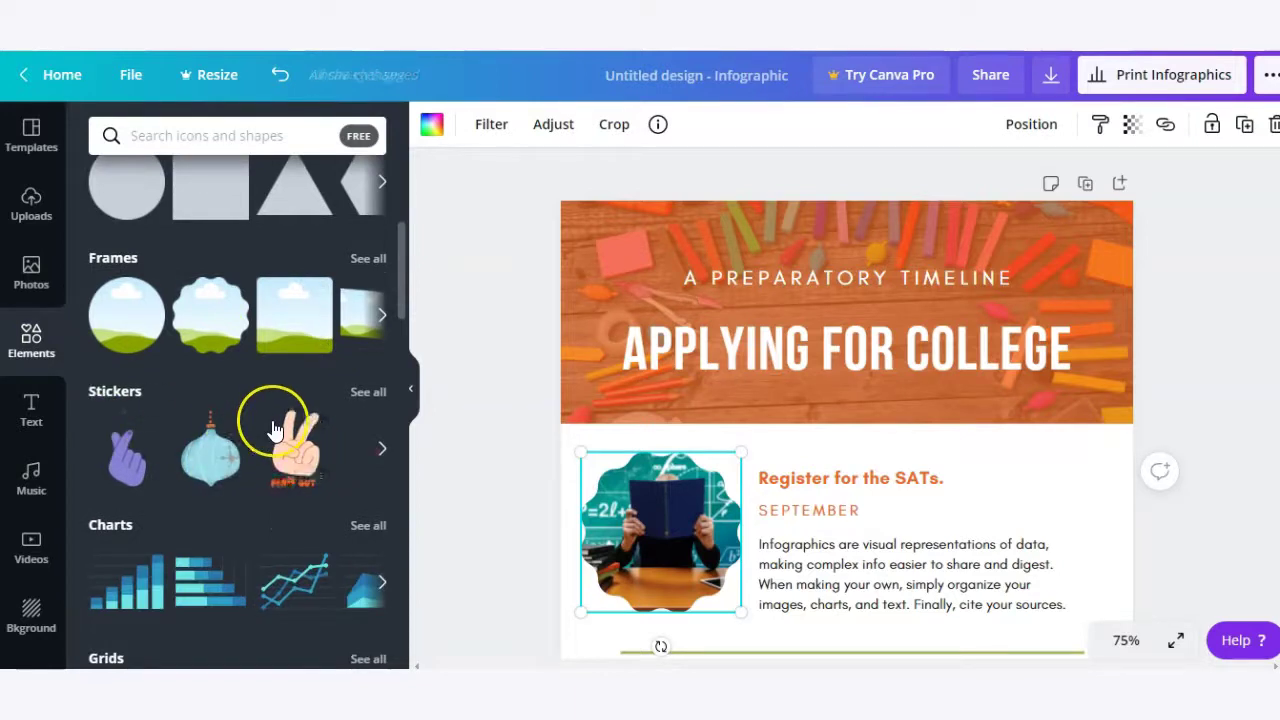
scroll(271, 400, up, 3)
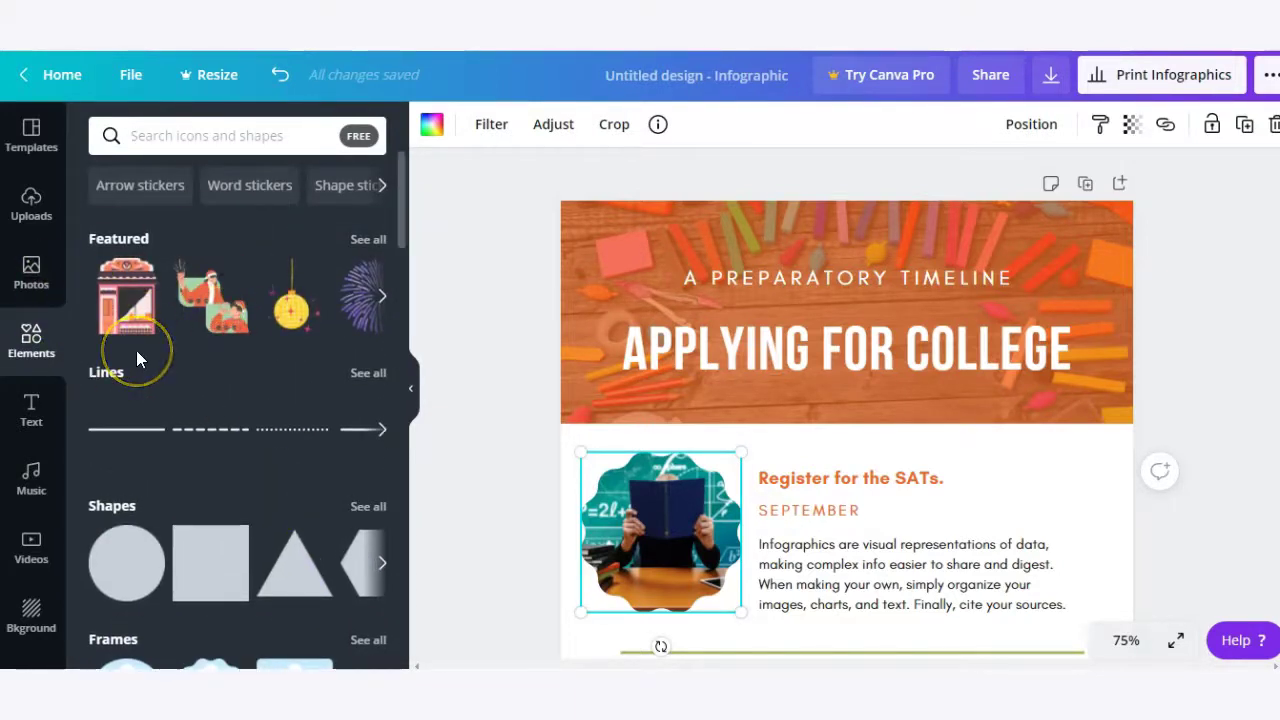
Step: Browse the Text panel's heading, subheading, body text and styled font combinations
click(49, 408)
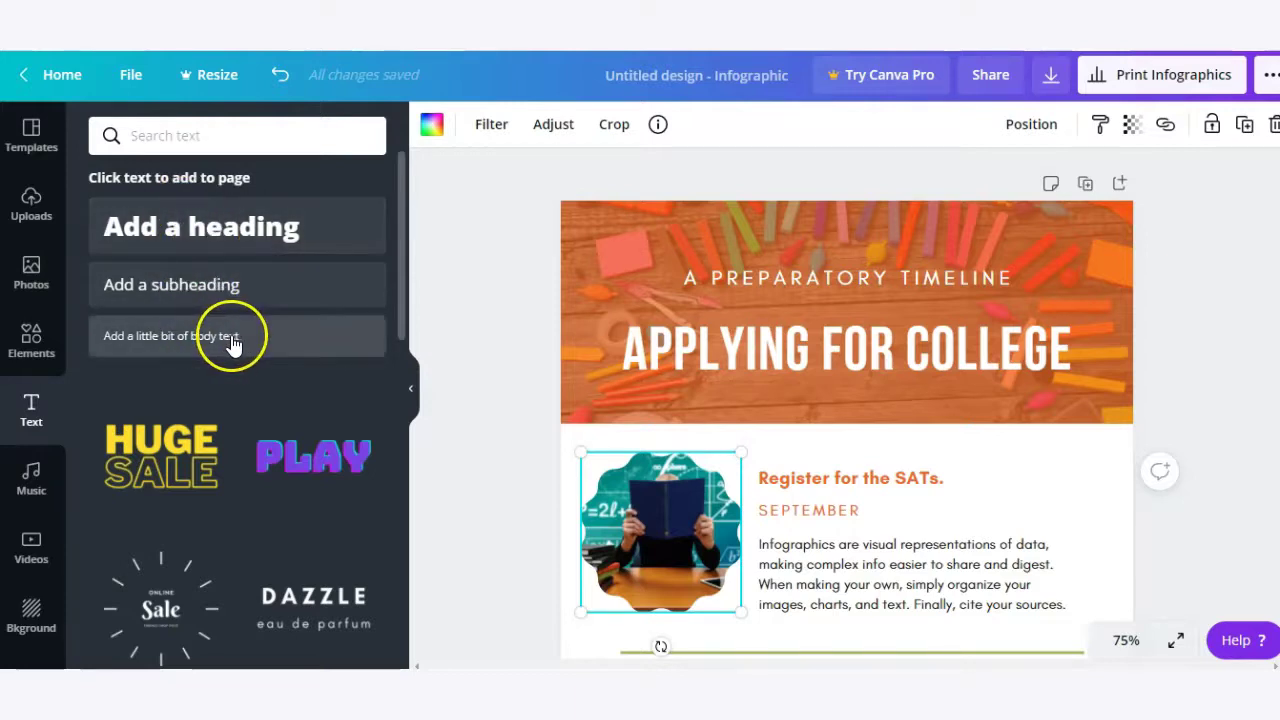
scroll(306, 436, down, 2)
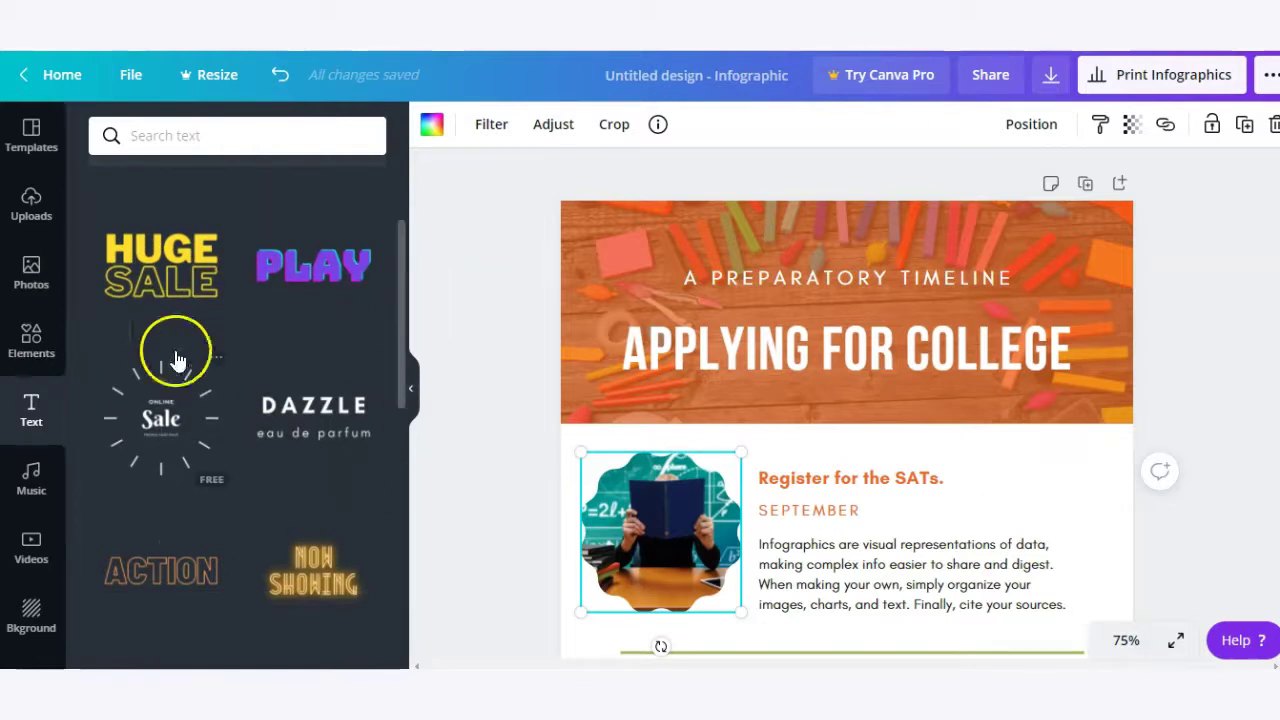
scroll(176, 360, down, 5)
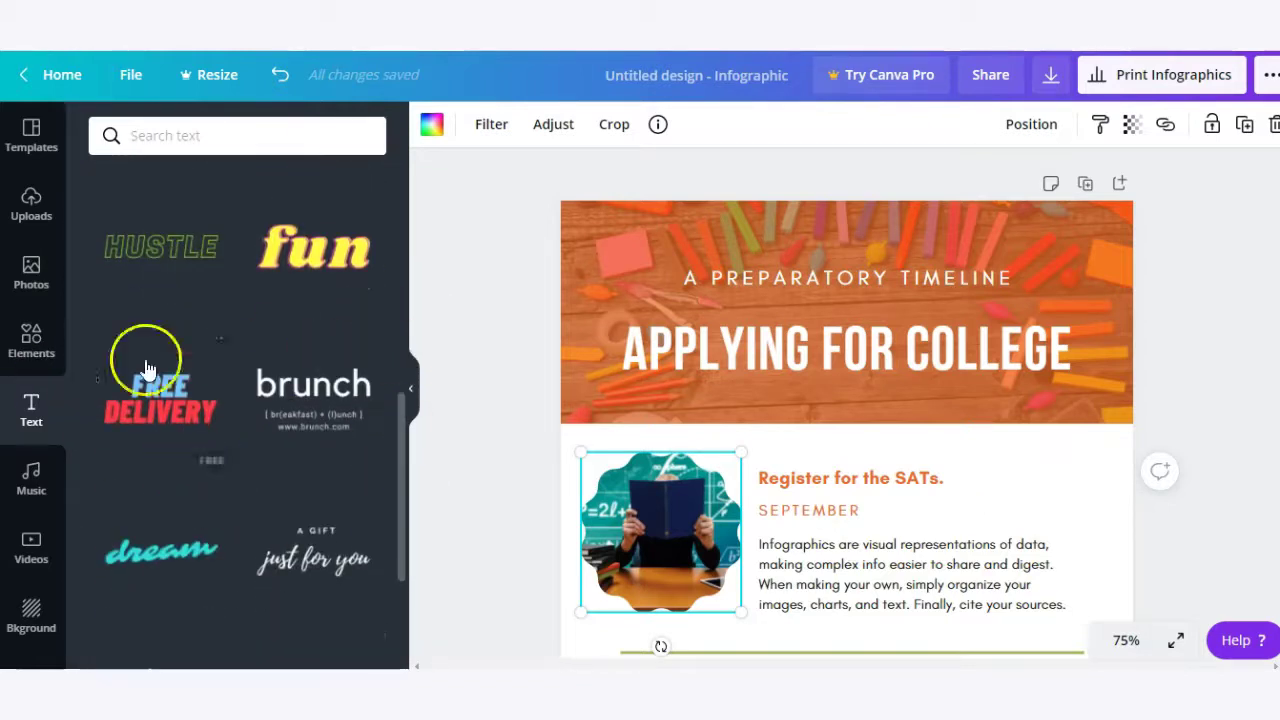
scroll(272, 380, up, 5)
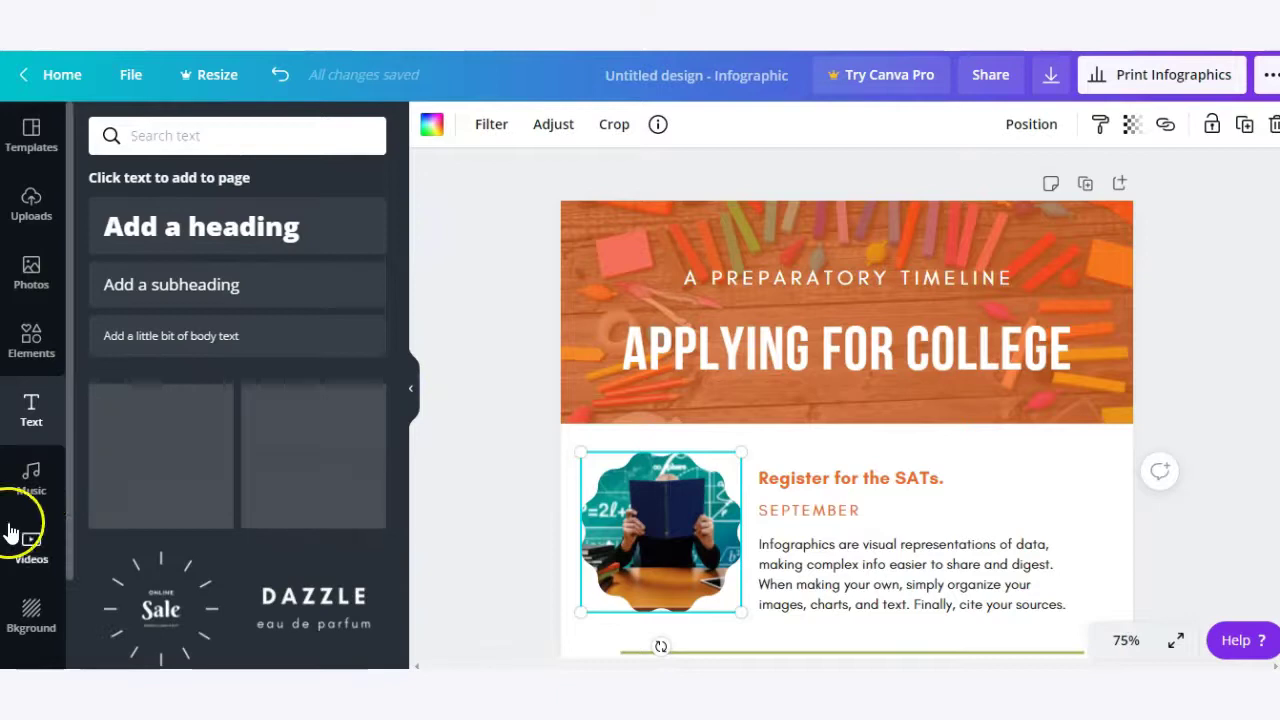
Step: Add the Video Game Blockbuster music track to the design and preview it
click(31, 478)
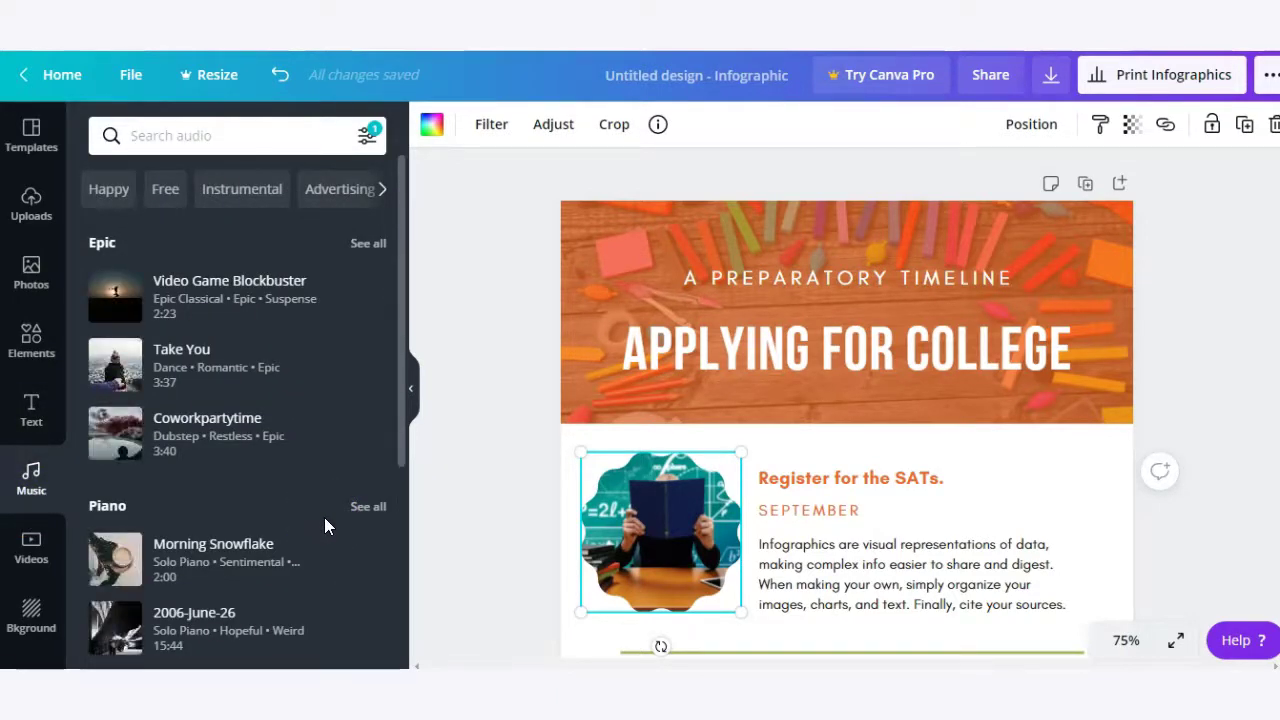
click(224, 349)
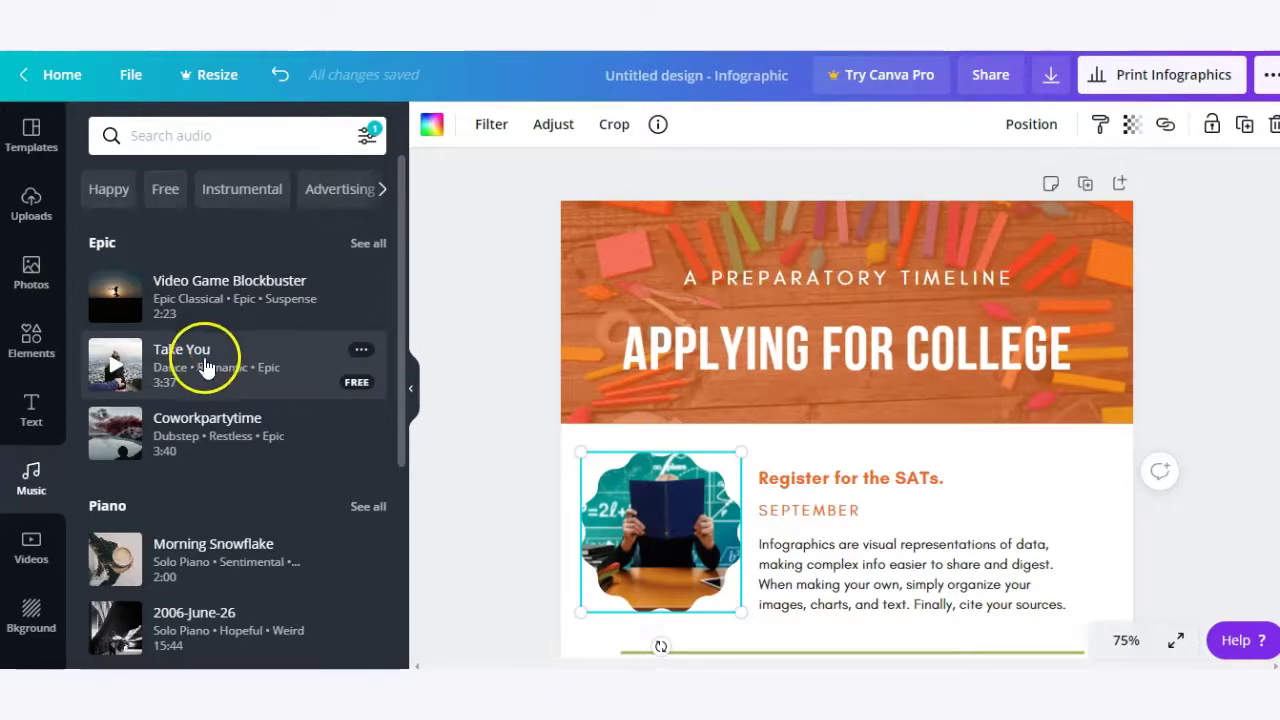
click(198, 287)
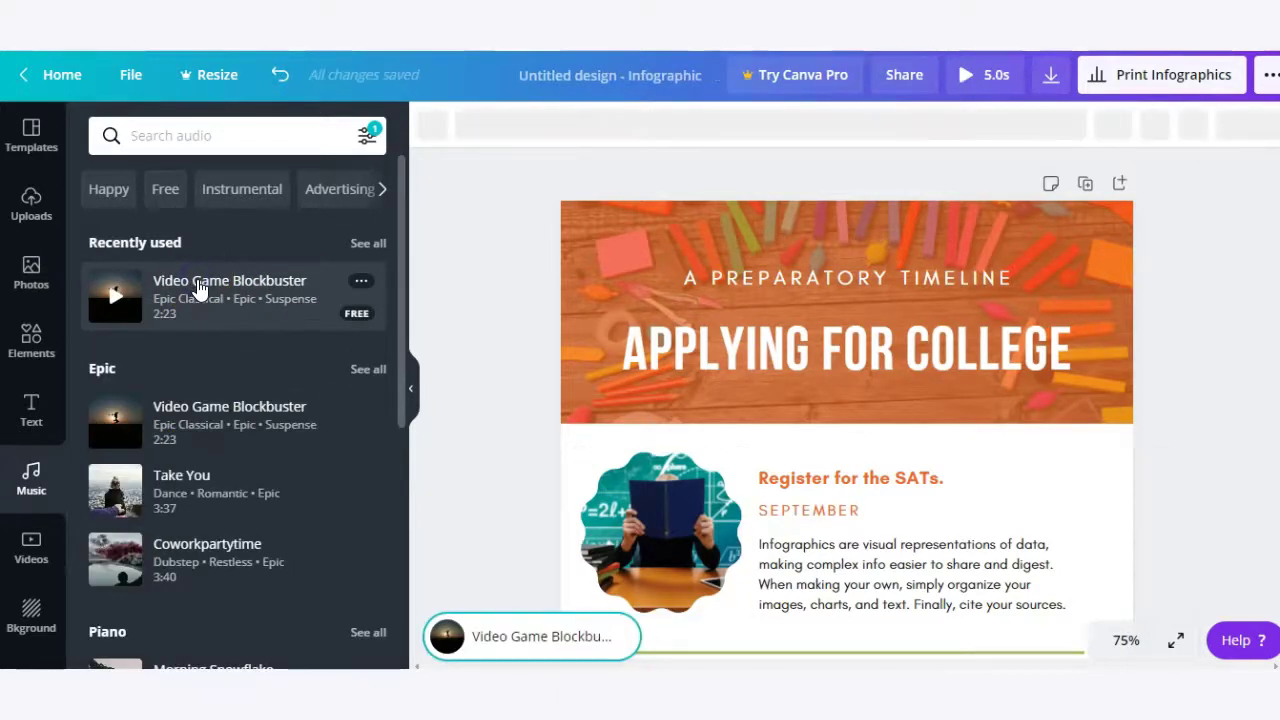
click(511, 527)
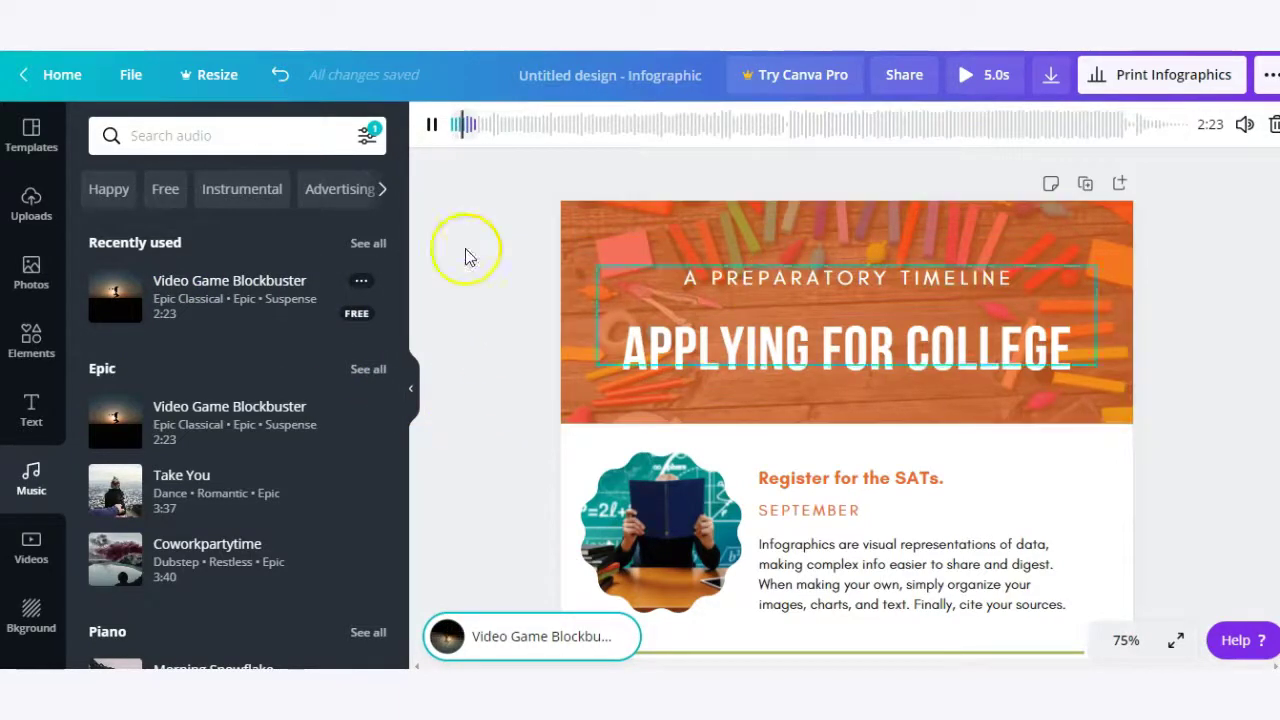
click(938, 183)
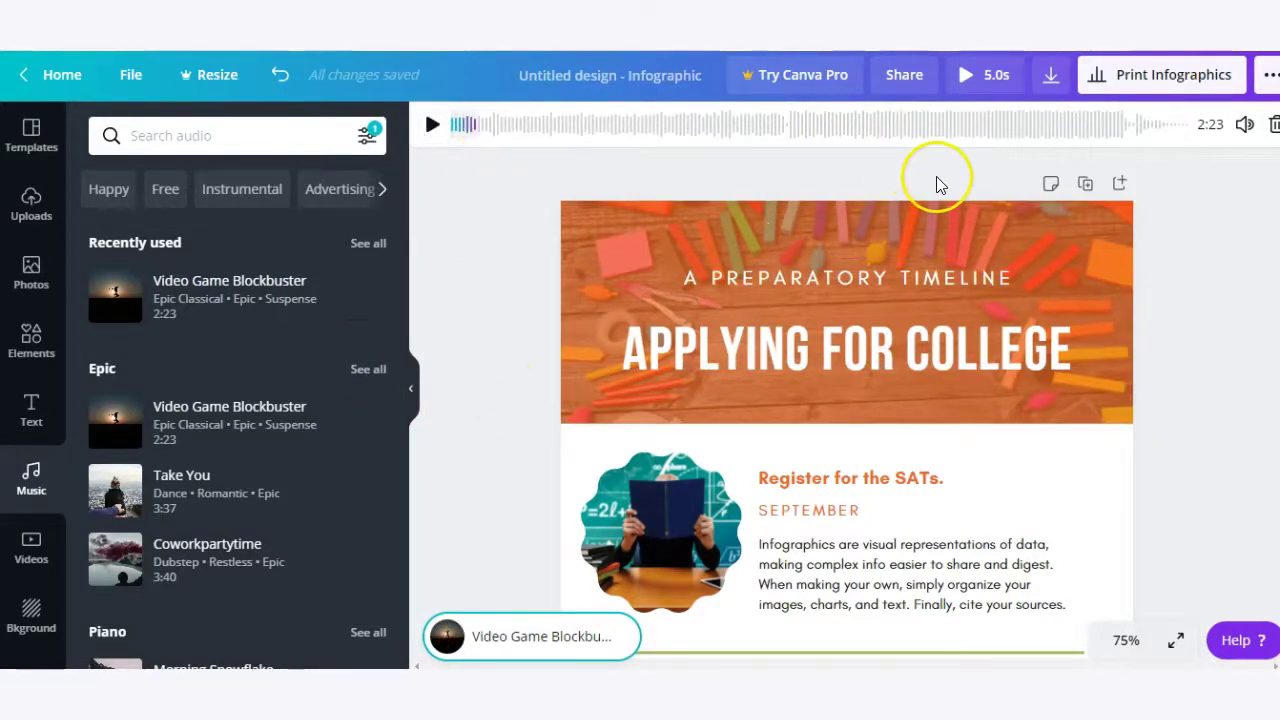
Step: Undo to remove the Video Game Blockbuster soundtrack from the design
click(460, 340)
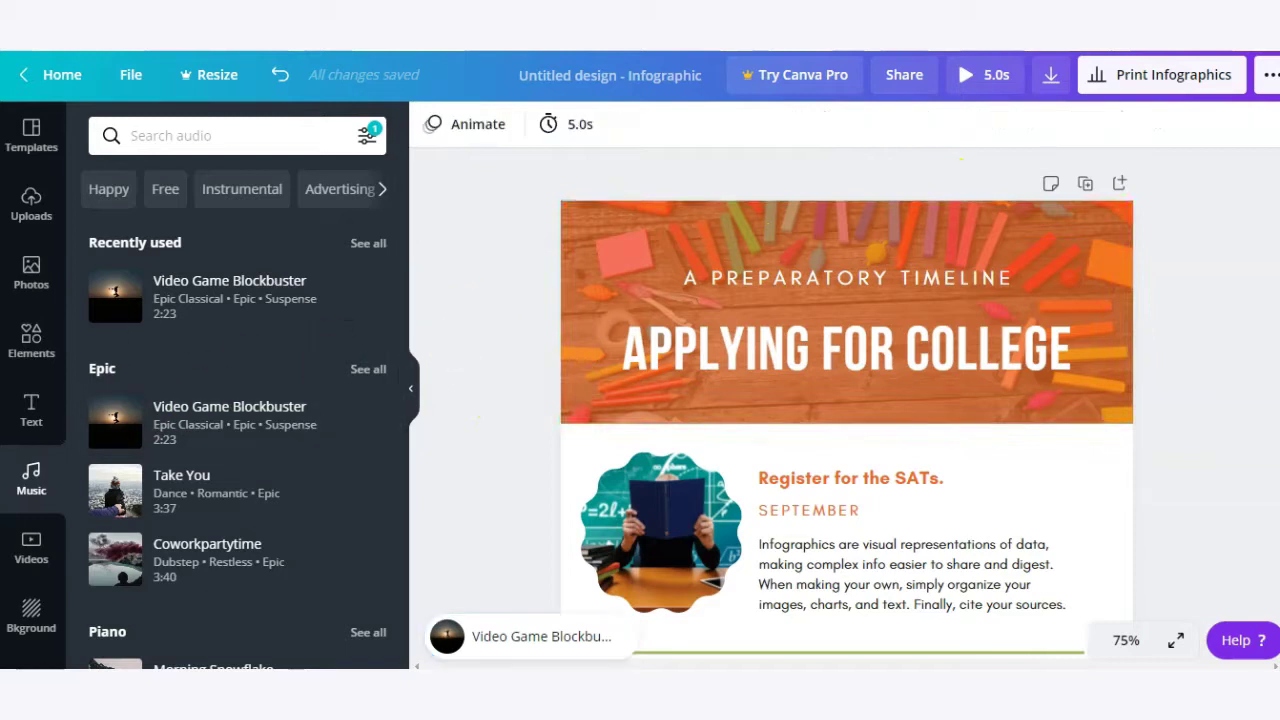
click(505, 292)
click(280, 75)
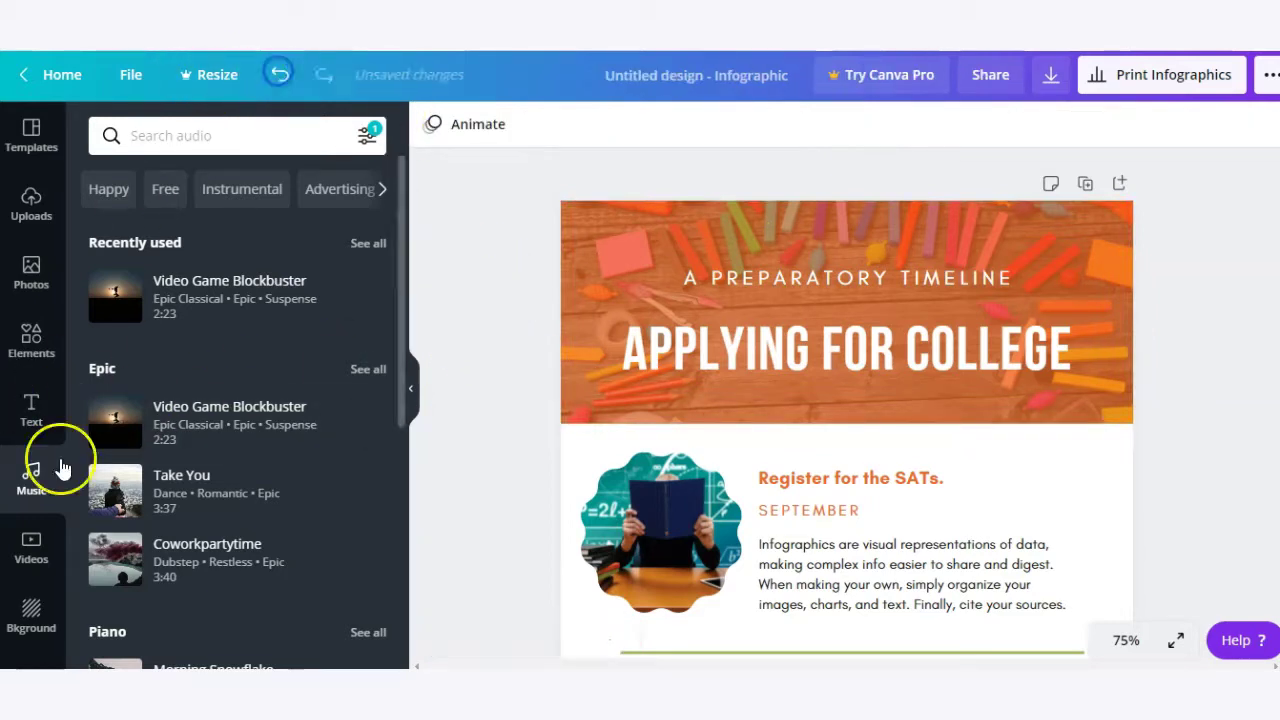
click(42, 562)
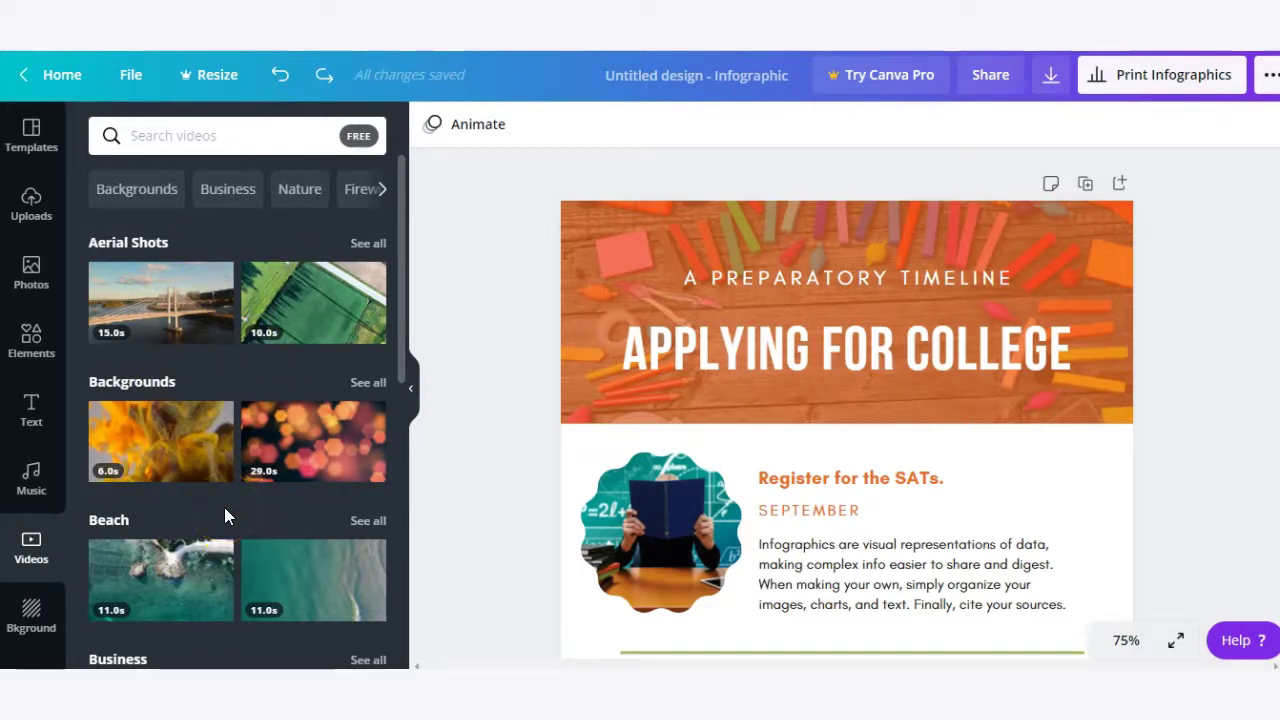
Step: Drag the aerial Beach water clip from Videos onto the Applying for College header
click(172, 297)
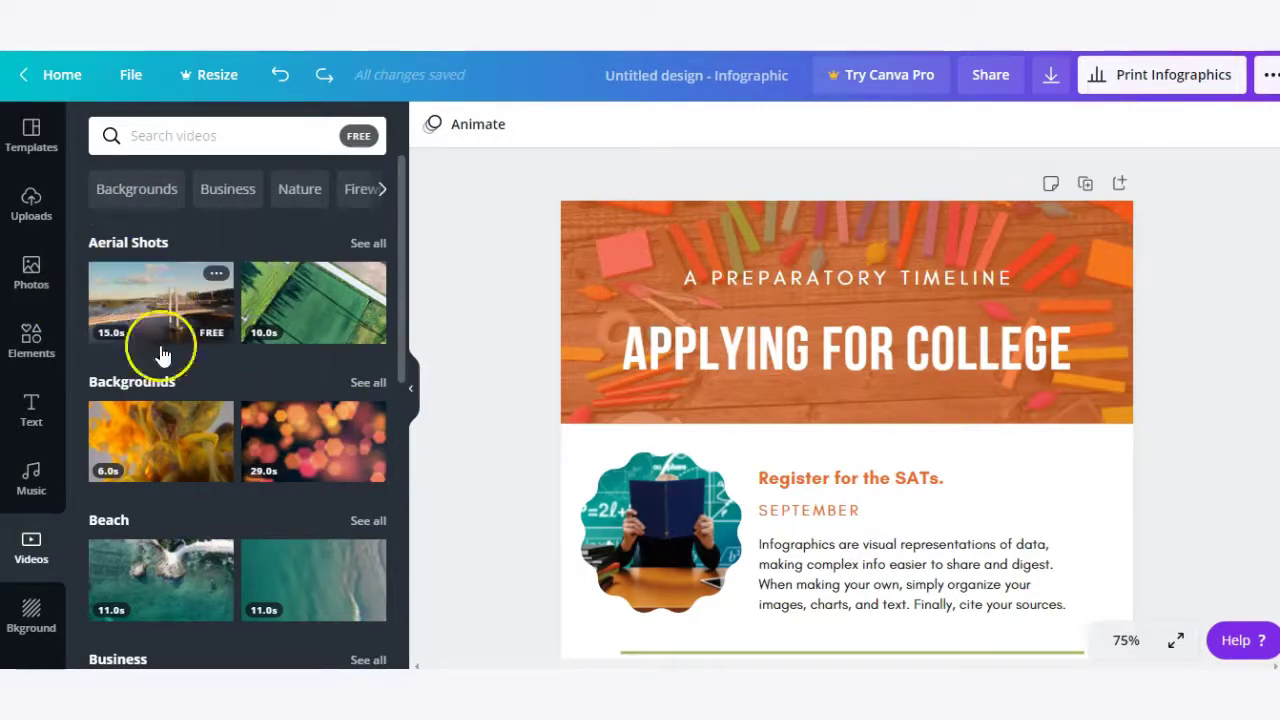
scroll(178, 462, down, 1)
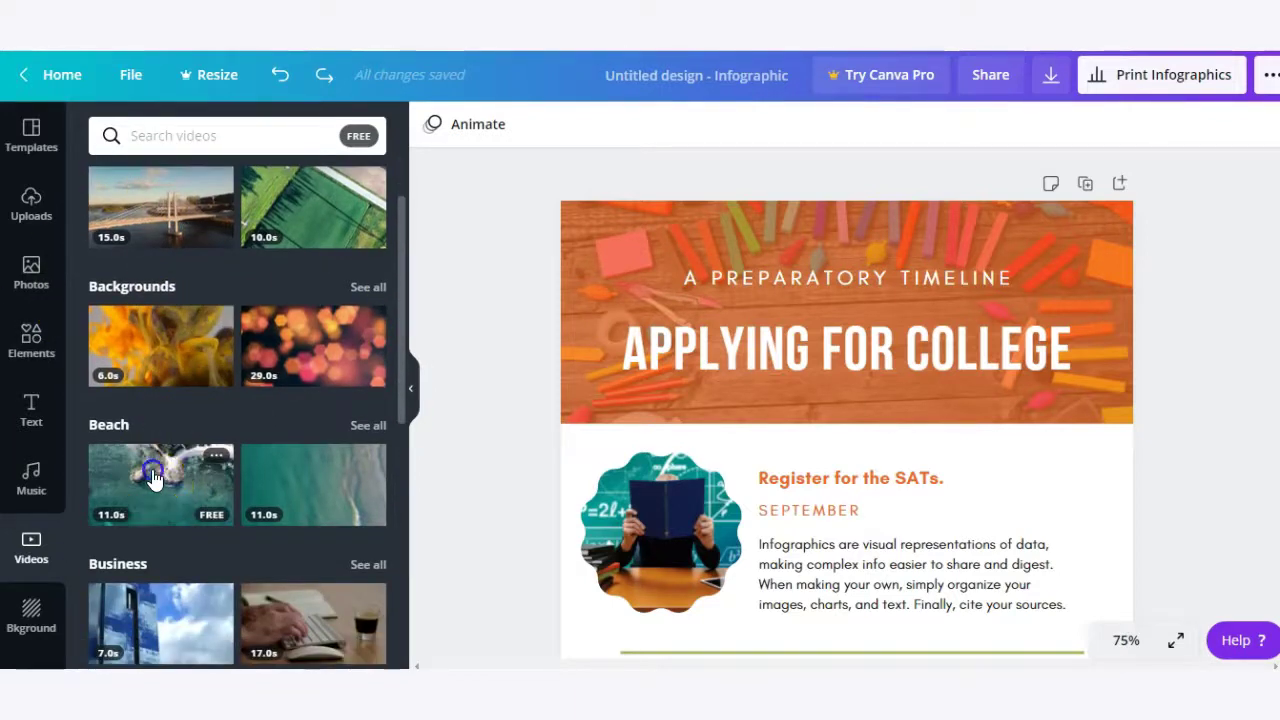
drag(180, 460, 569, 346)
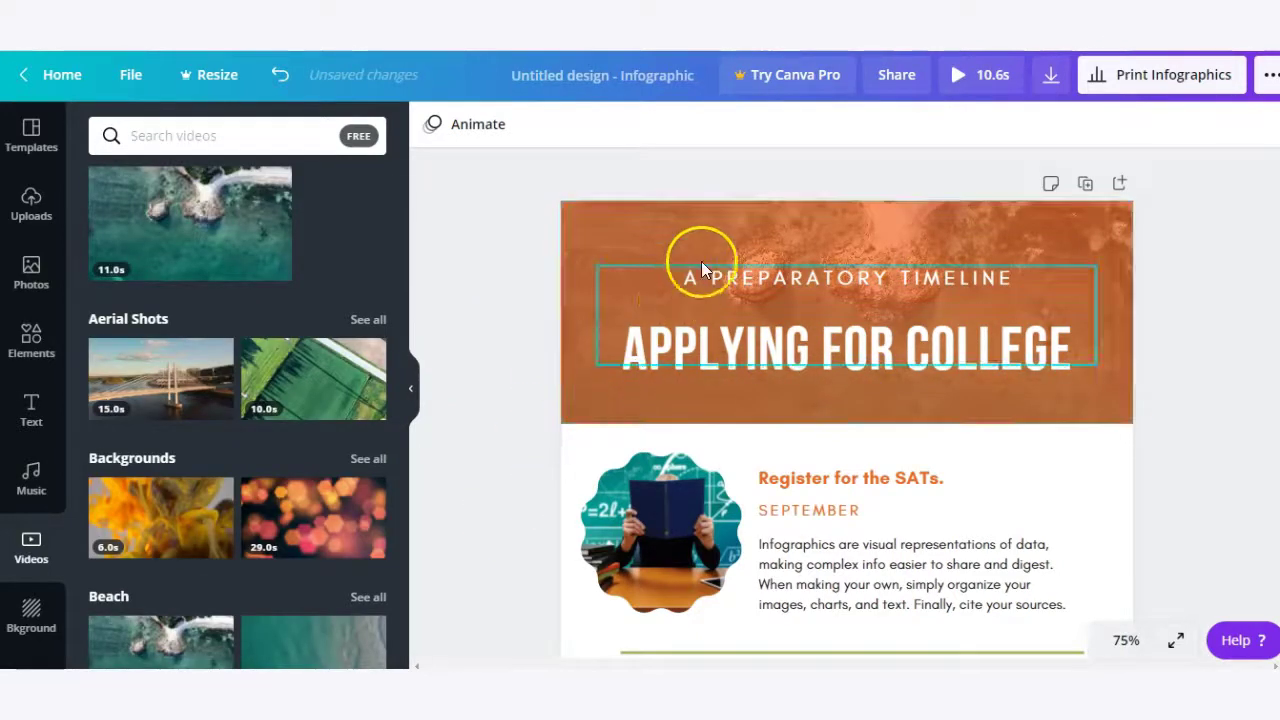
Step: Set the header video's transparency to 31, play it to preview, then deselect it
click(815, 248)
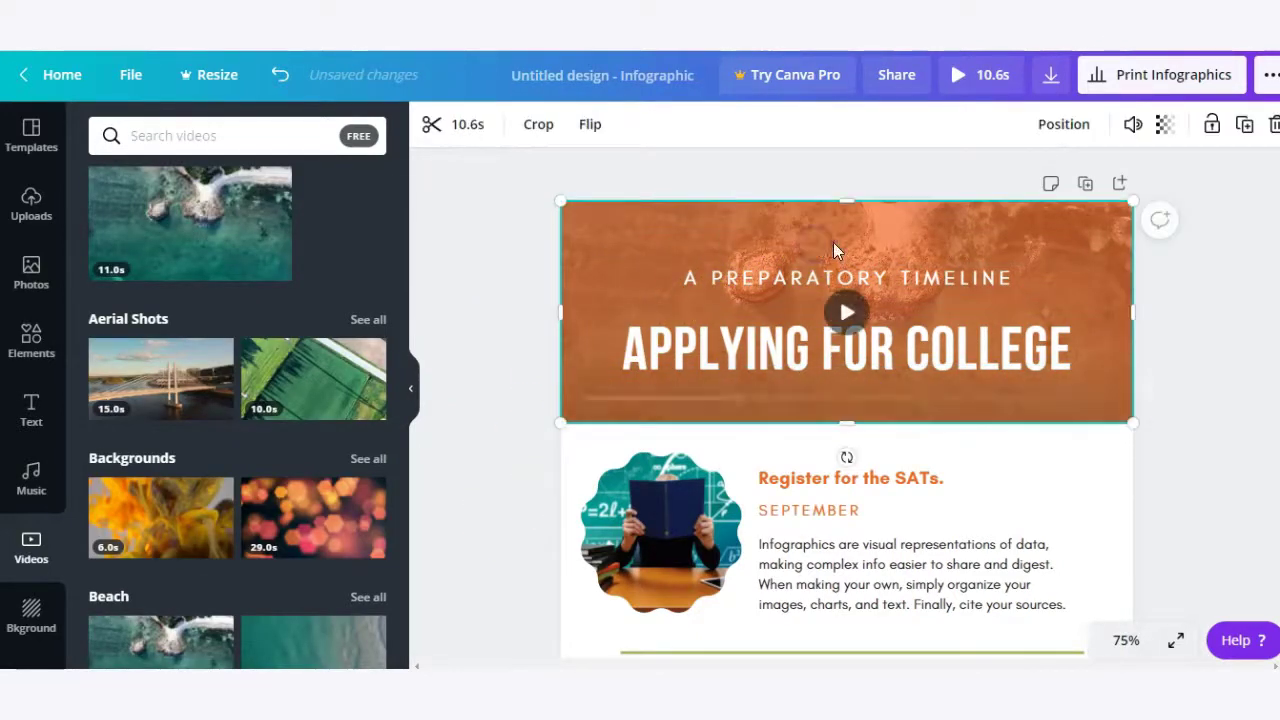
click(1164, 124)
mouse_move(1105, 175)
mouse_down()
mouse_move(1036, 186)
mouse_move(1100, 186)
mouse_up()
click(482, 402)
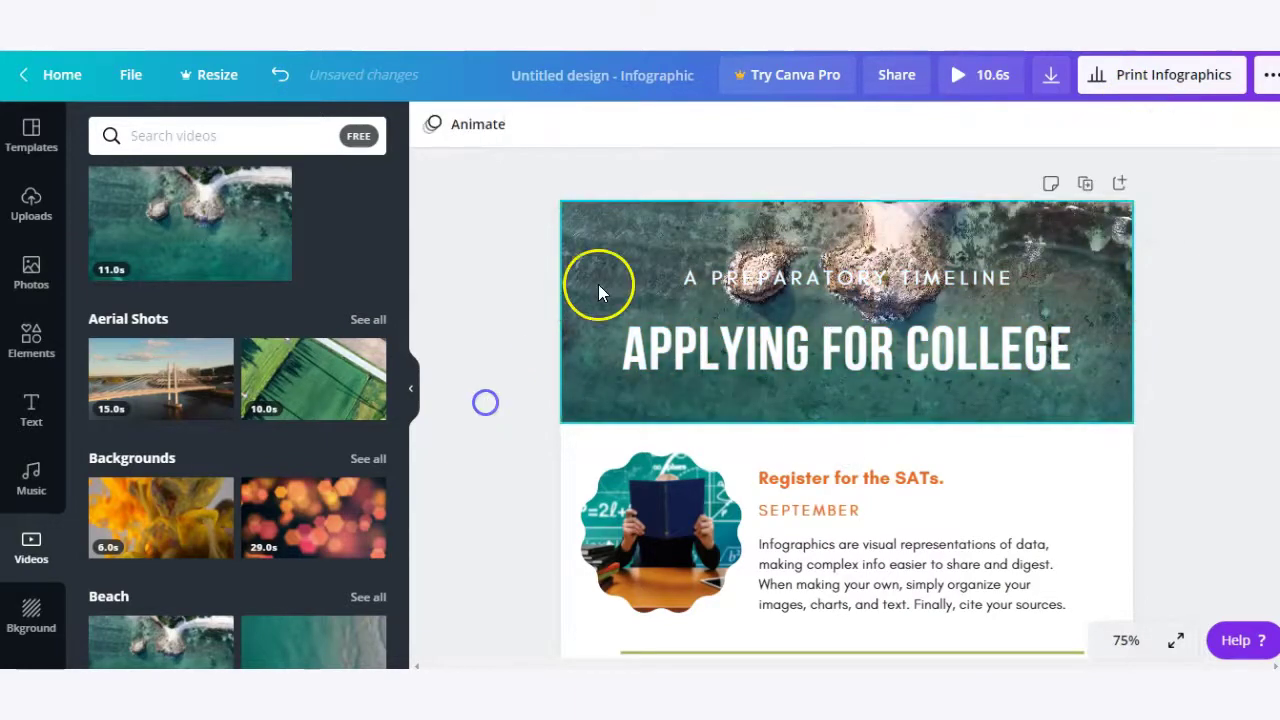
click(596, 249)
click(847, 313)
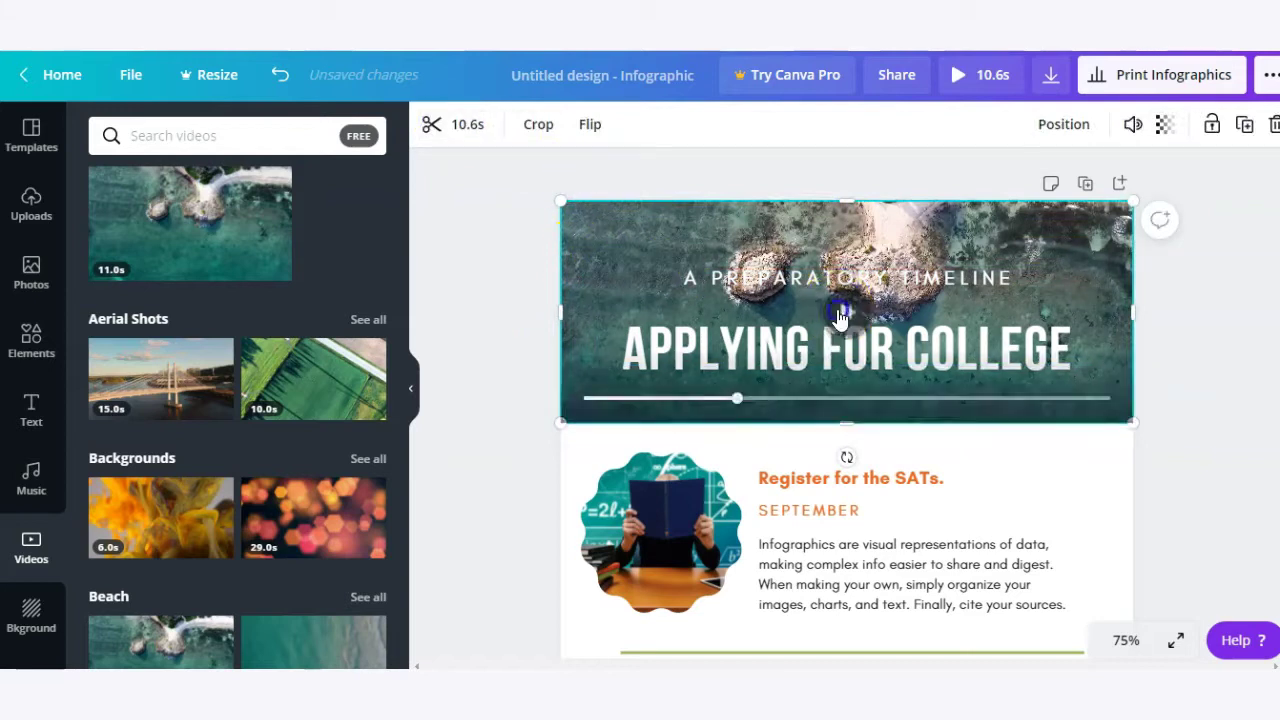
click(514, 489)
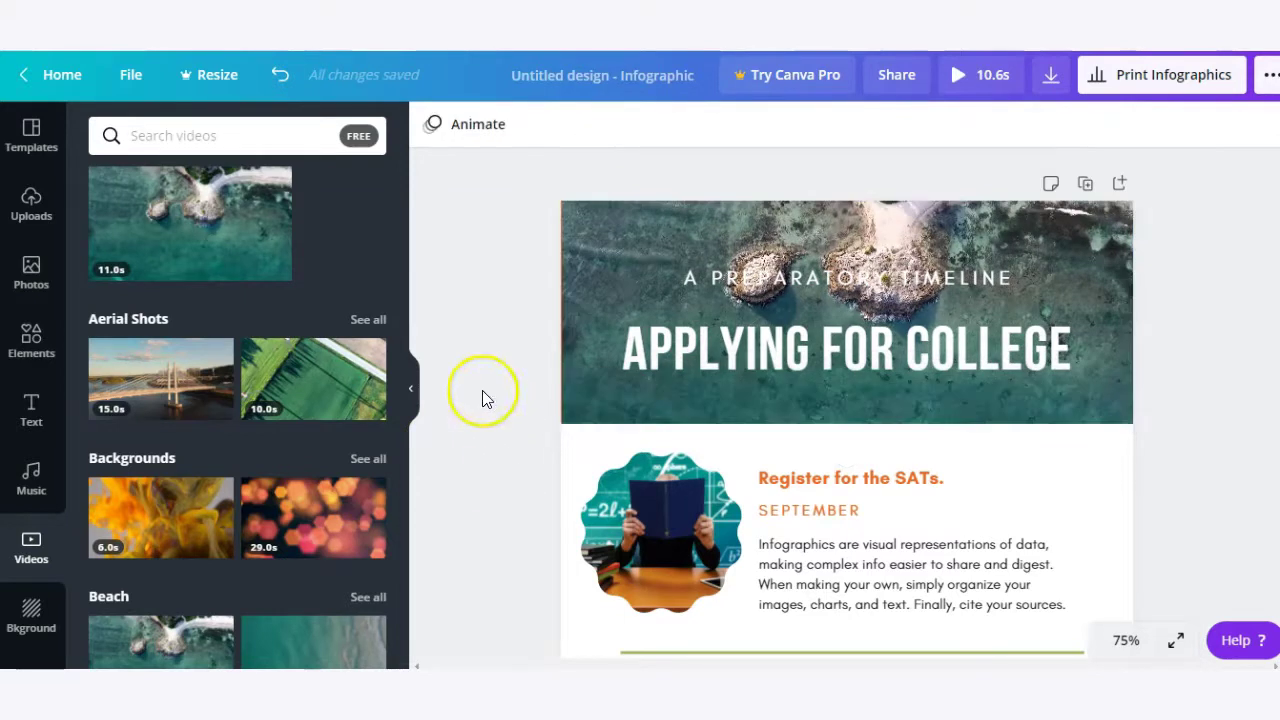
scroll(40, 540, down, 1)
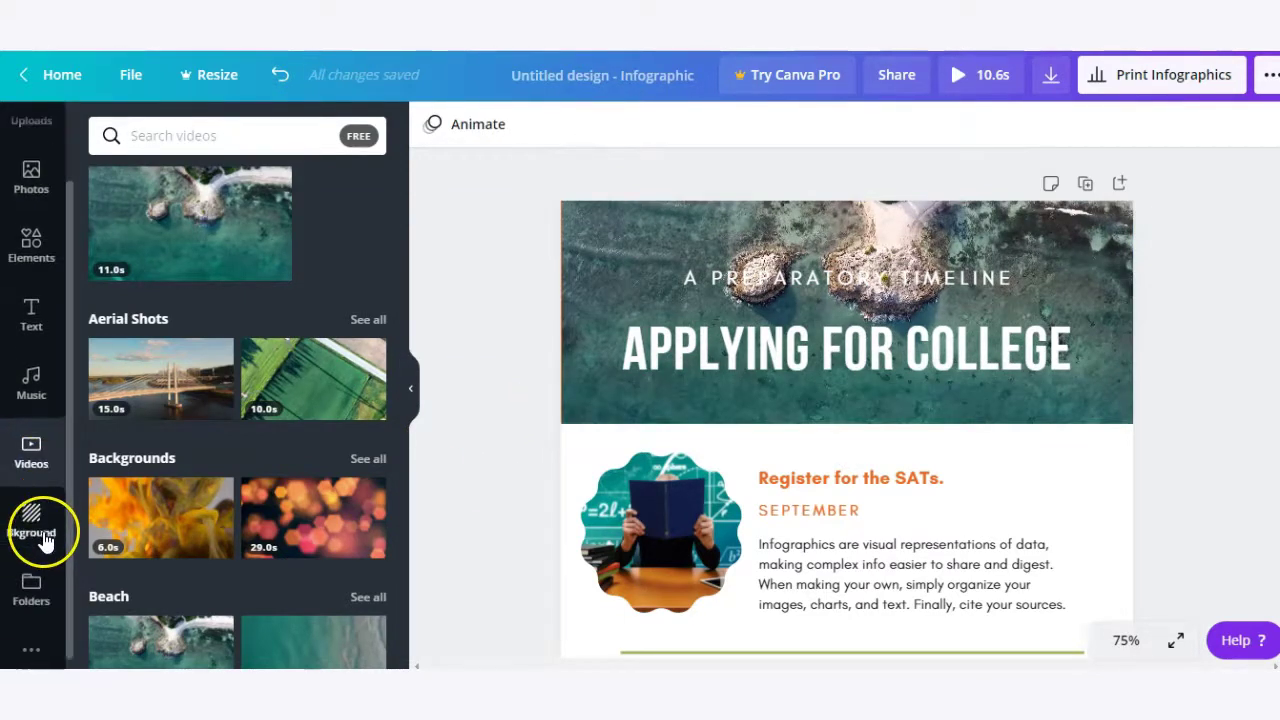
Step: Try a coral red page background from the Backgrounds library
click(35, 522)
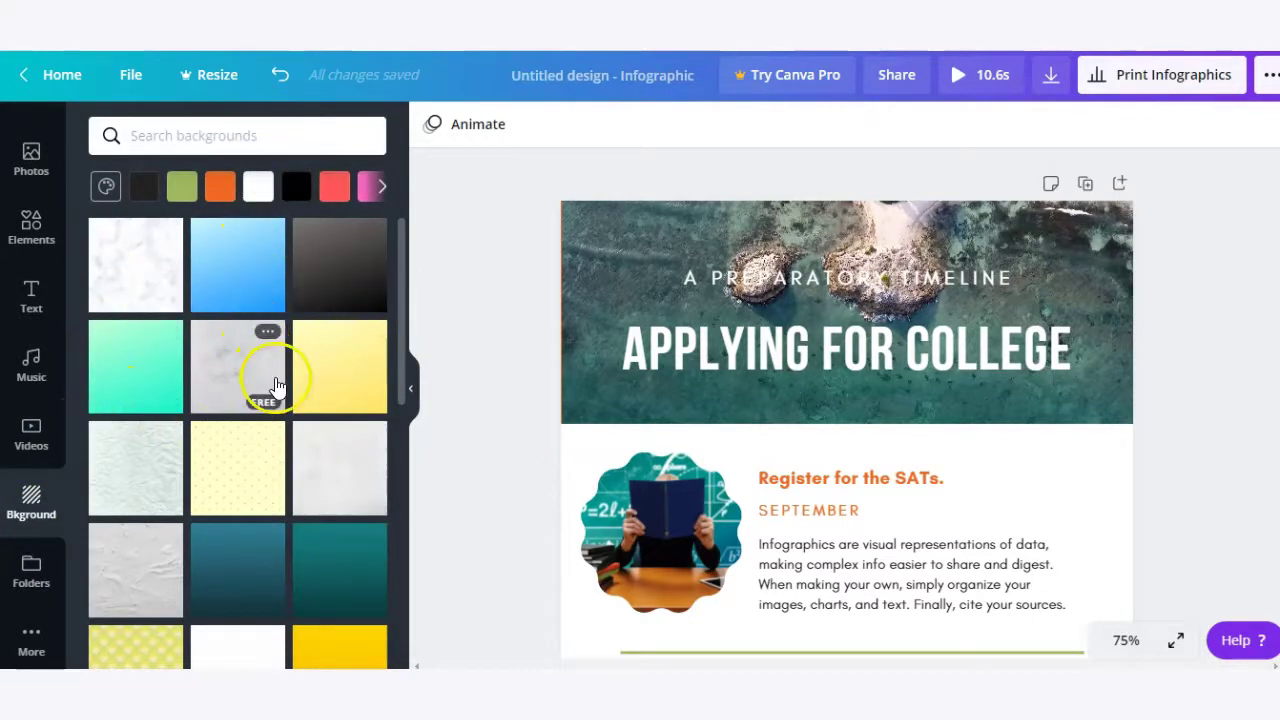
scroll(277, 385, down, 1)
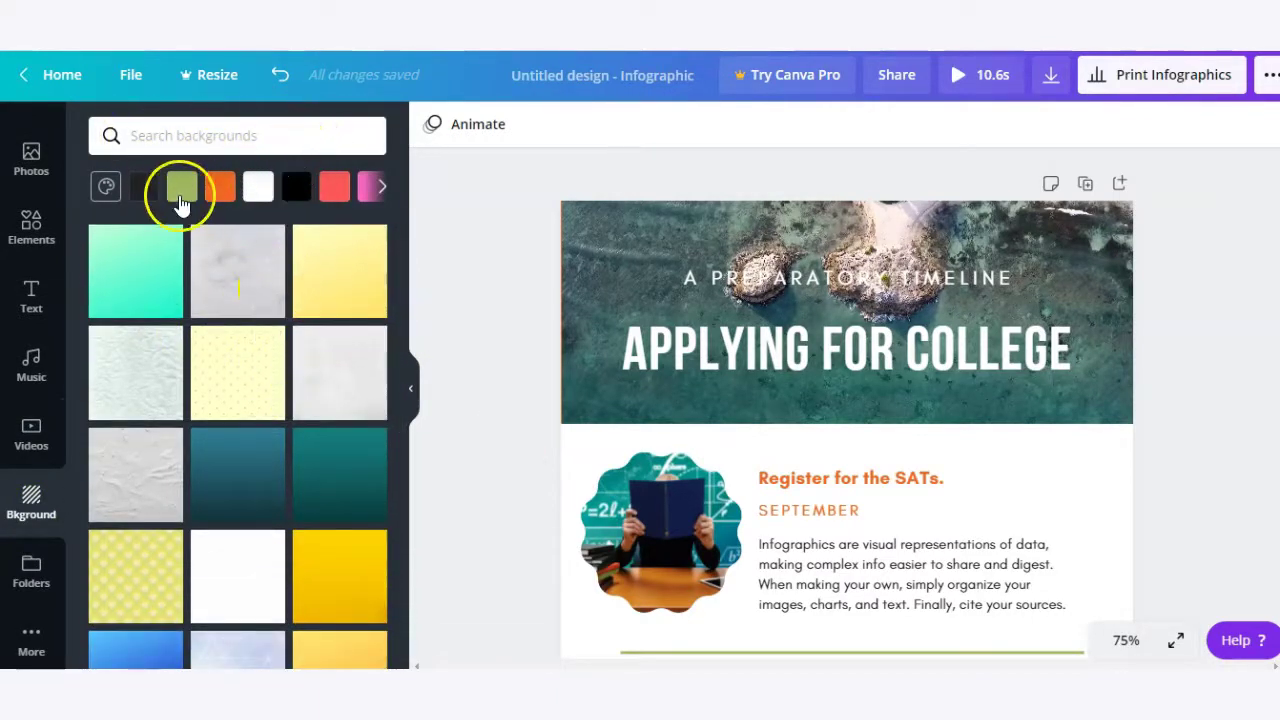
click(338, 188)
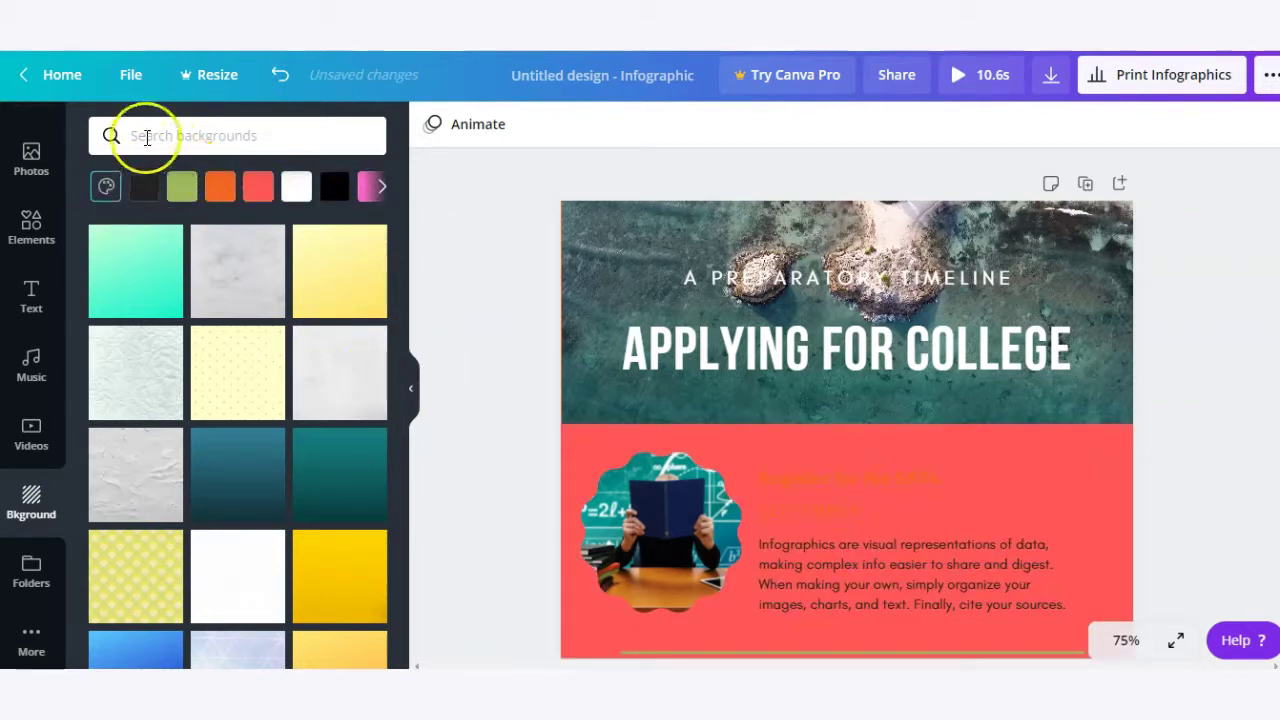
Step: Apply a pink-purple gradient background found by searching 'purple', then undo back to plain white
click(147, 137)
text(purple)
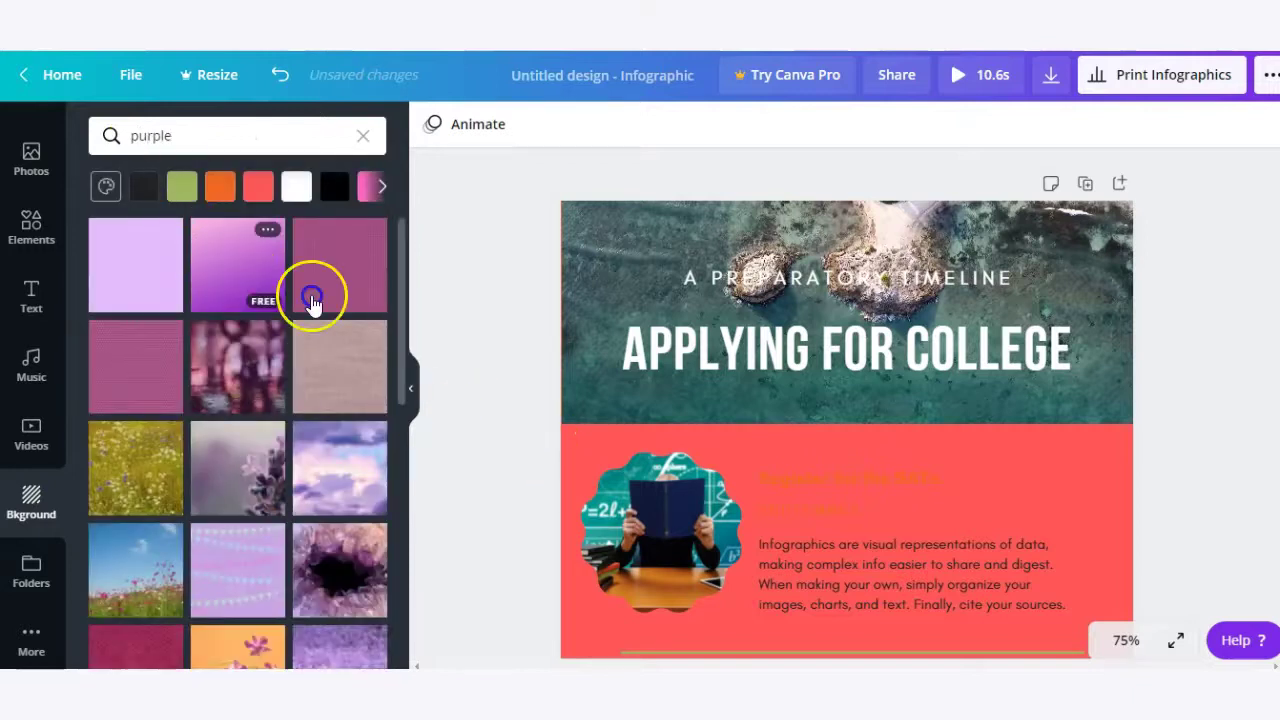
drag(312, 300, 580, 451)
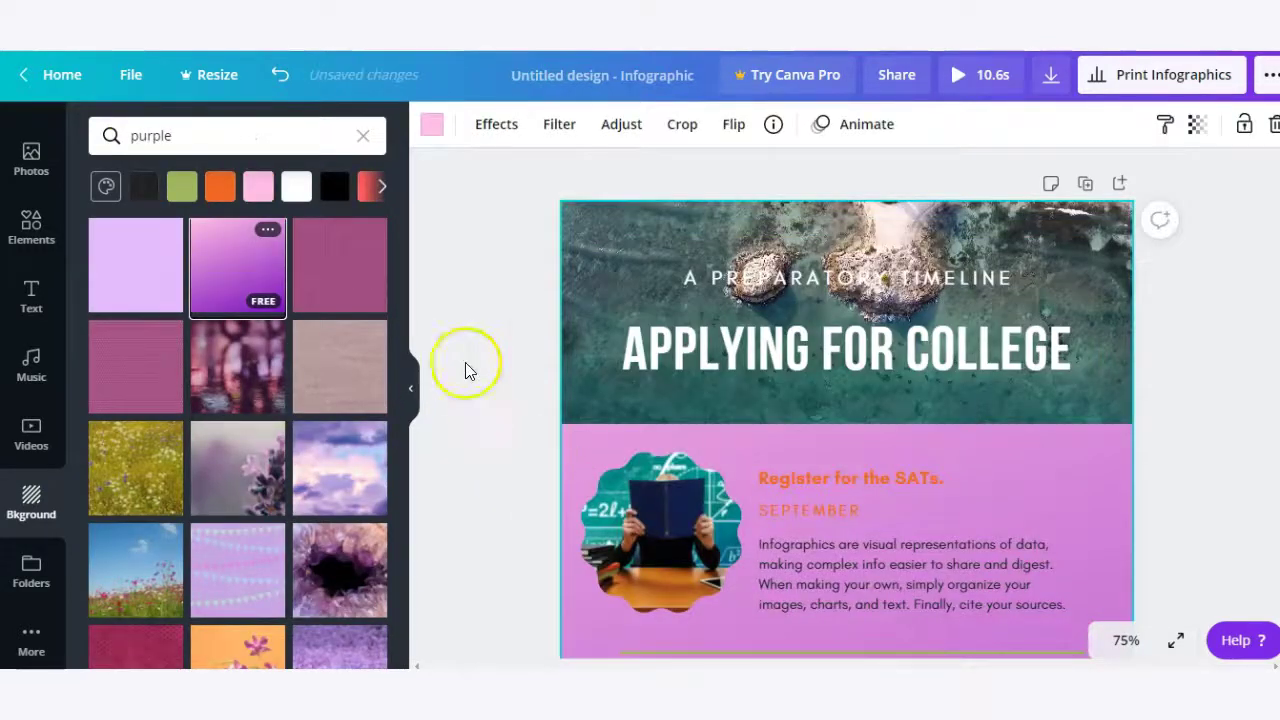
scroll(510, 355, down, 5)
scroll(511, 350, up, 3)
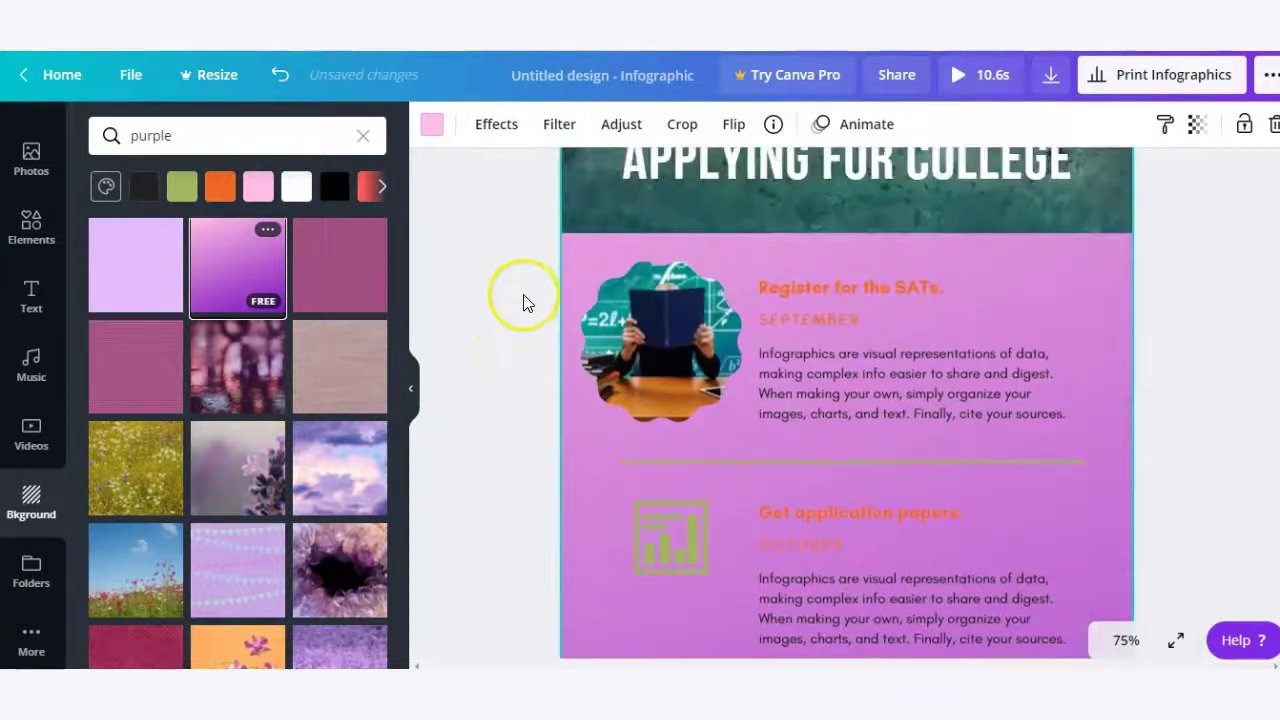
scroll(527, 303, up, 2)
key(ctrl+z)
key(ctrl+z)
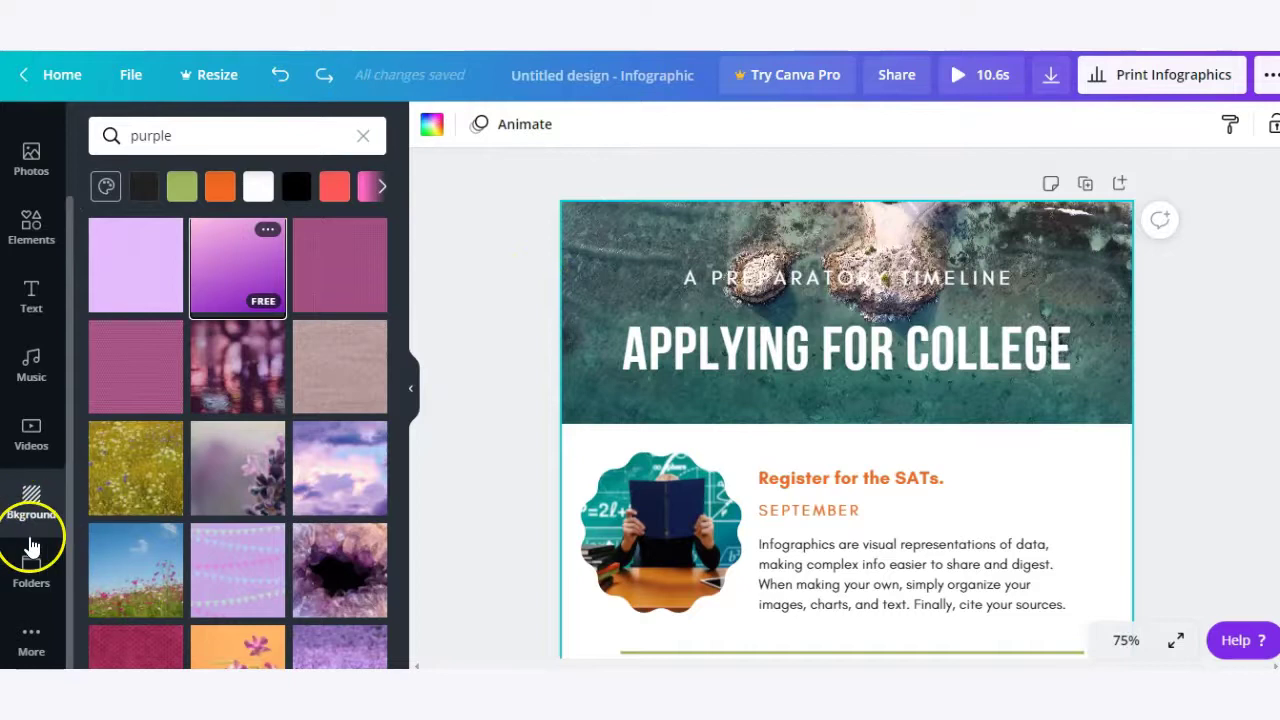
click(41, 591)
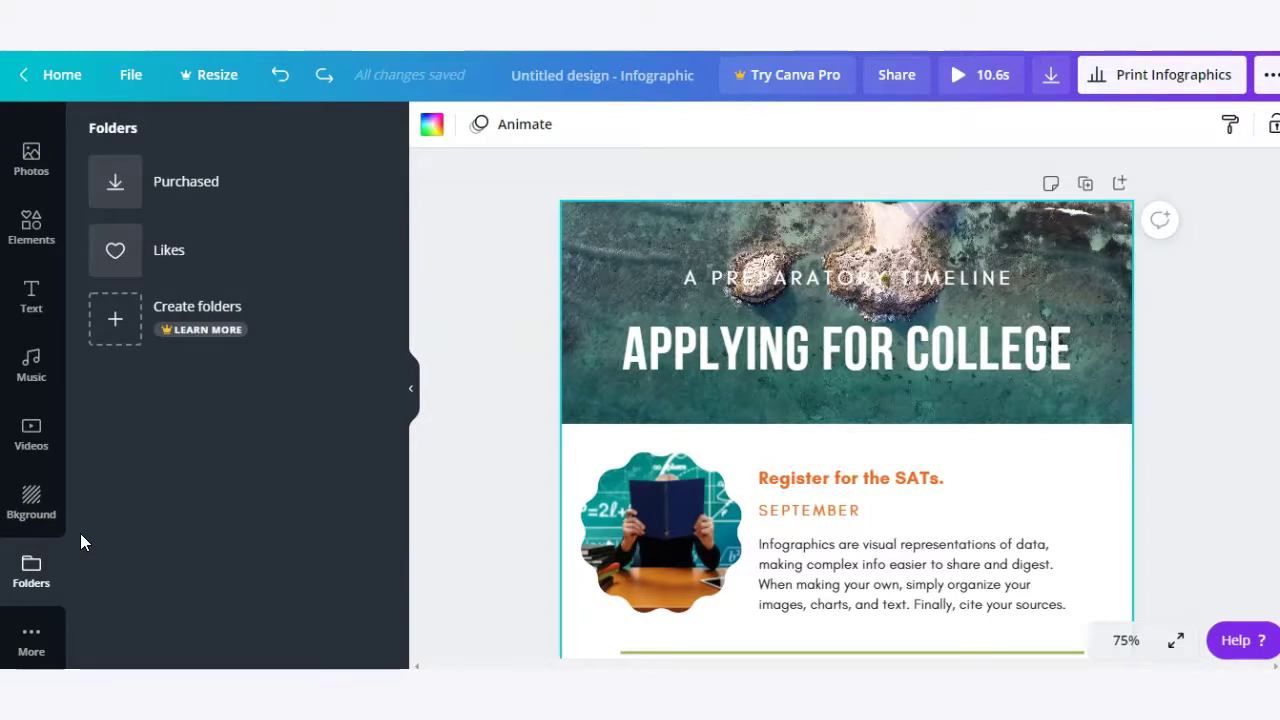
Step: Browse the Folders panel and the extra apps and integrations under More
click(58, 558)
click(33, 640)
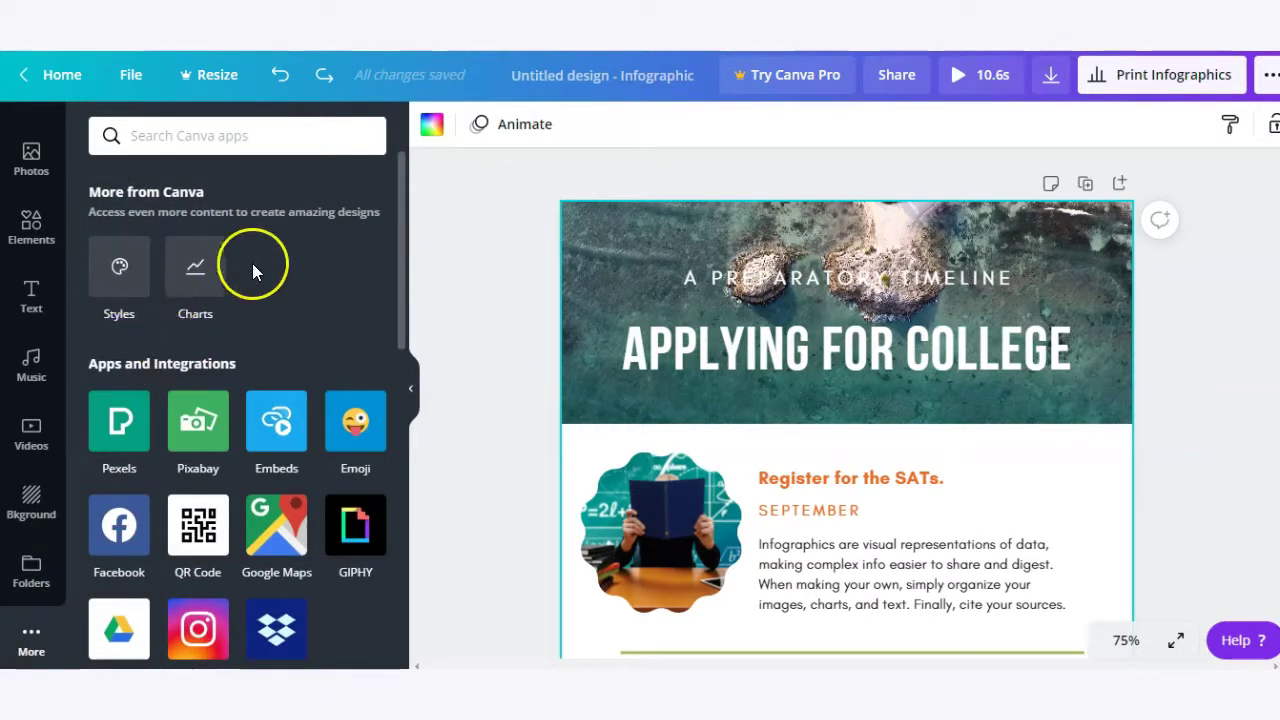
scroll(330, 301, down, 7)
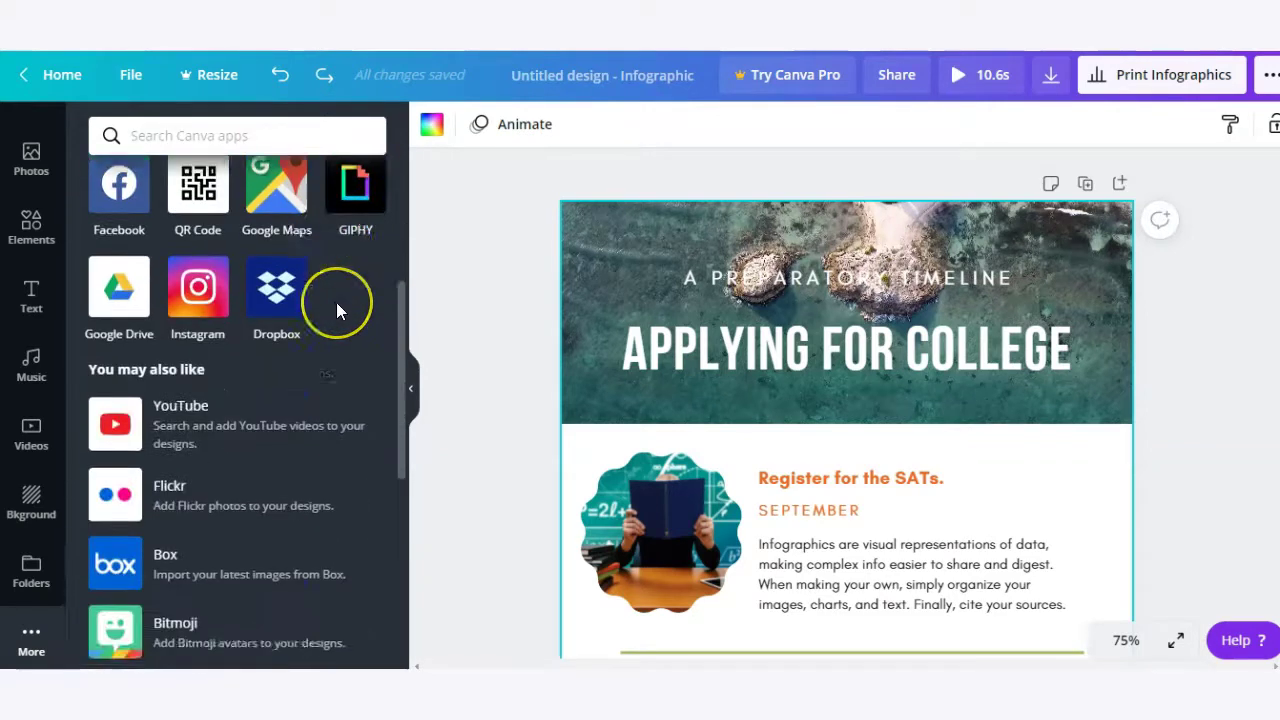
scroll(336, 302, down, 3)
scroll(346, 340, up, 10)
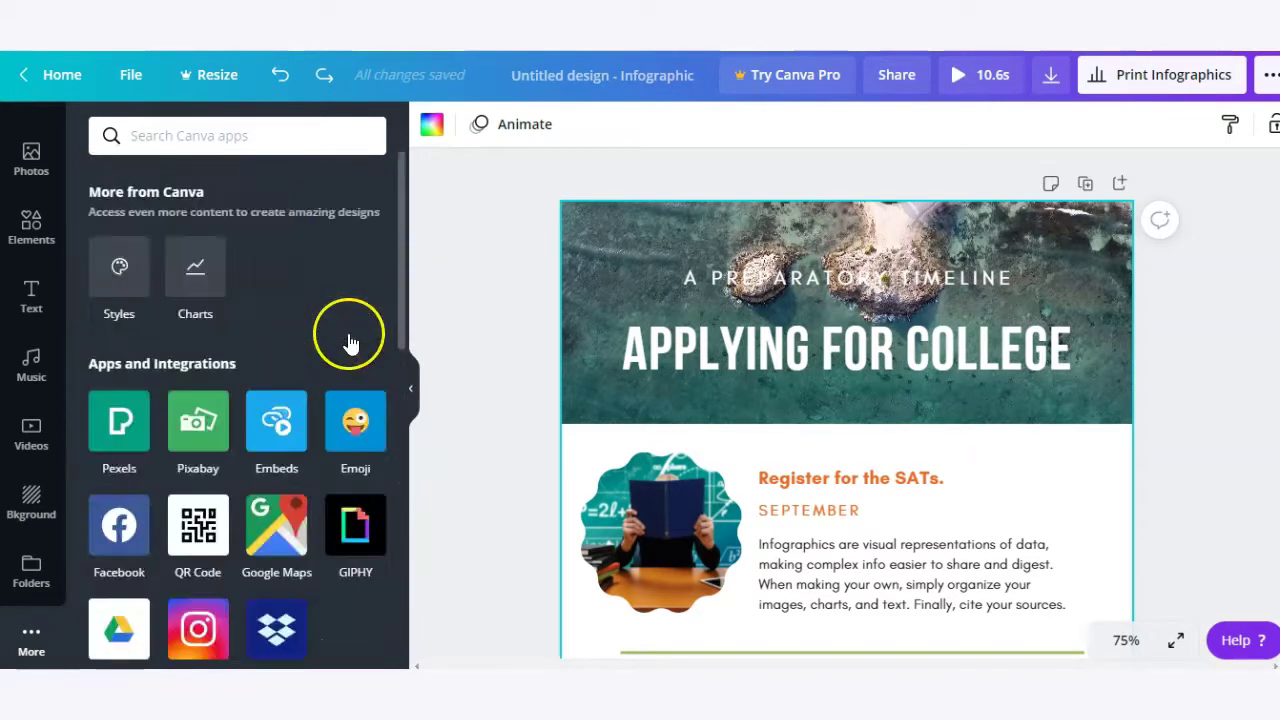
scroll(55, 200, up, 2)
Step: Scroll the Templates panel showing the recently used Applying for College template and suggestions
click(33, 135)
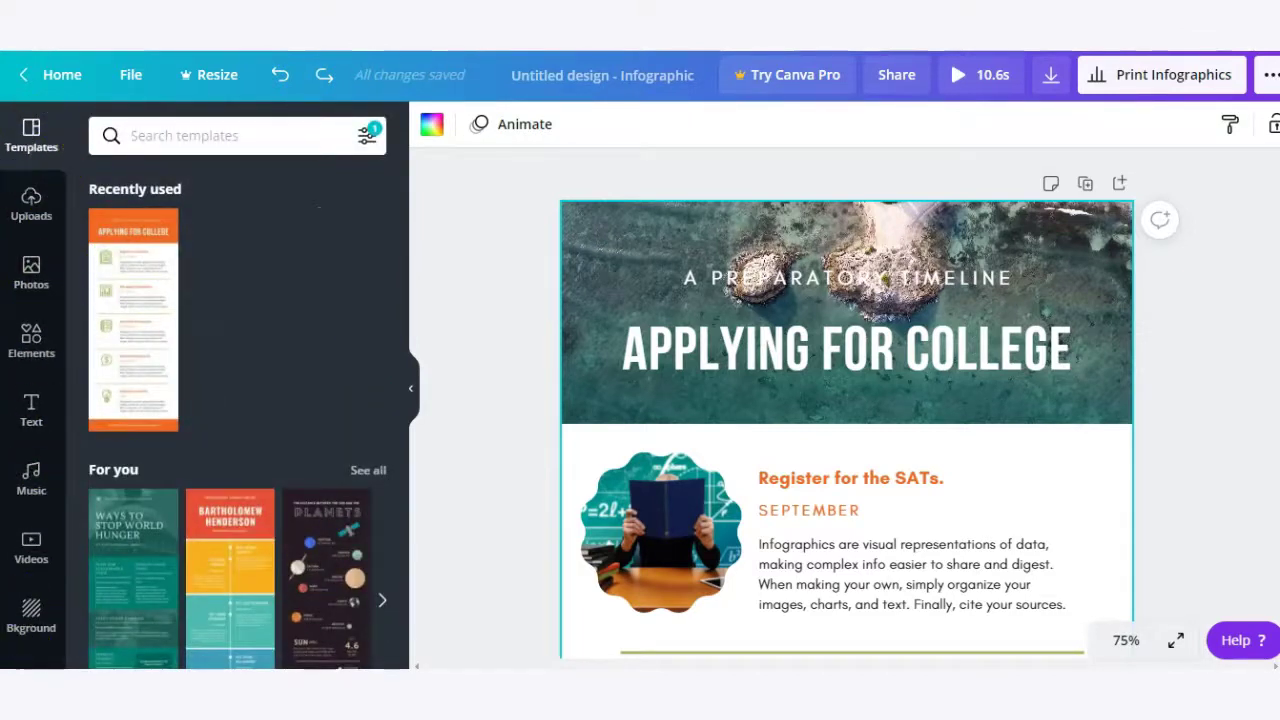
scroll(458, 404, down, 2)
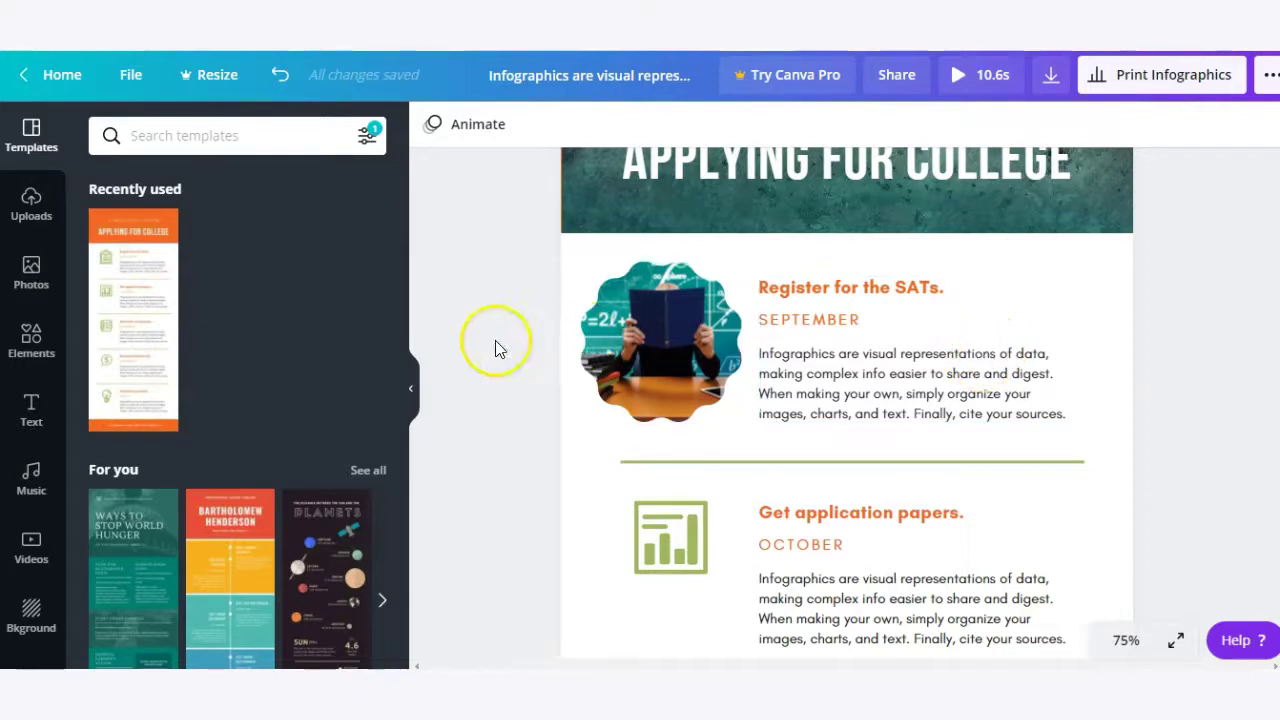
scroll(547, 338, up, 2)
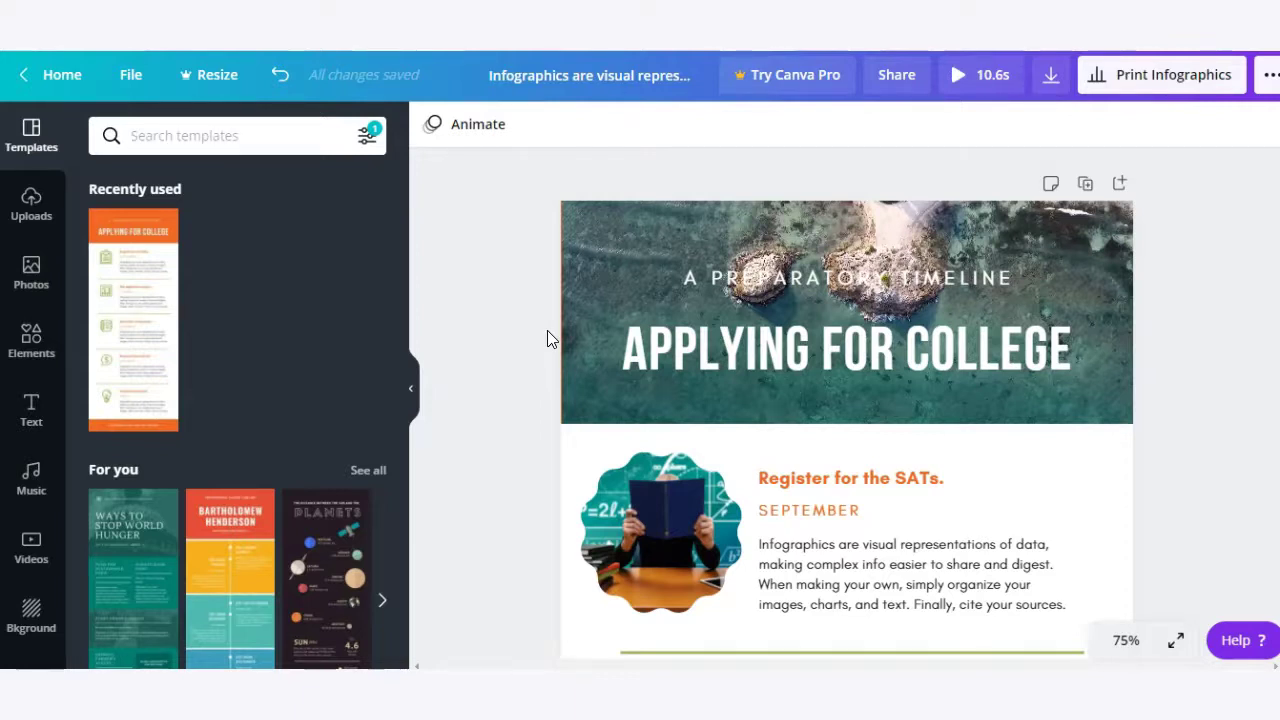
Step: Change the share link from edit to watch-only, copy it, and close the Share panel
click(887, 86)
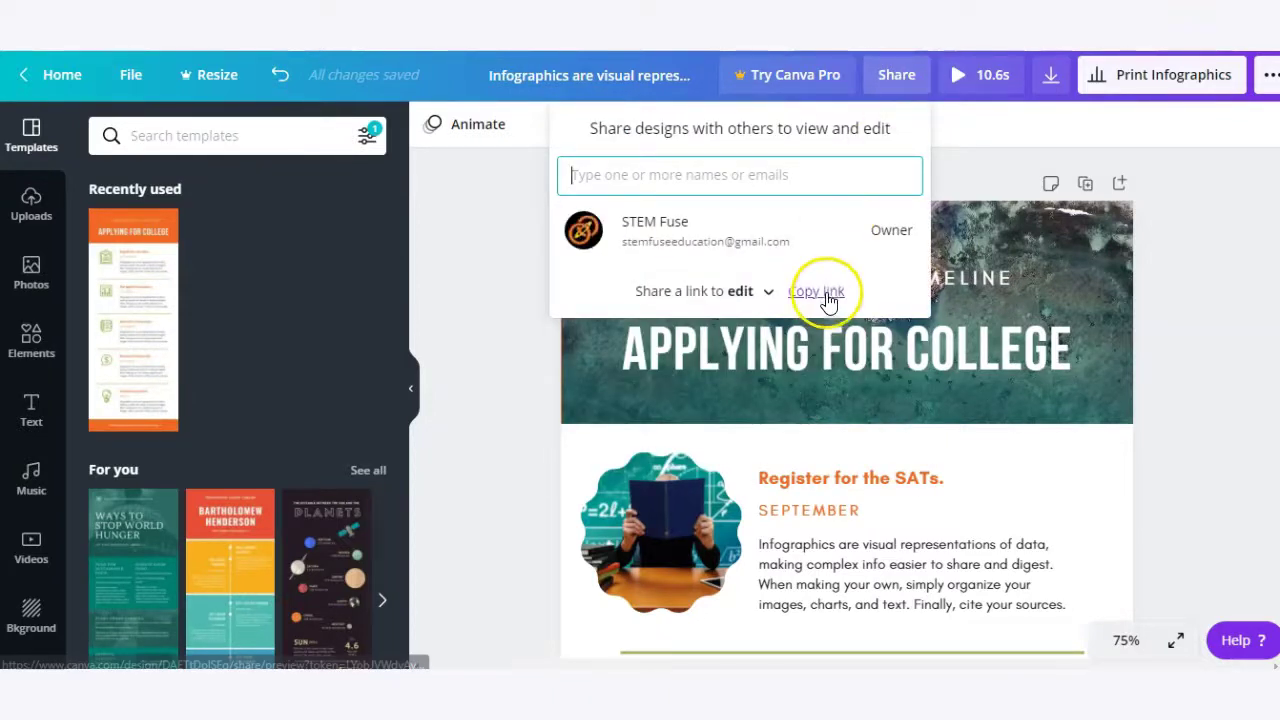
click(763, 294)
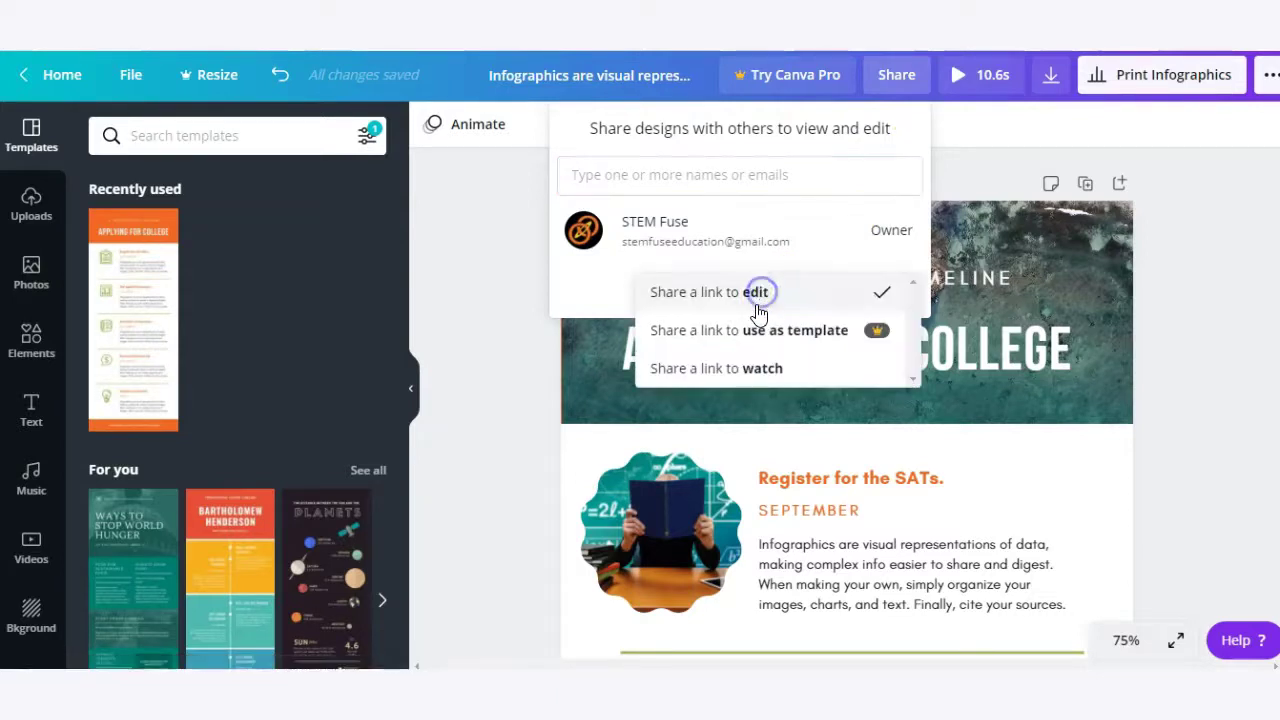
click(586, 294)
click(751, 290)
click(775, 369)
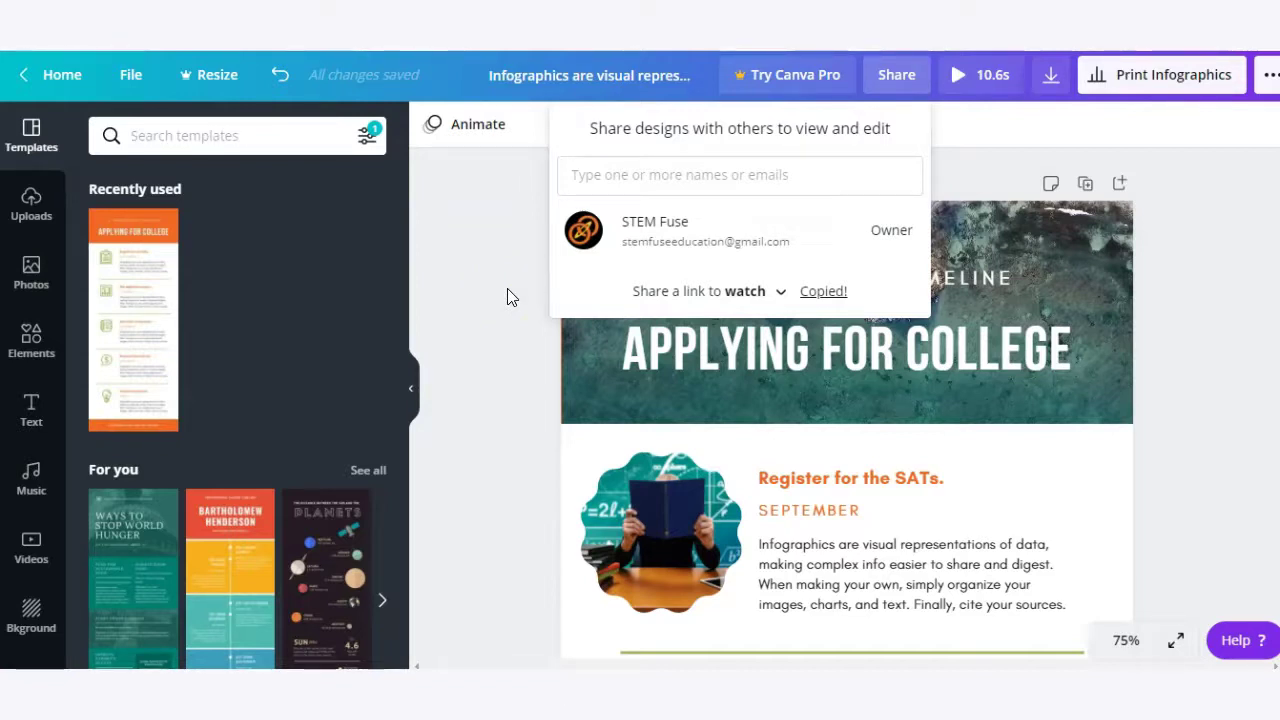
click(507, 288)
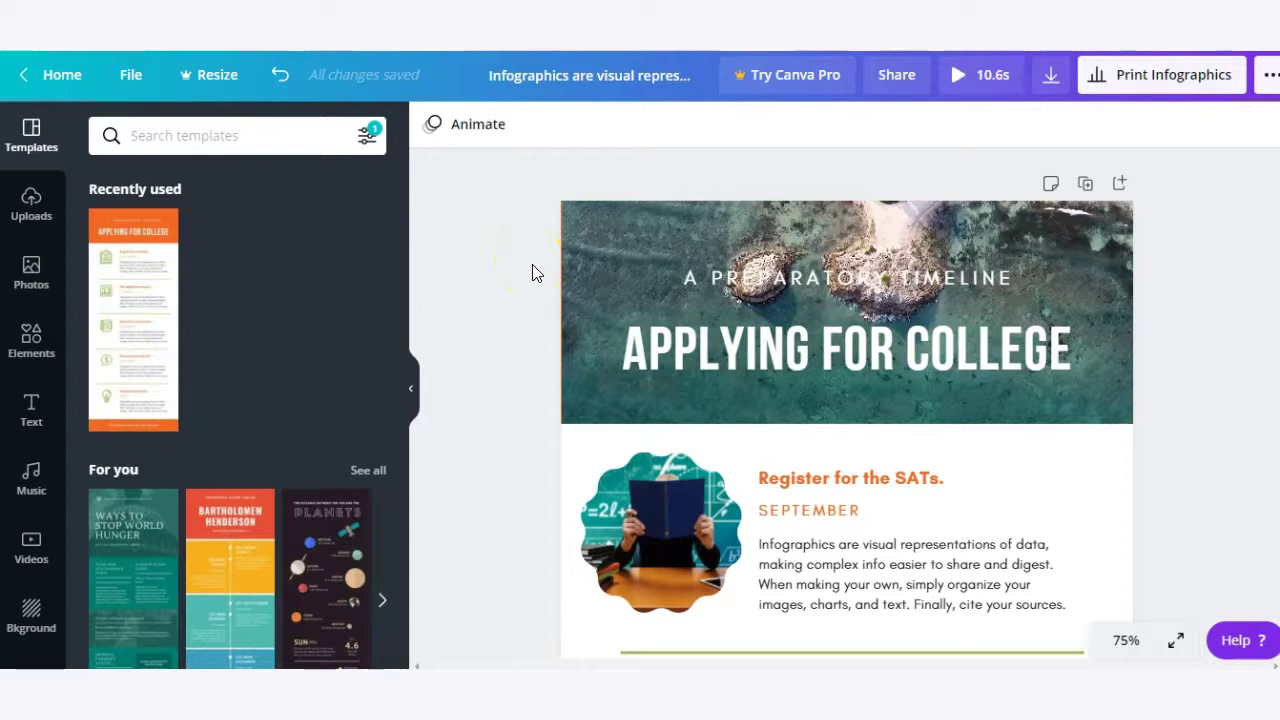
click(1166, 86)
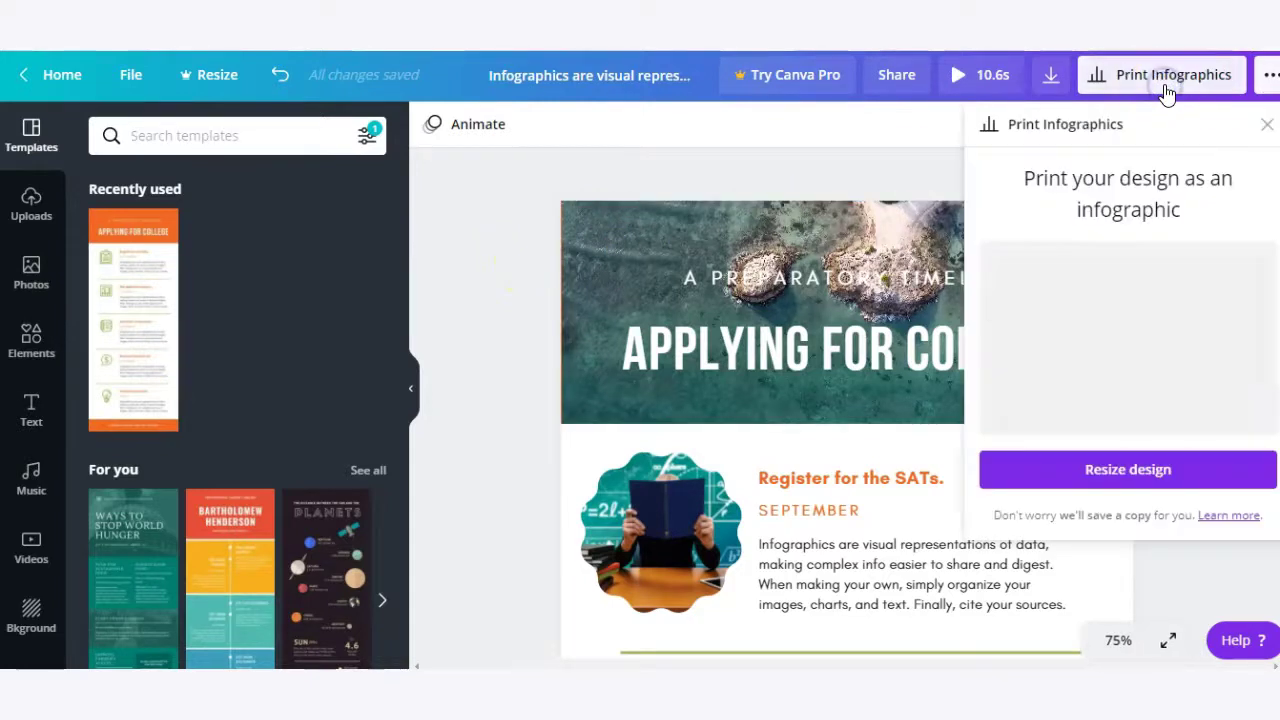
click(1264, 126)
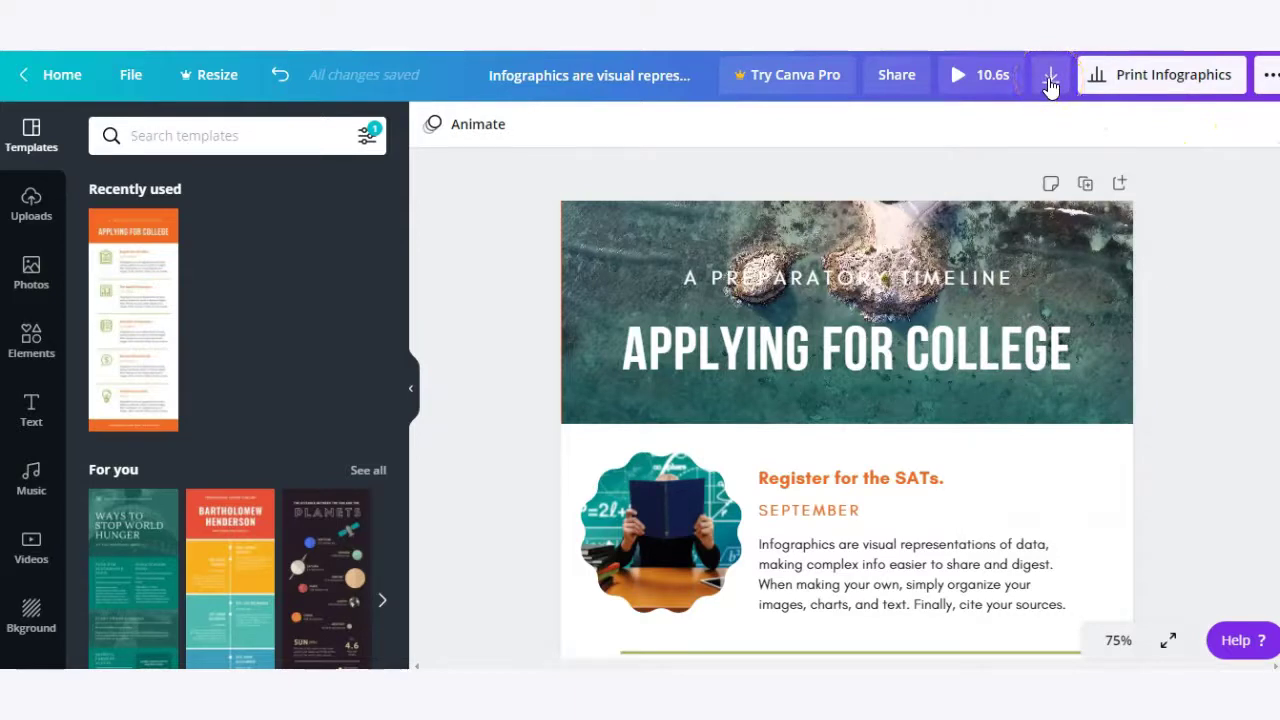
click(1050, 80)
click(1048, 200)
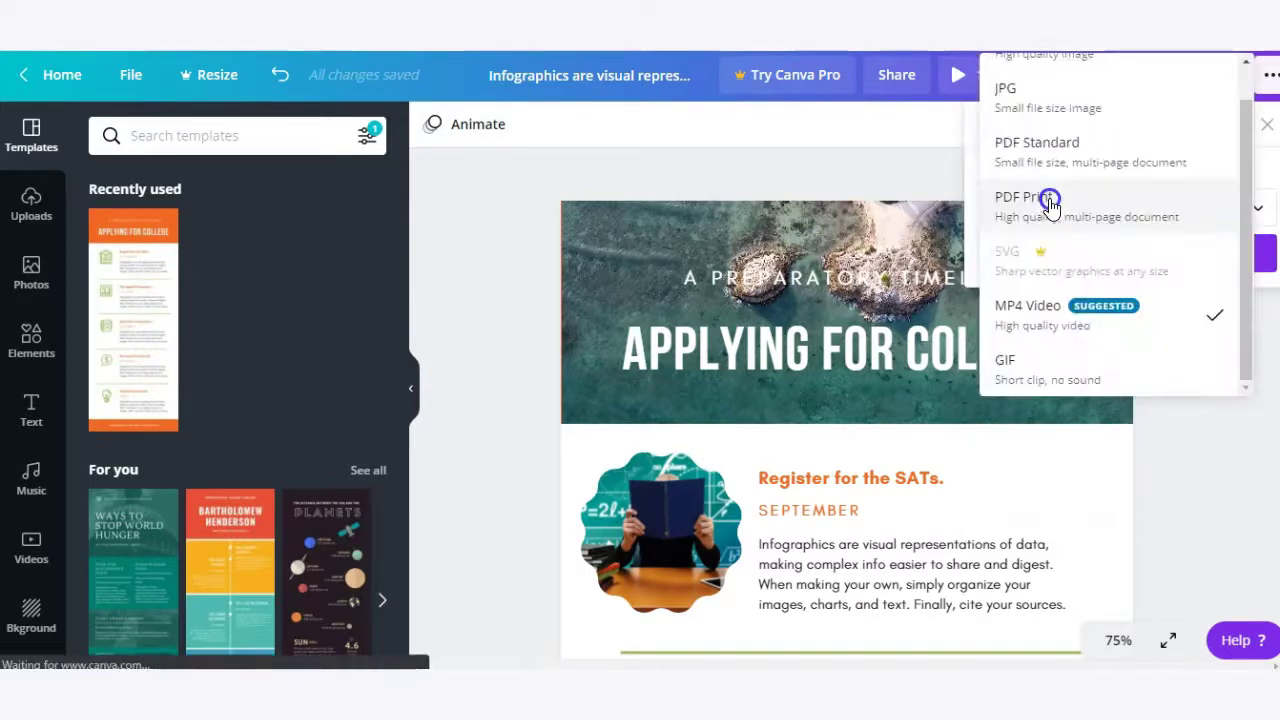
scroll(1100, 160, up, 1)
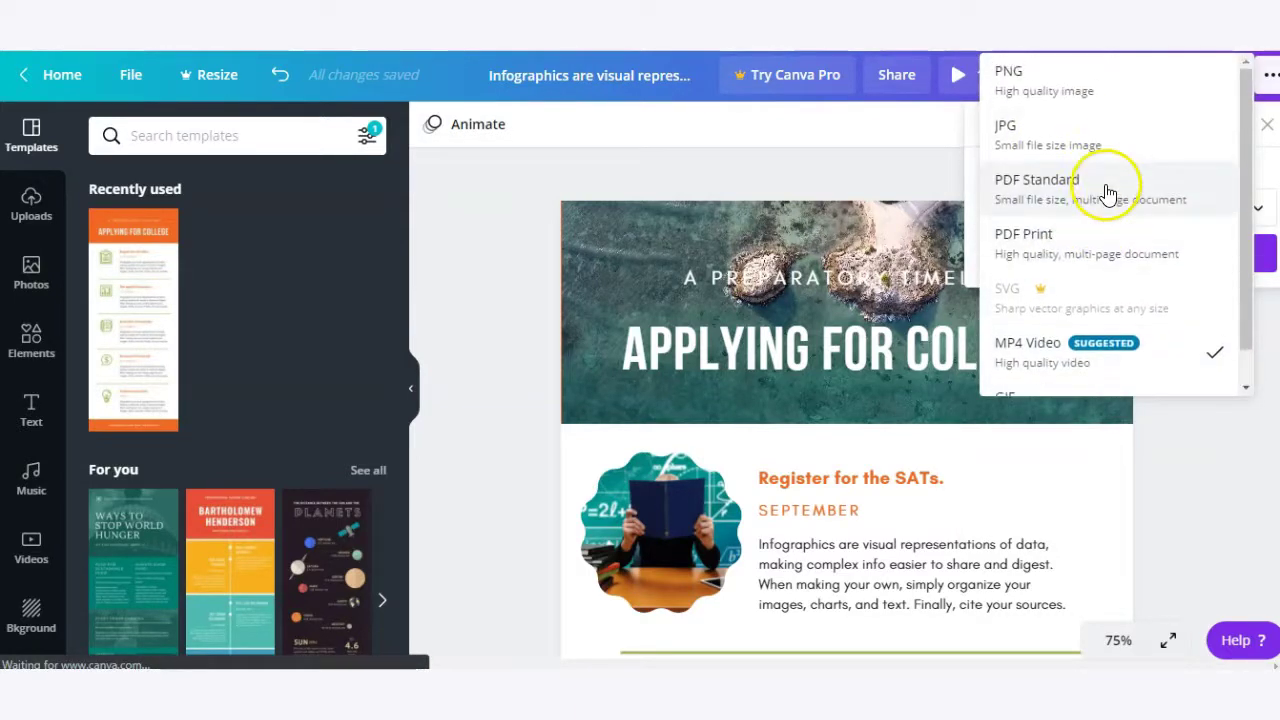
click(1052, 140)
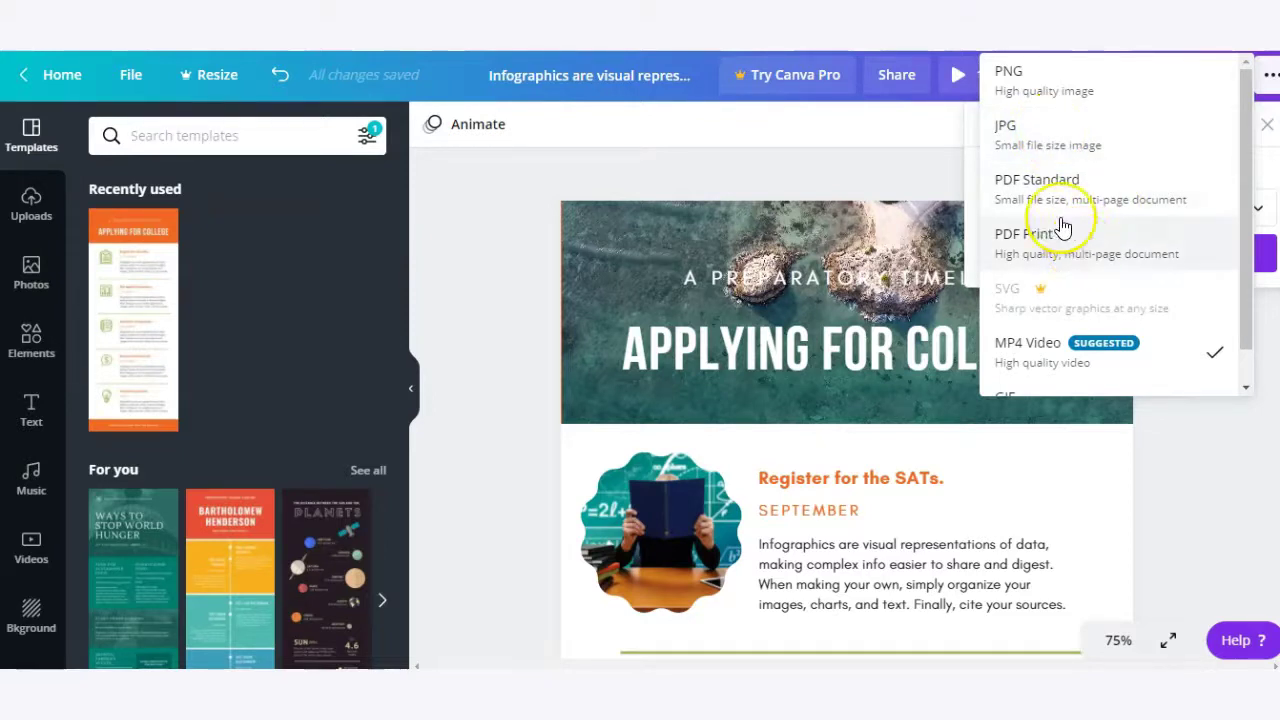
scroll(1052, 234, down, 1)
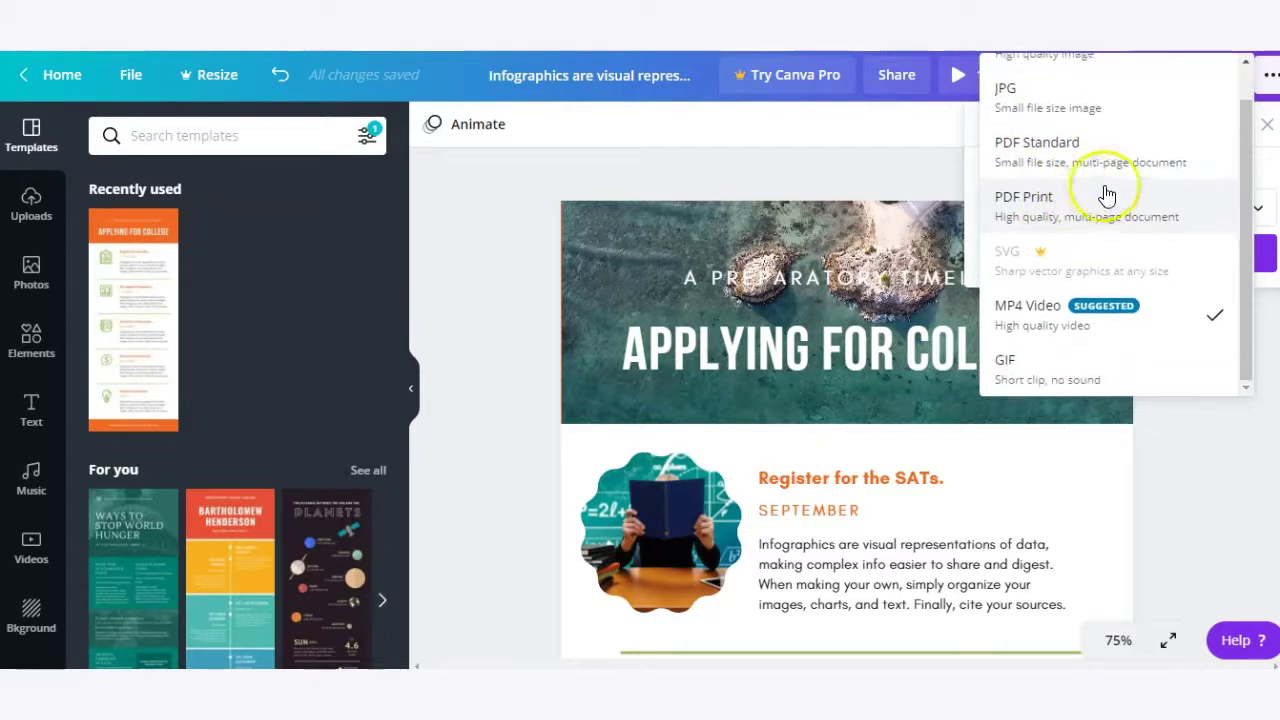
click(1173, 325)
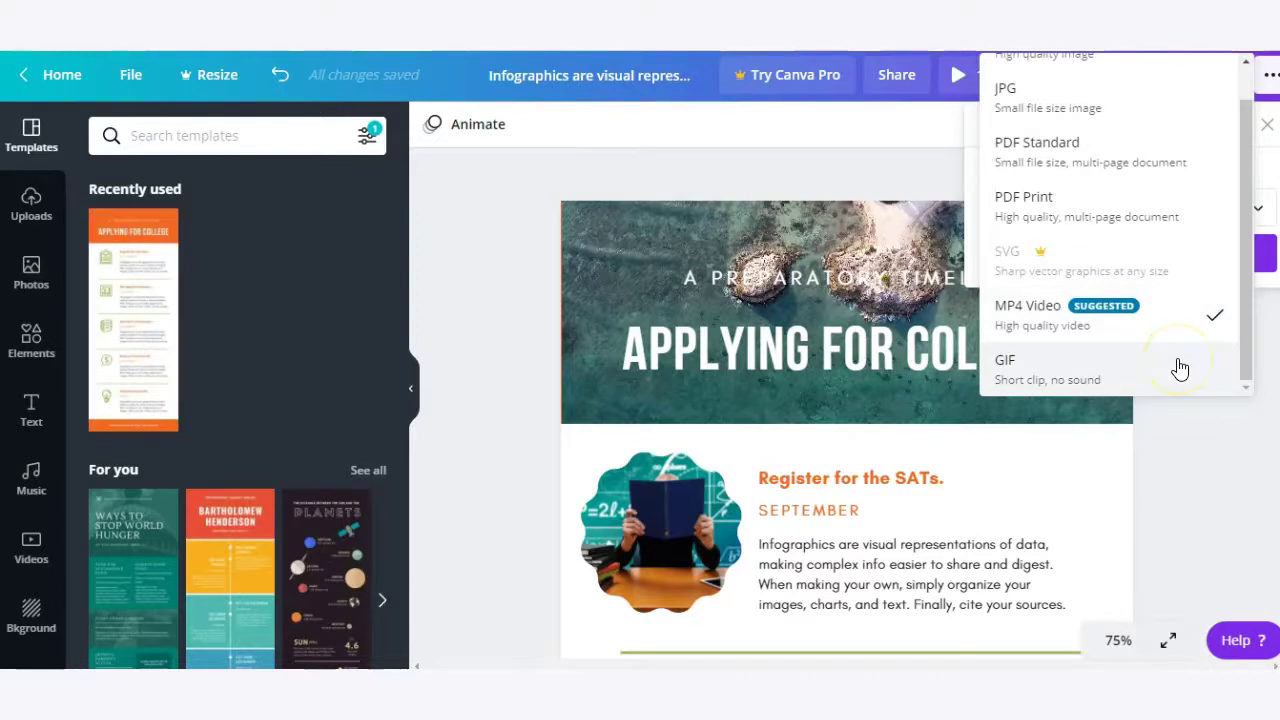
click(1230, 490)
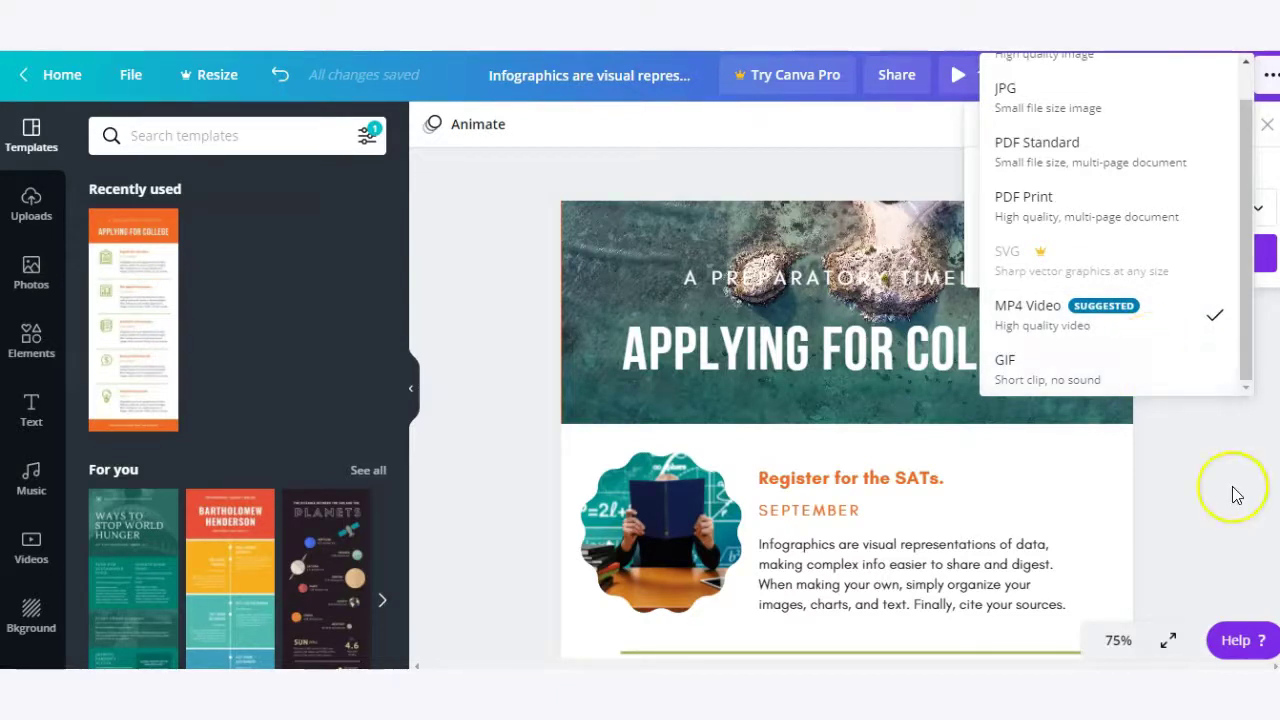
click(1266, 126)
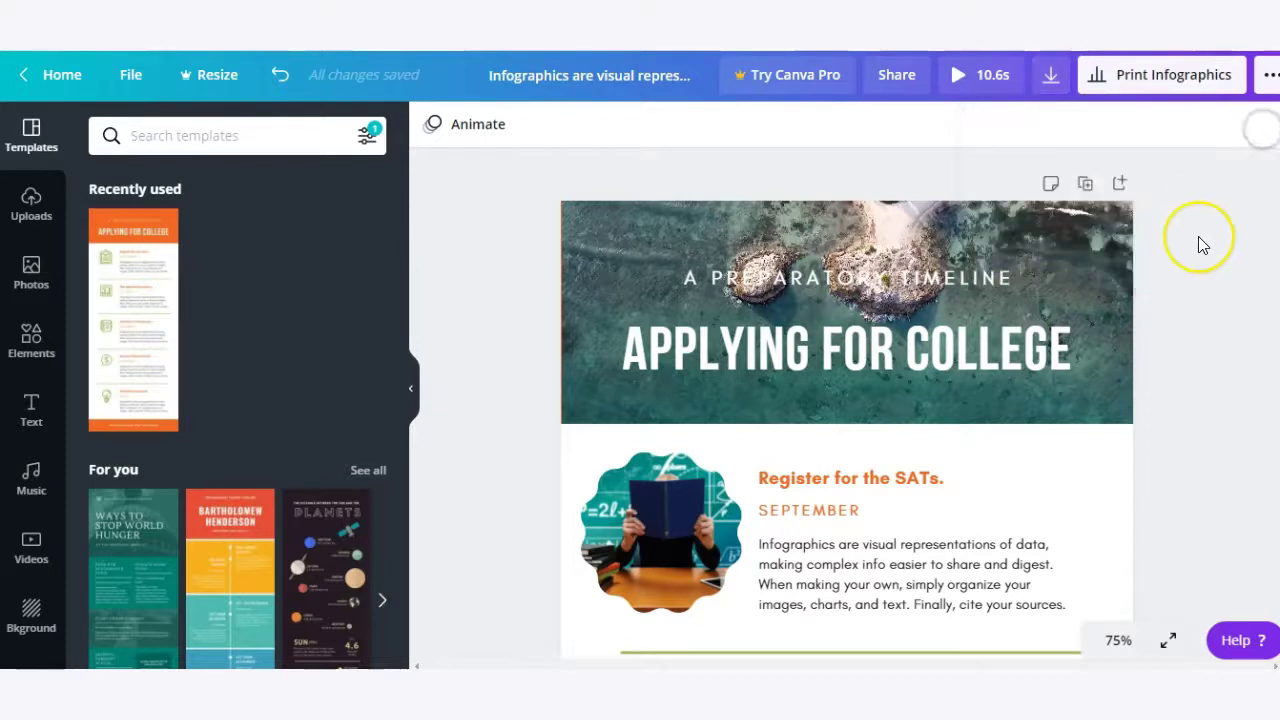